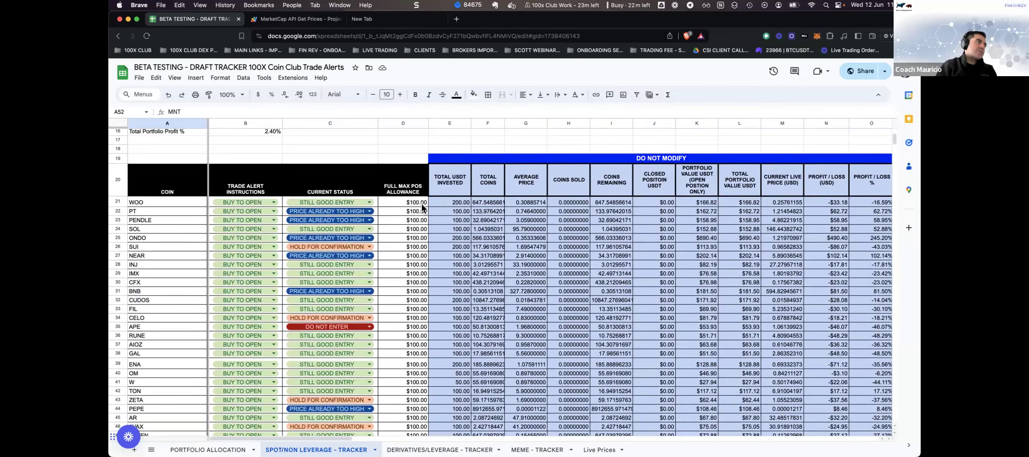
- Review the WOO row from its full max position allowance through the portfolio figures to the second entry's coins purchased
left_click(418, 202)
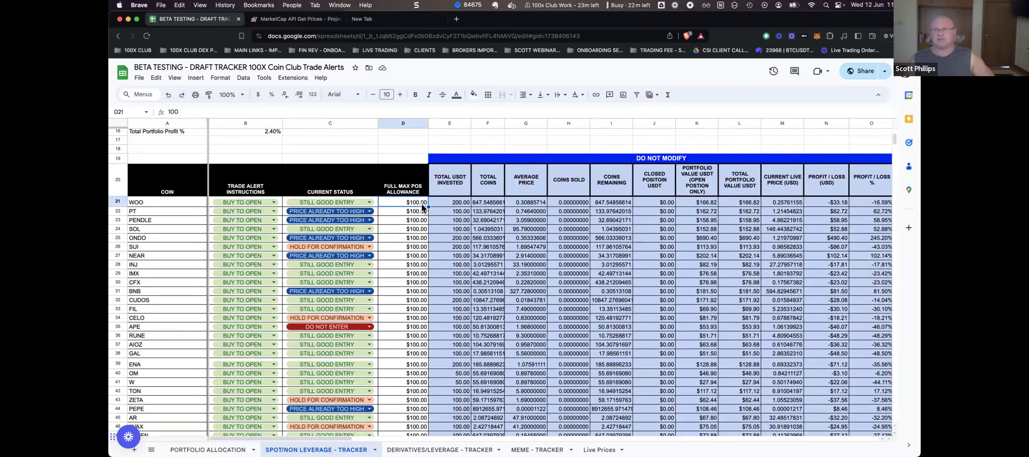
key("Right")
key("Right")
key("Right")
key("Right")
key("Right")
key("Right")
key("Right")
key("Right")
key("Right")
key("Right")
key("Right")
key("Right")
key("Right")
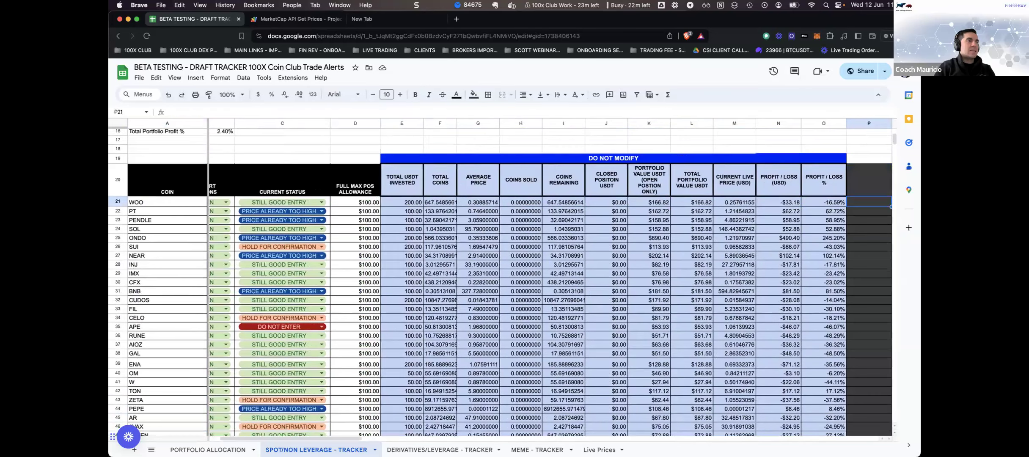
key("Right")
key("Right")
key("Right")
key("Right")
key("Right")
key("Right")
key("Right")
key("Right")
key("Right")
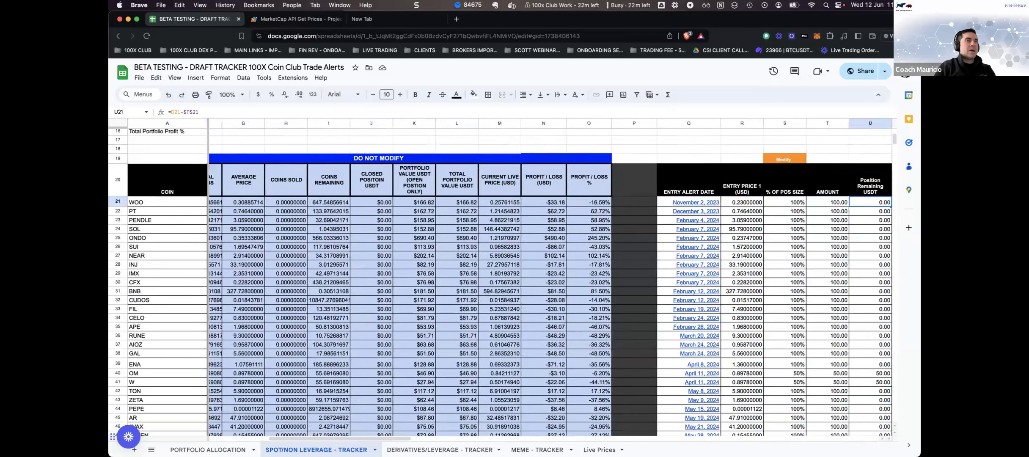
key("Right")
key("Right")
key("Right")
key("Right")
key("Right")
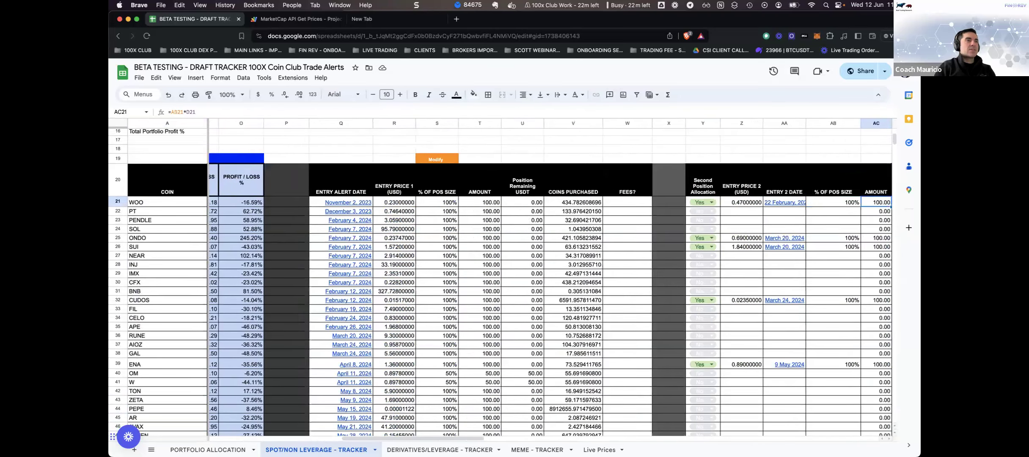
key("Right")
- Look back across the WOO row from the second entry's details to the trade alert instructions
key("Left")
key("Left")
key("Left")
key("Left")
key("Left")
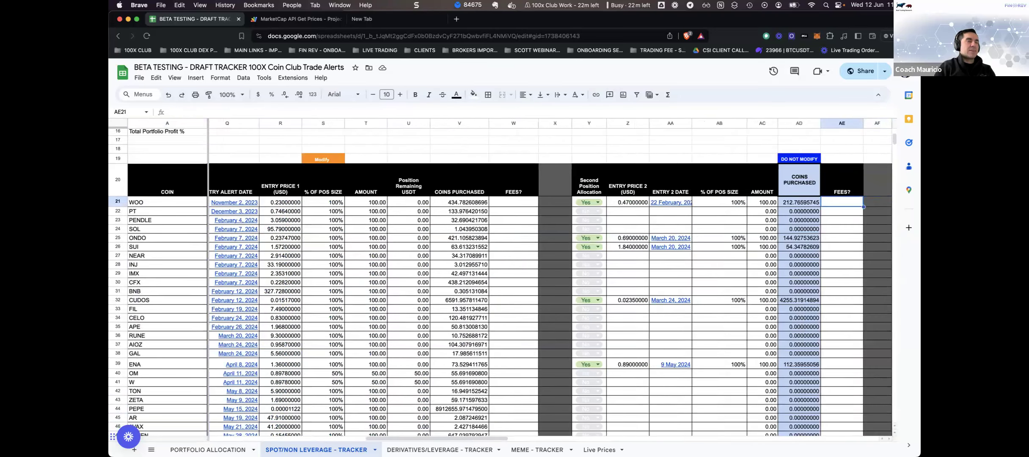
key("Left")
key("Left")
key("Left")
key("Left")
key("Left")
key("Left")
key("Left")
key("Left")
key("Left")
key("Left")
key("Left")
key("Left")
key("Left")
key("Left")
key("Left")
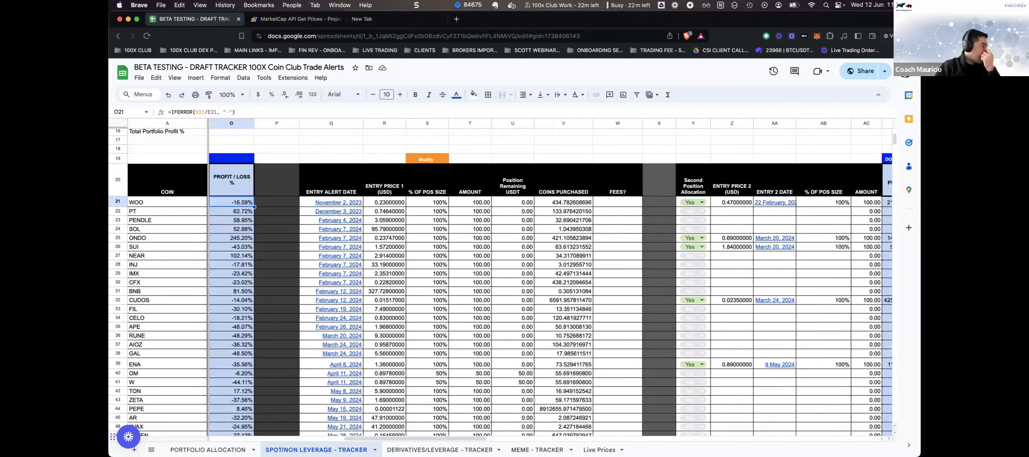
key("Left")
key("Left")
key("Left")
key("Left")
key("Left")
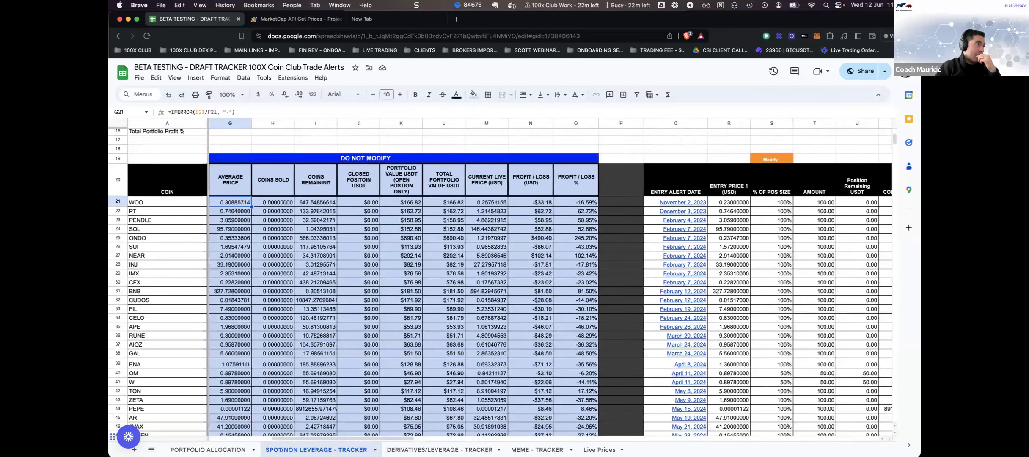
key("Left")
key("Left")
key("Left")
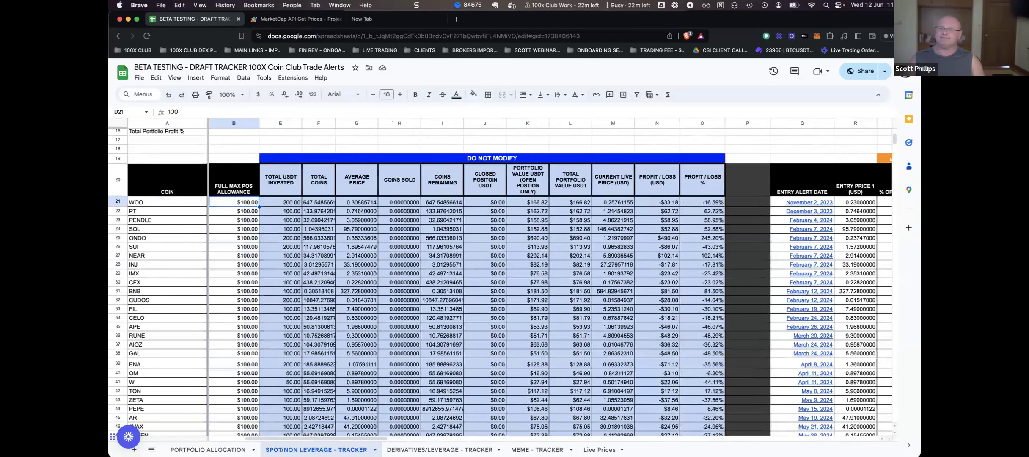
key("Left")
key("Left")
- Examine the WOO position's invested amount, average price, live price and profit/loss percentage
key("Right")
key("Right")
key("Right")
key("Right")
key("Right")
key("Right")
key("Right")
key("Right")
key("Right")
key("Right")
key("Right")
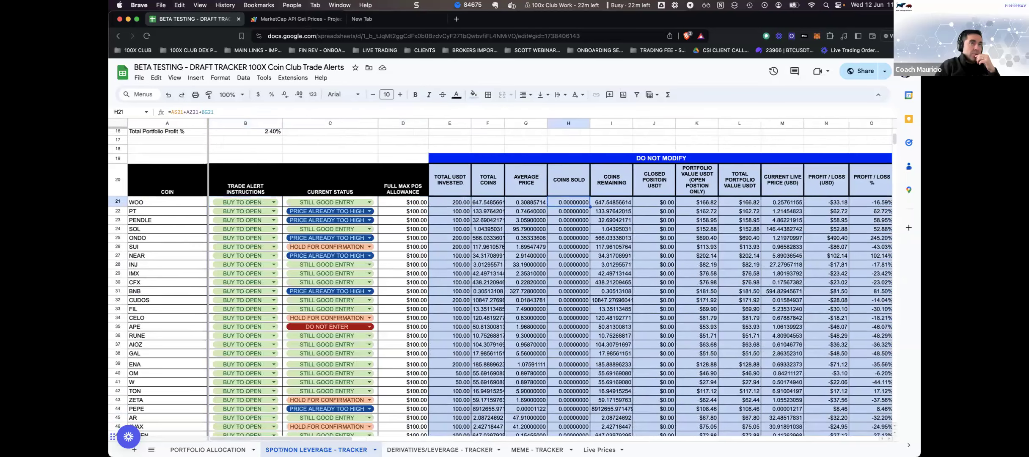
key("Right")
key("Right")
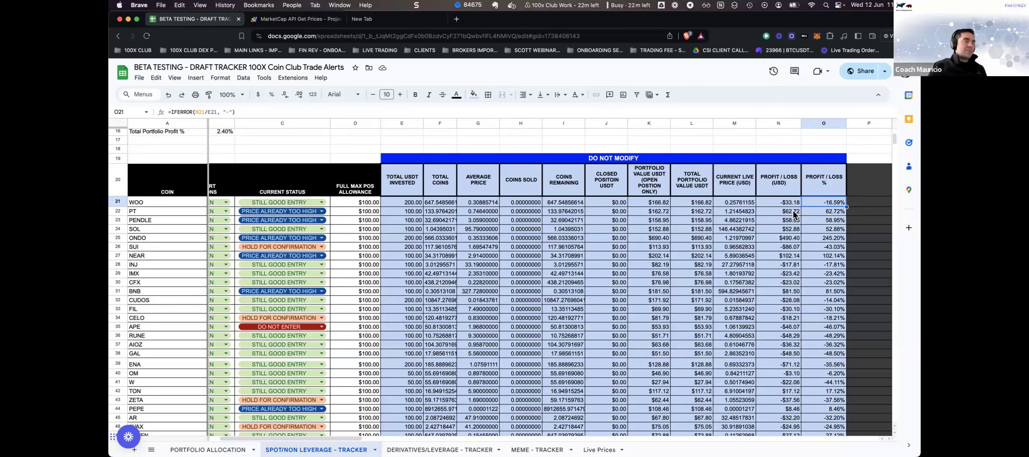
- Open TradingView and reposition its window over the tracker
key("super+space")
type("tr")
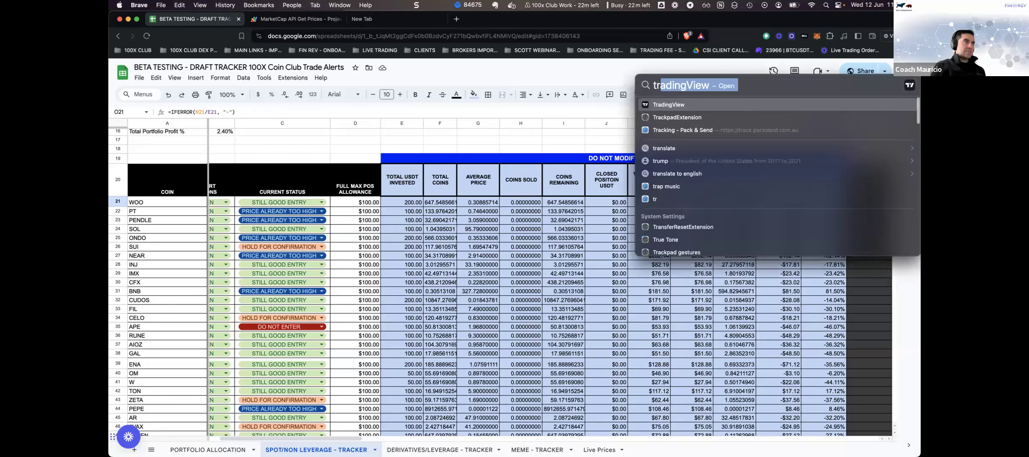
key("Return")
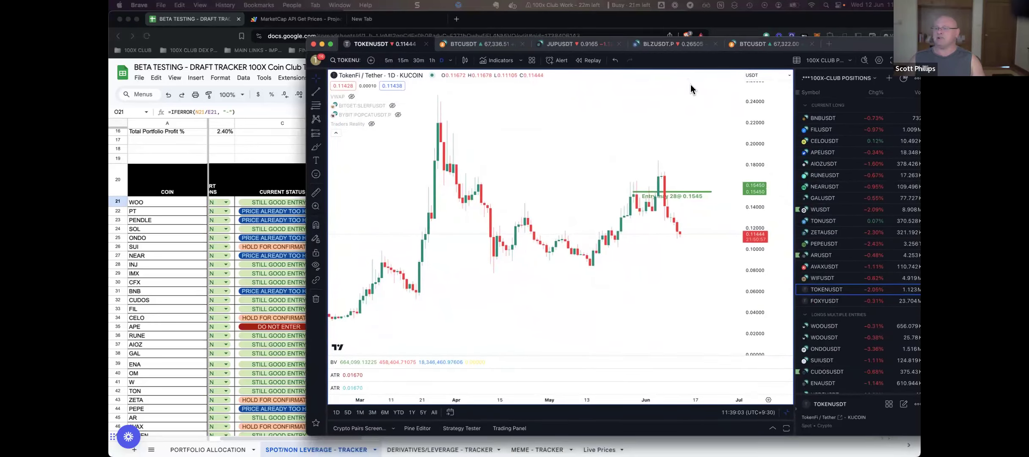
left_click_drag(752, 22, 769, 44)
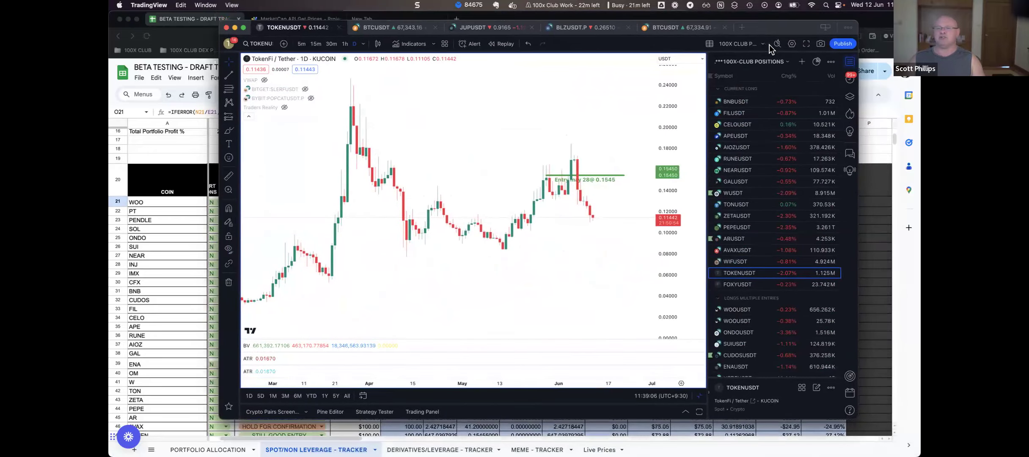
- Return to the spreadsheet and check PT's profit/loss percentage along with the portfolio totals above the table
left_click(181, 207)
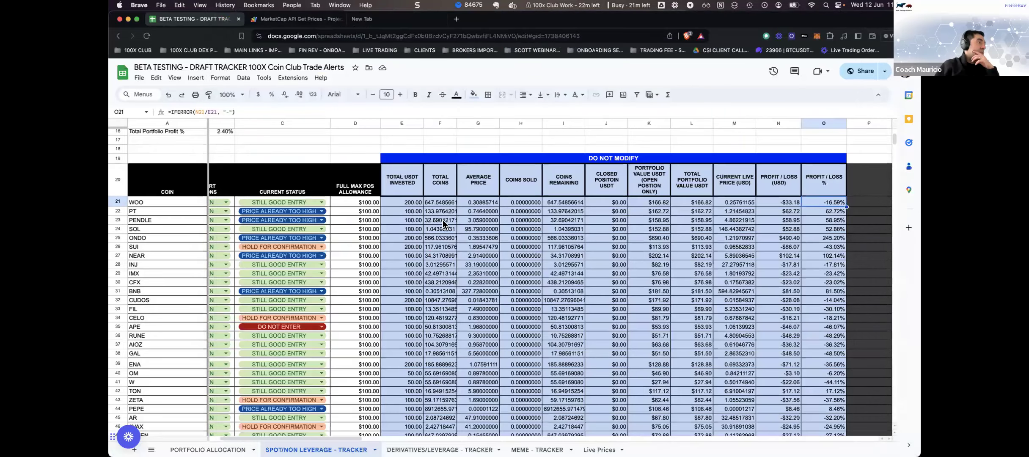
left_click(830, 213)
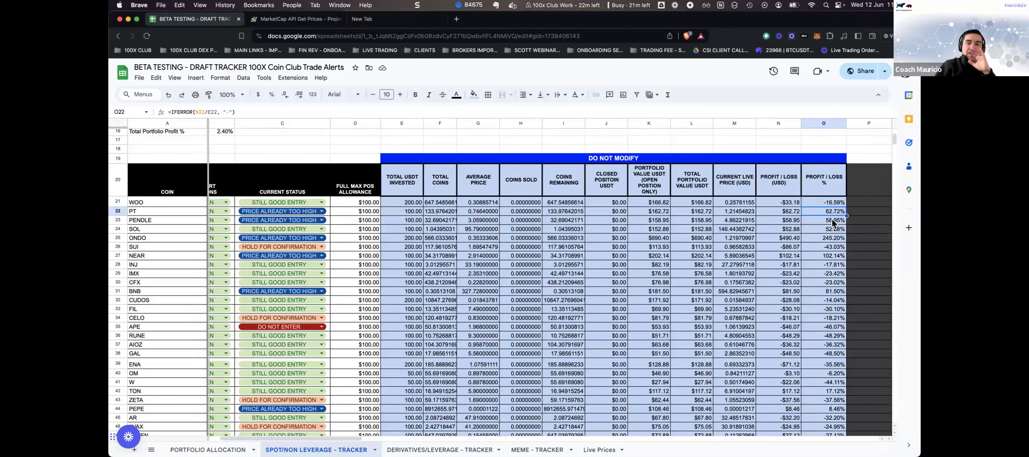
scroll(832, 220, "up", 3)
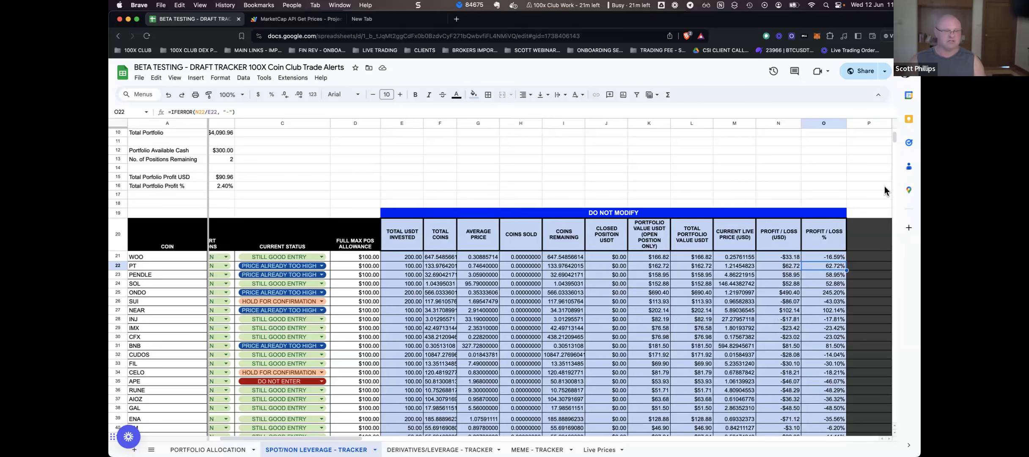
- Shrink the tracker window to half the screen and bring the TradingView chart up beside it
key("ctrl+alt+Left")
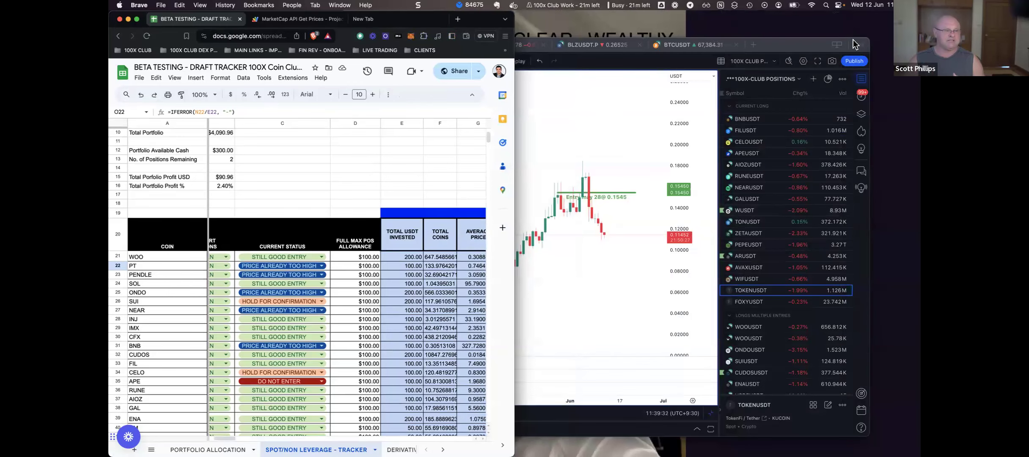
left_click(786, 47)
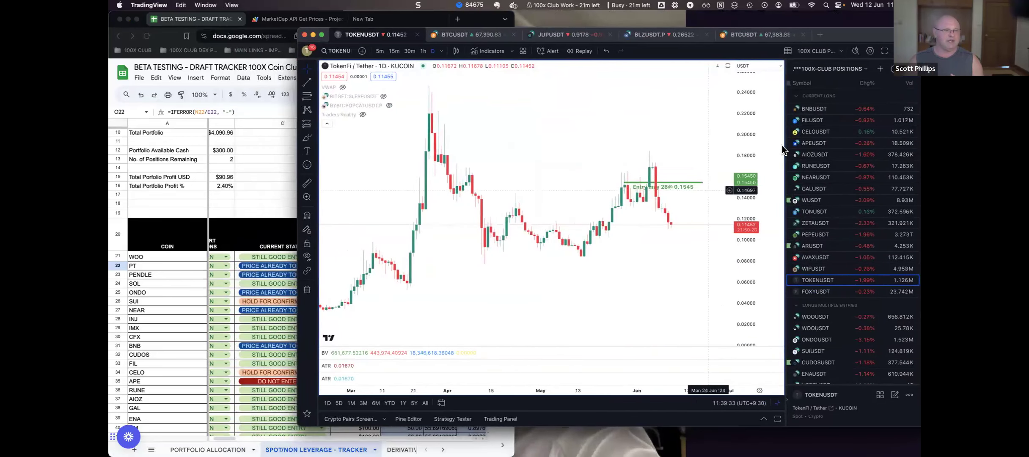
- Pick PENDLE in the tracker's coin list and display the PENDLEUSDT chart in TradingView
left_click(170, 263)
left_click(168, 258)
left_click(172, 275)
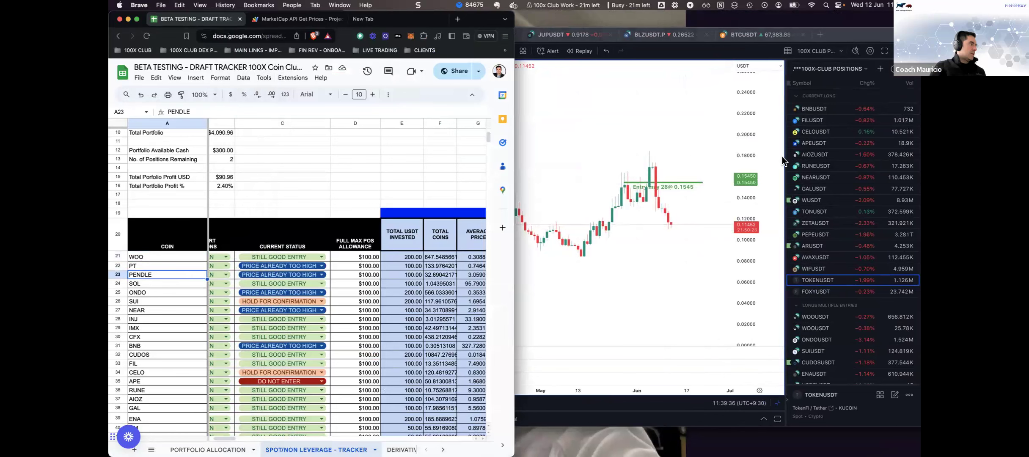
scroll(825, 155, "up", 3)
left_click(827, 121)
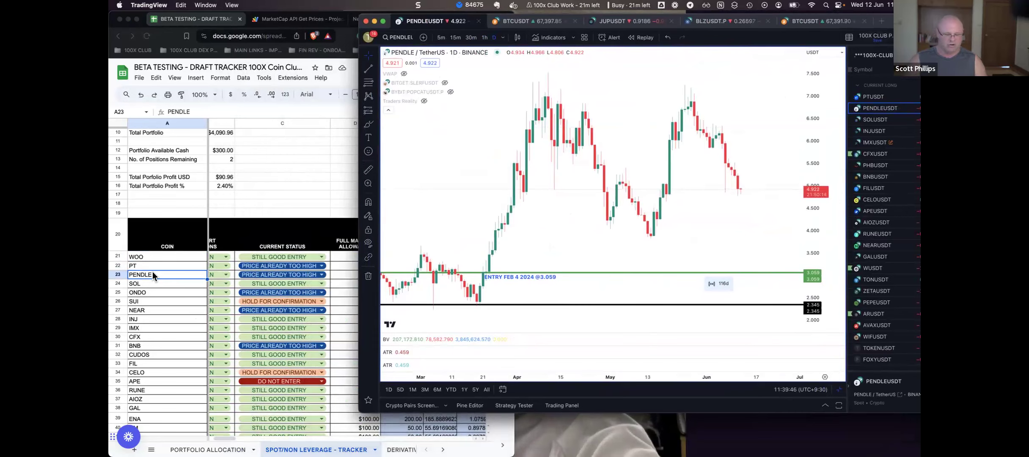
- Check the PENDLE row in the tracker for its profit/loss figures and entry alert date
left_click(154, 275)
key("Right")
key("Right")
key("Right")
key("Right")
key("Right")
key("Right")
key("Right")
key("Right")
key("Right")
key("Right")
key("Right")
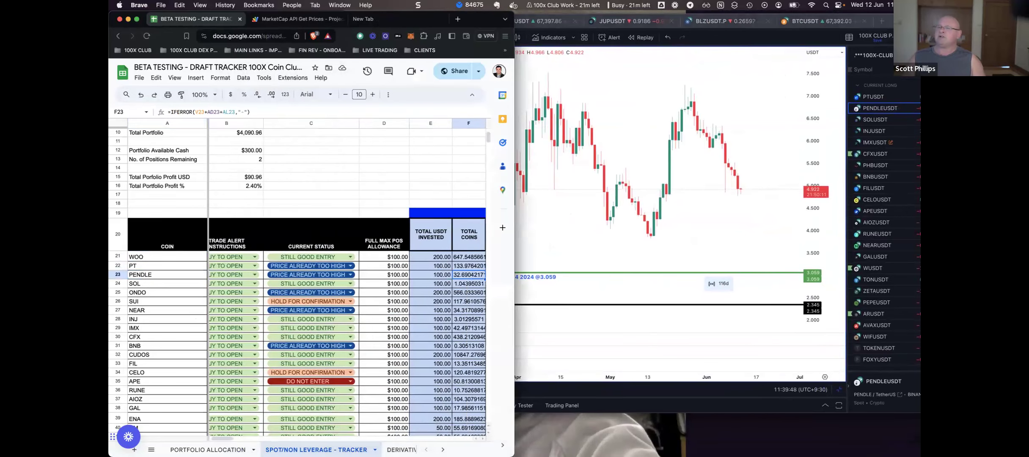
key("Right")
key("Right")
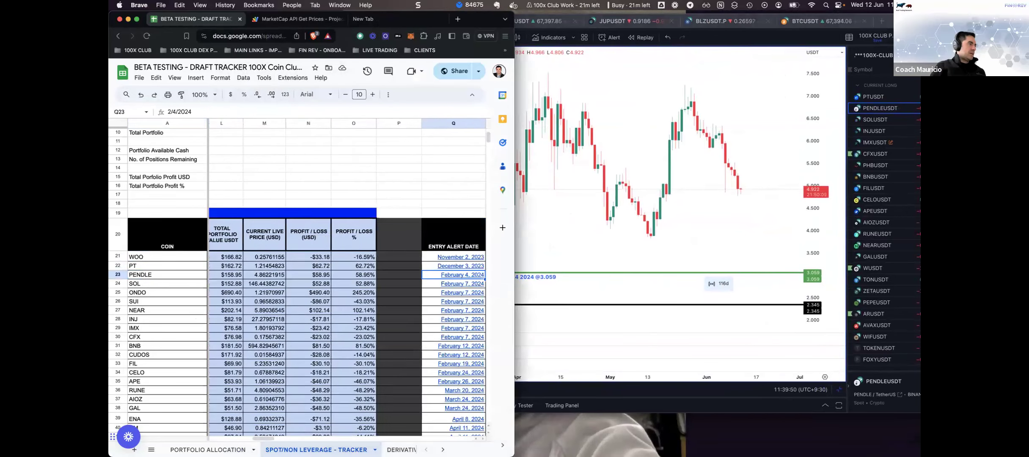
key("Left")
key("Left")
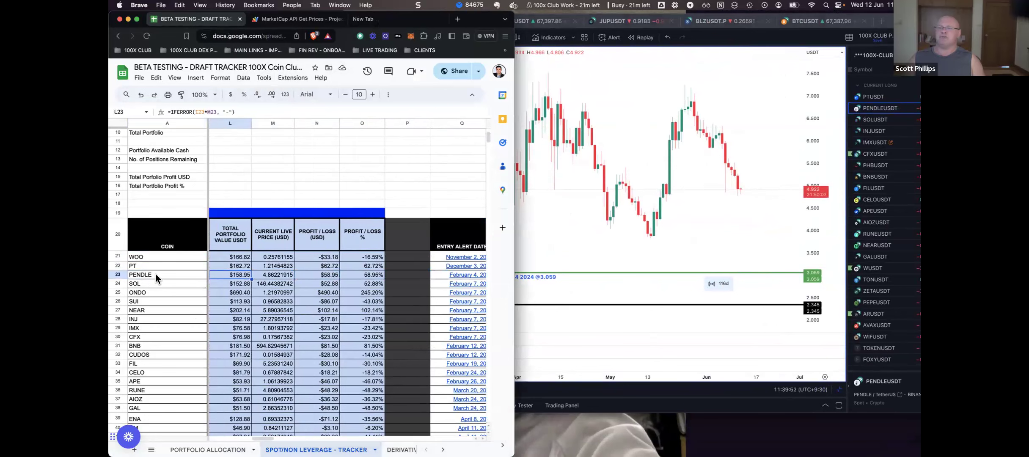
- Examine the ONDO row from its trade alert instructions across to its profit/loss percentage
left_click(182, 286)
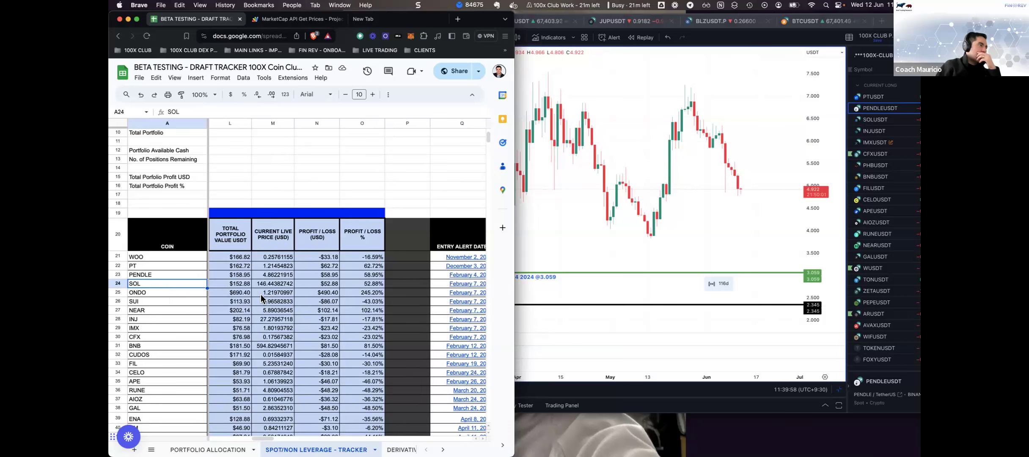
left_click(163, 300)
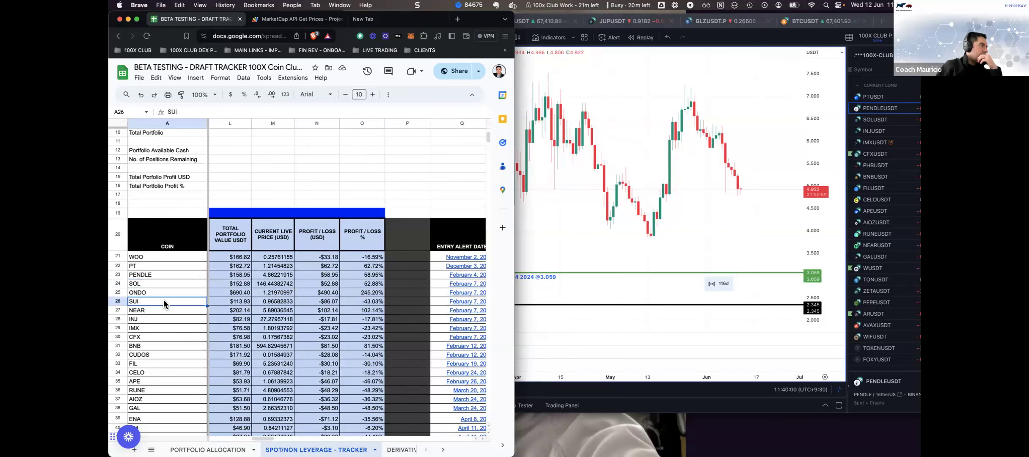
key("Up")
key("Right")
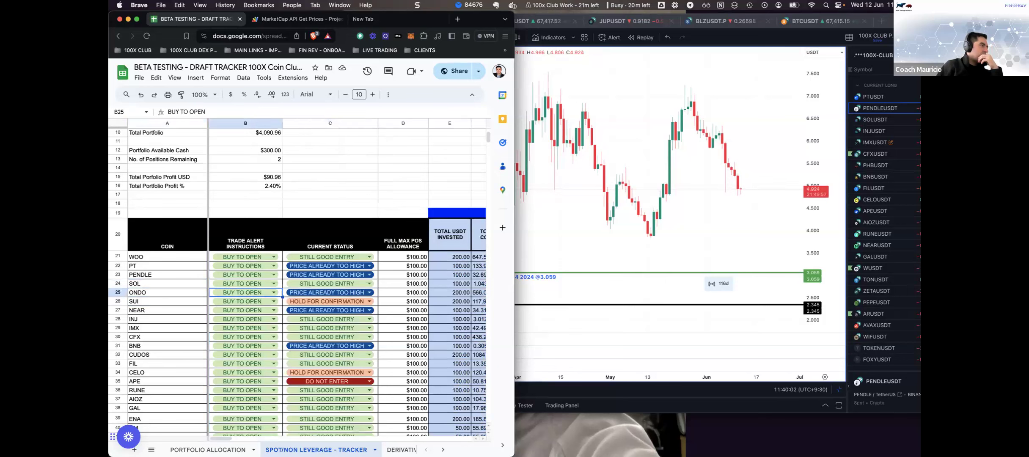
key("Right")
key("Right")
key("Right")
key("Right")
key("Right")
key("Right")
key("Right")
key("Right")
key("Right")
key("Right")
key("Right")
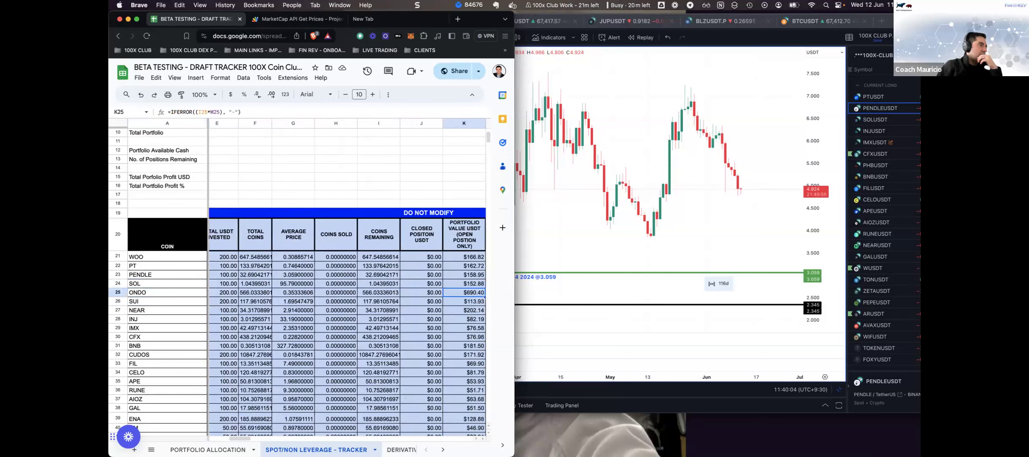
key("Right")
key("Right")
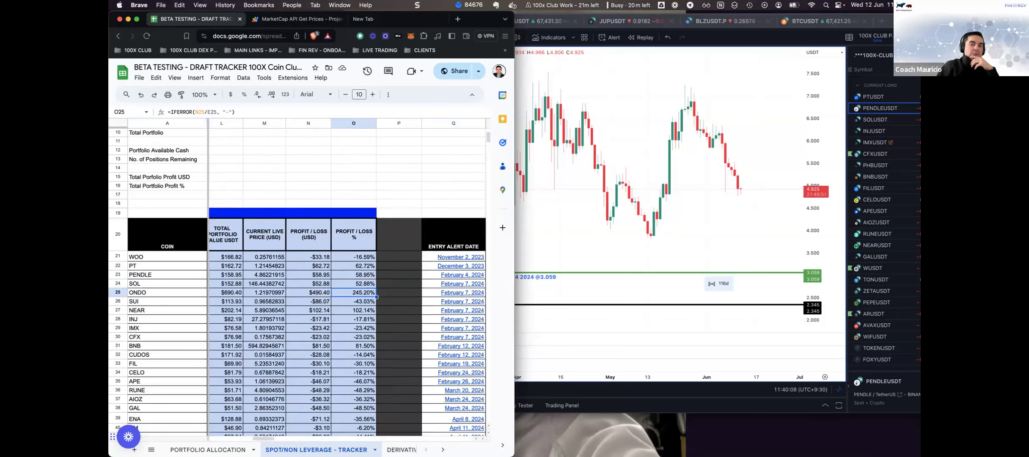
- Check SUI's profit/loss percentage and view the SUIUSDT chart from the multiple-entry longs, covering both marked entry levels
key("Down")
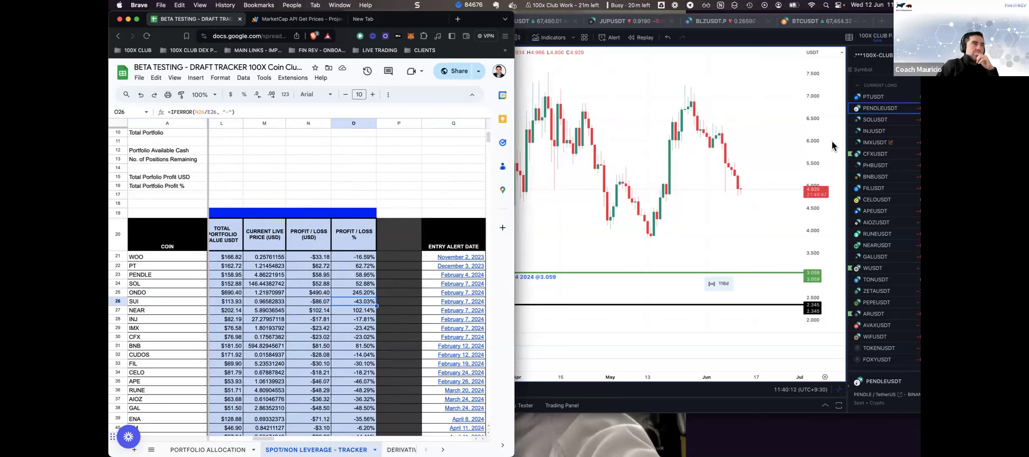
scroll(878, 207, "down", 5)
scroll(878, 207, "down", 2)
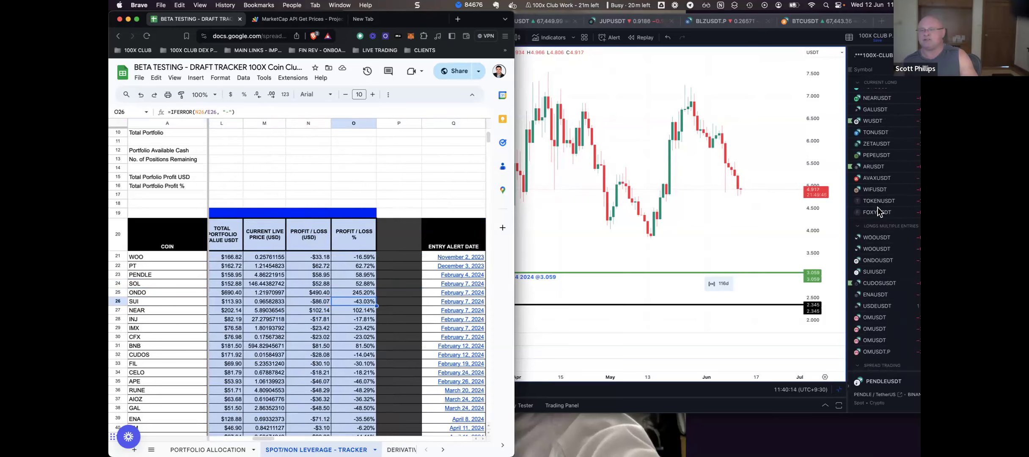
scroll(878, 208, "down", 3)
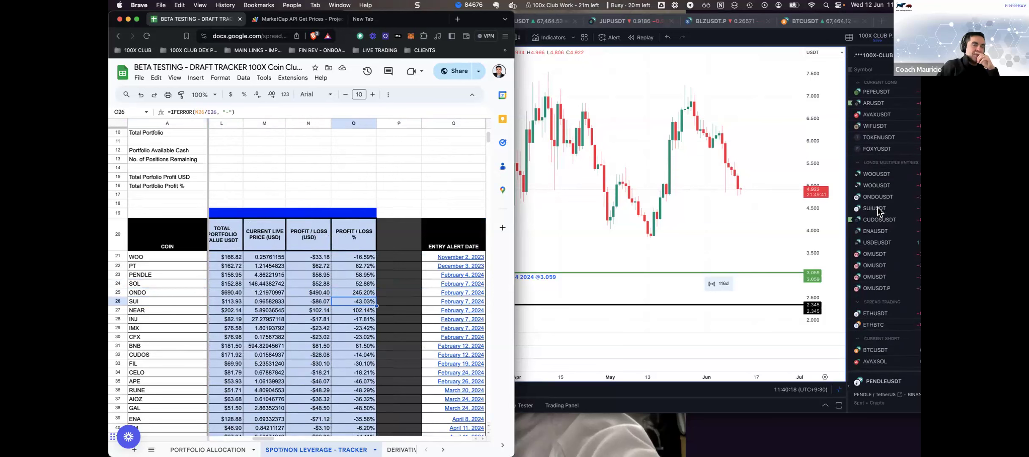
left_click(875, 208)
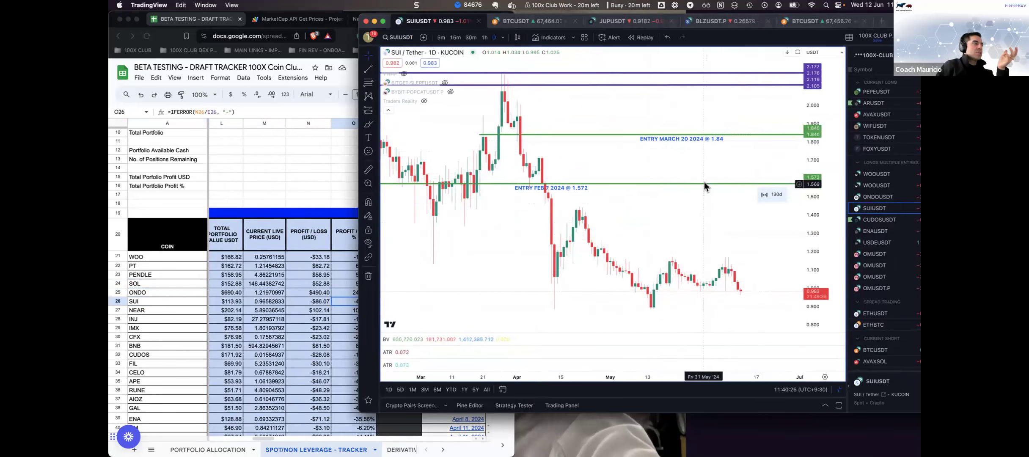
scroll(629, 207, "down", 1)
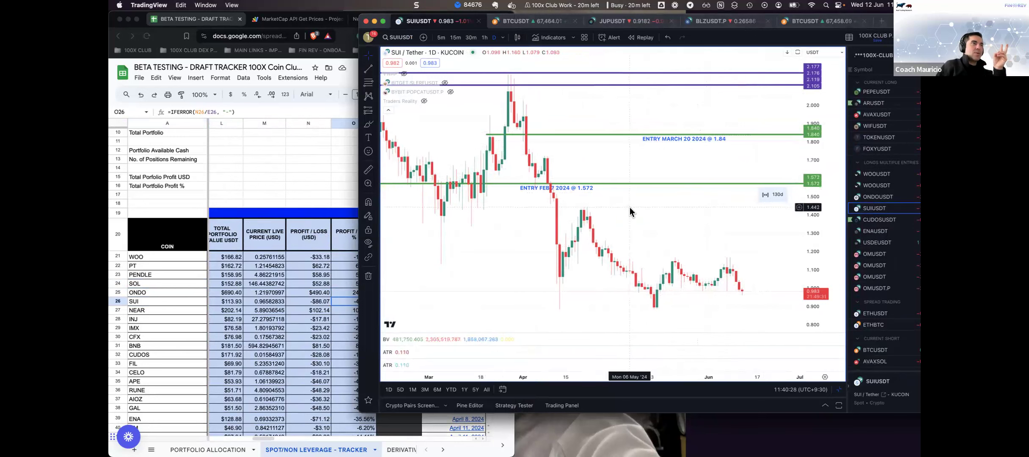
scroll(629, 207, "down", 1)
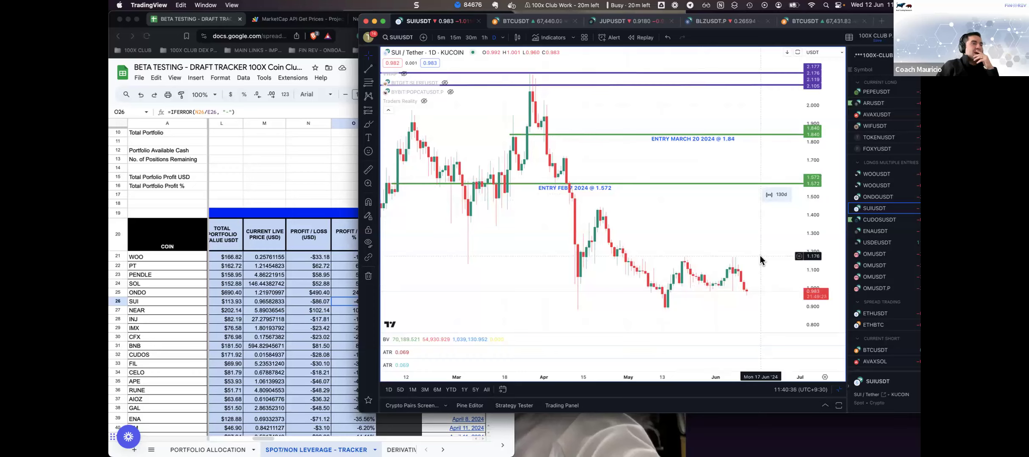
- Check NEAR's profit/loss figures in the tracker, look through TradingView's watchlist of current longs, and display the RUNEUSDT chart
left_click(161, 307)
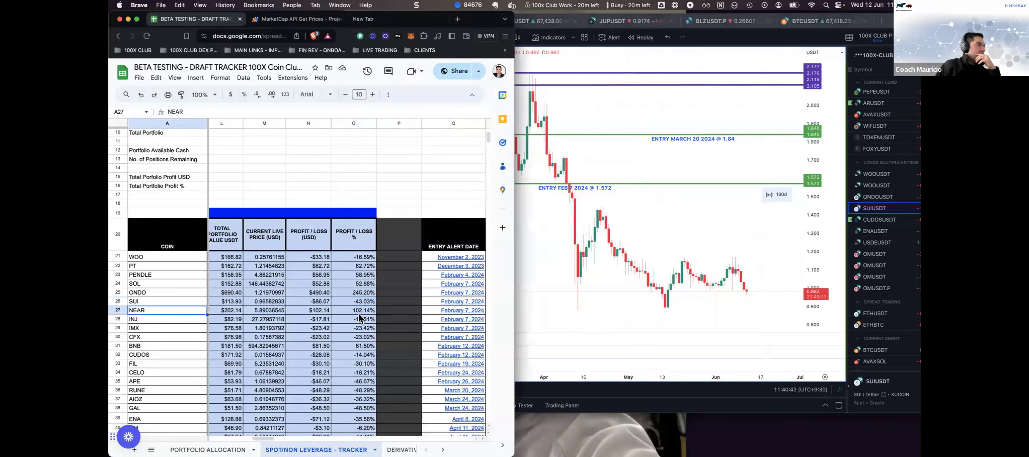
mouse_move(461, 315)
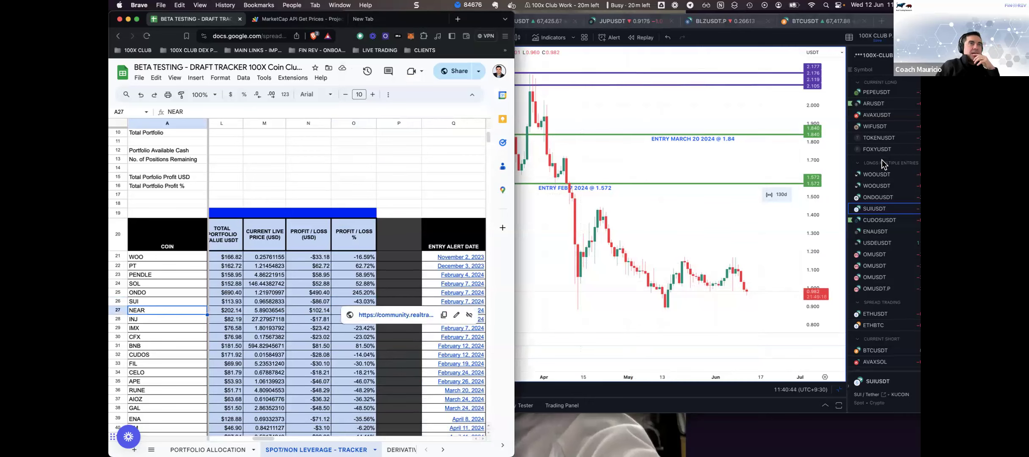
scroll(883, 199, "down", 3)
scroll(886, 255, "up", 5)
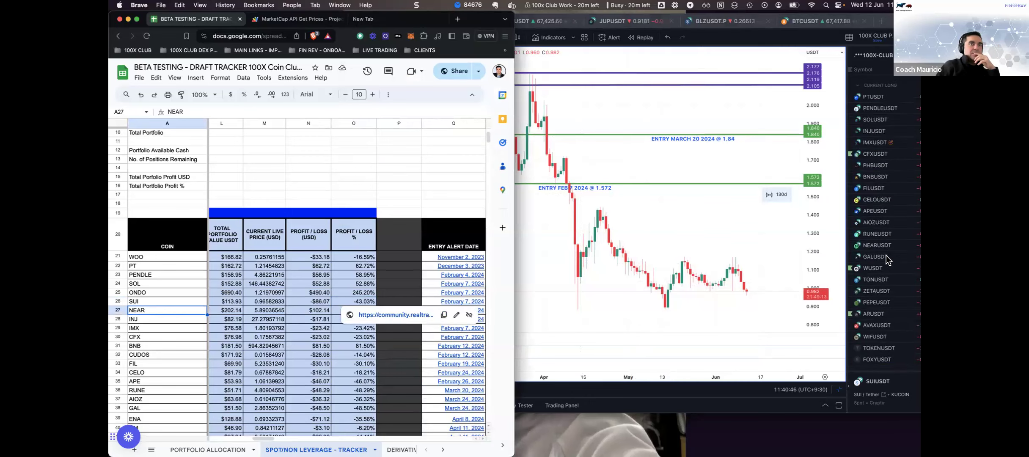
left_click(882, 235)
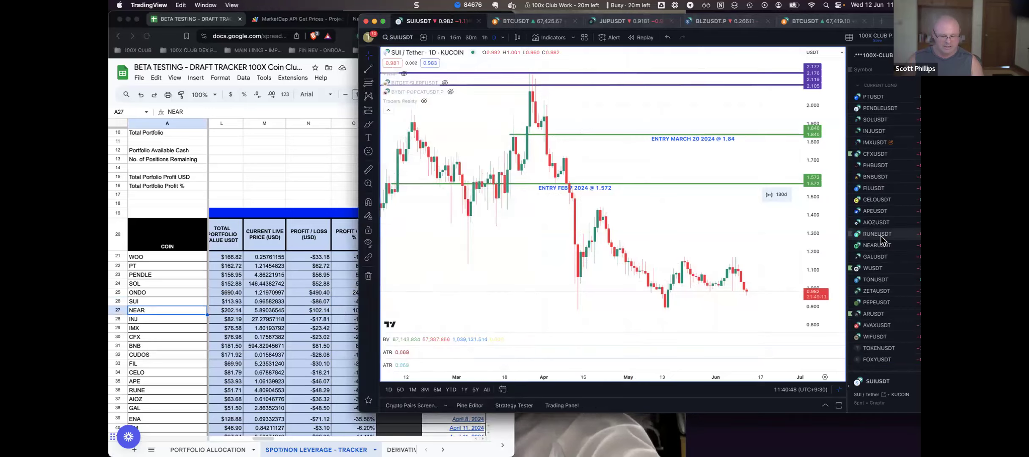
- Select INJ in the tracker's coin list and view the INJUSDT chart in TradingView
left_click(172, 320)
left_click(172, 319)
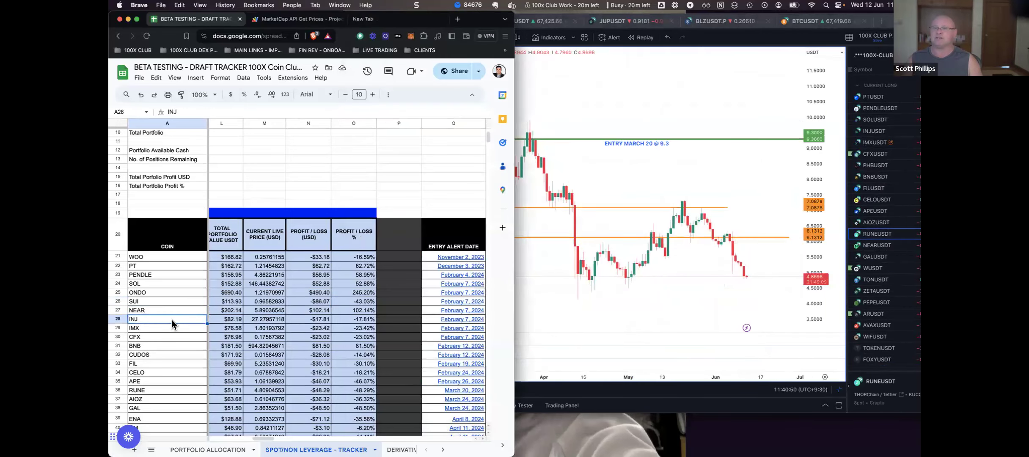
left_click(869, 131)
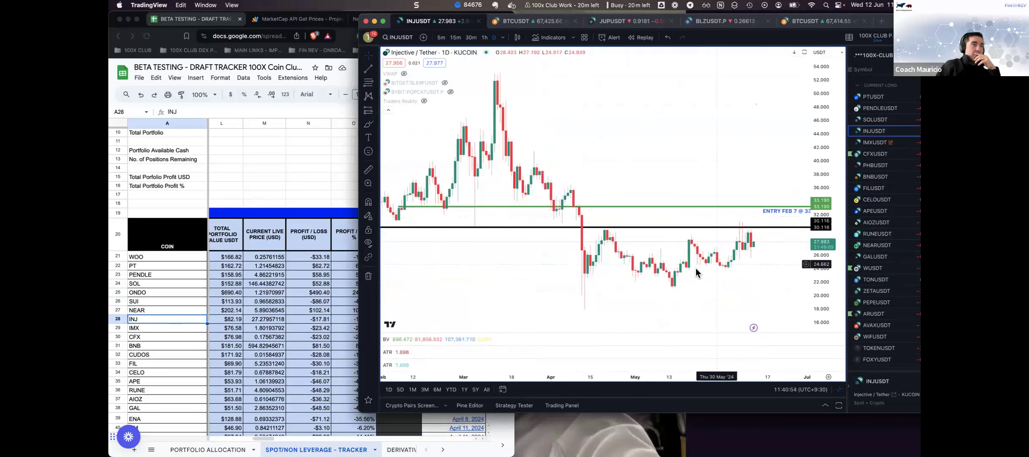
- Select IMX in the tracker and view the IMXUSDT chart in TradingView back to December 2023
left_click(163, 326)
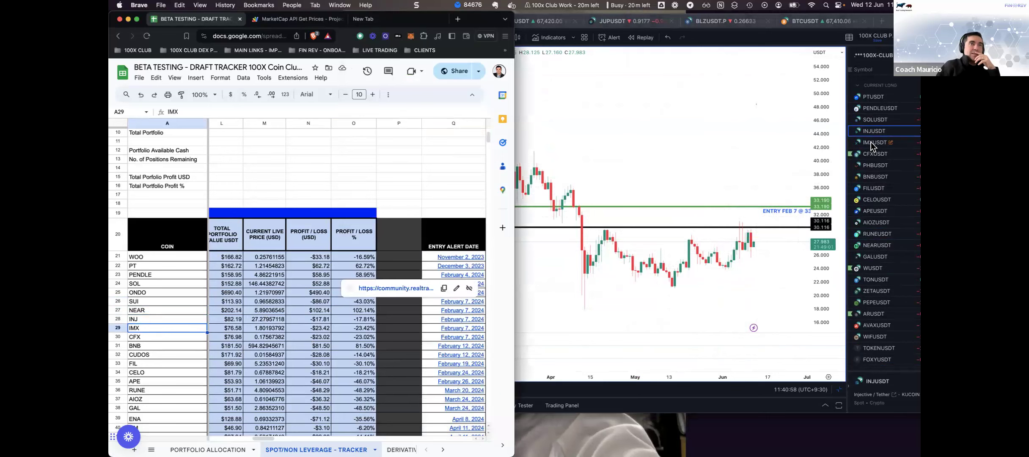
left_click(871, 142)
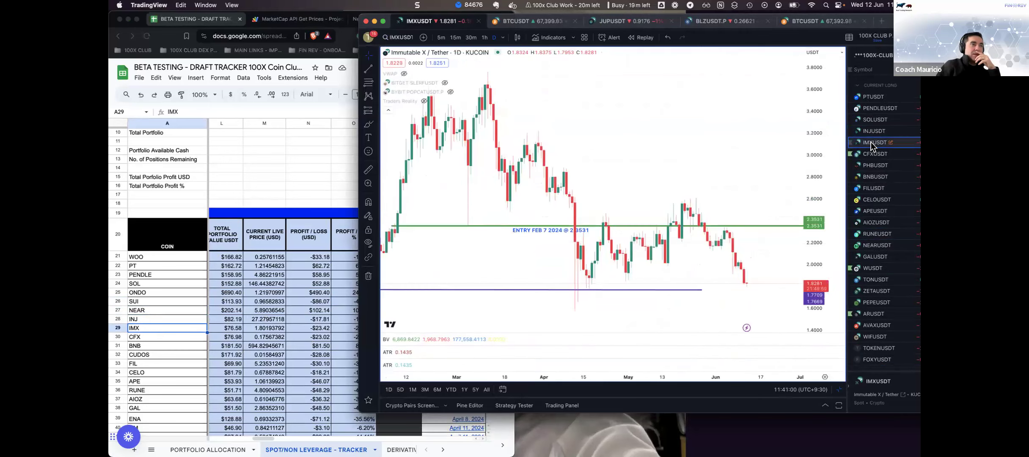
scroll(729, 174, "down", 3)
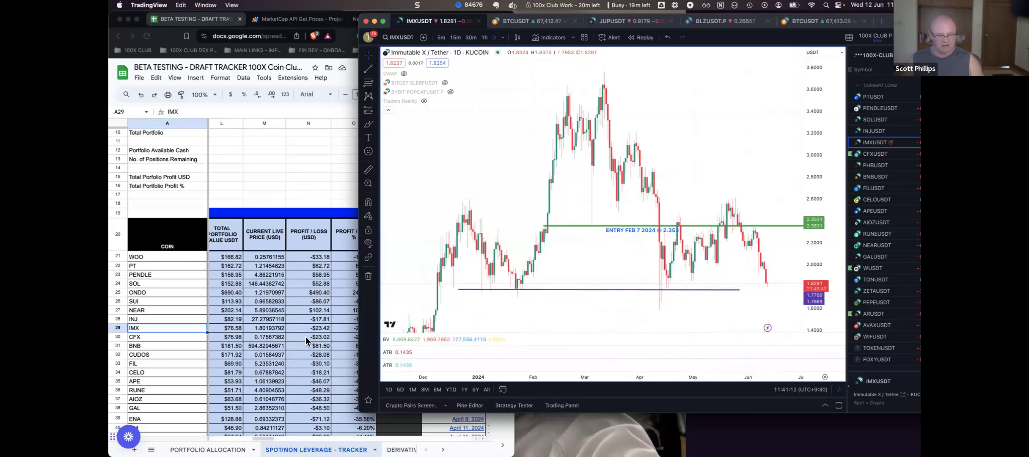
- Open the Velo chart page in the browser's new tab from the bookmarks and load the Bybit IMXUSDT symbol
left_click(322, 18)
left_click(375, 20)
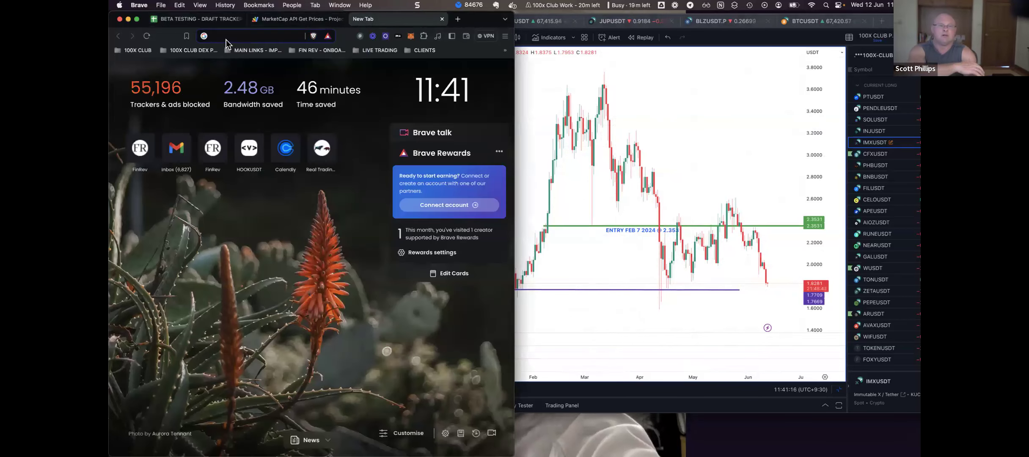
left_click(139, 51)
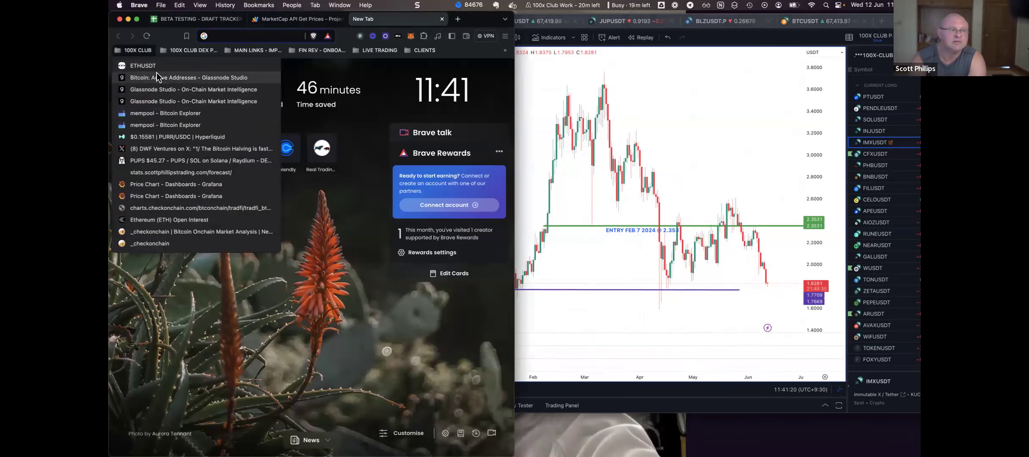
left_click(229, 67)
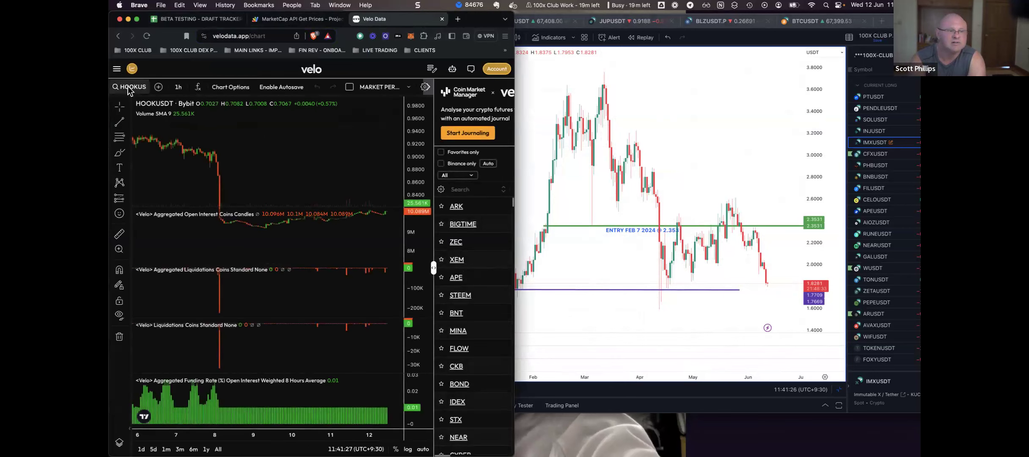
left_click(140, 87)
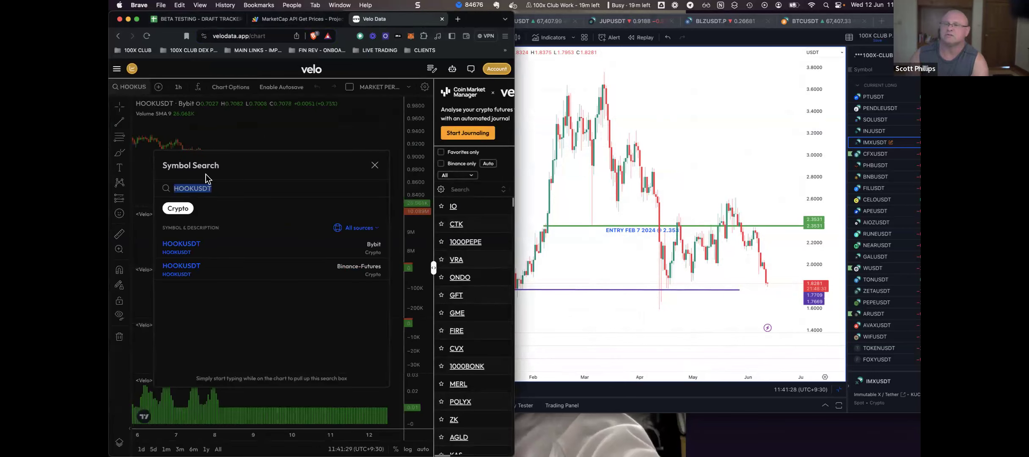
type("IMX")
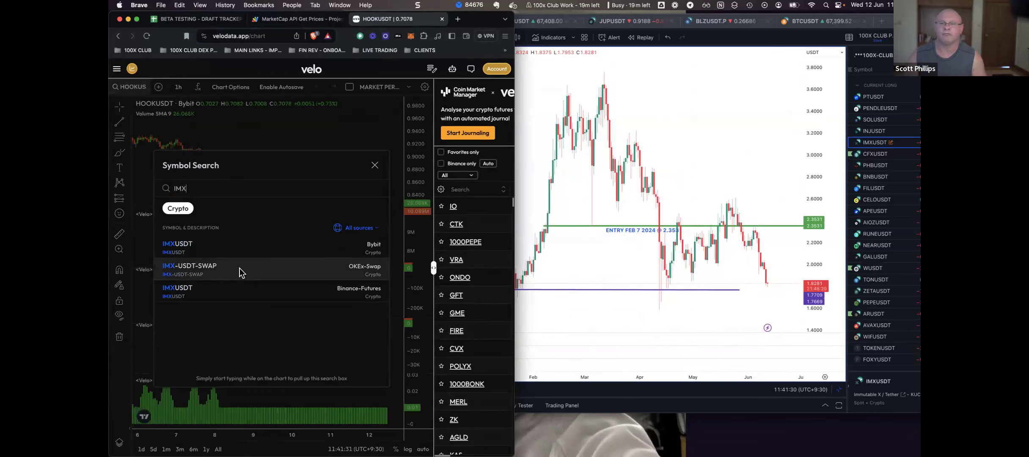
left_click(247, 248)
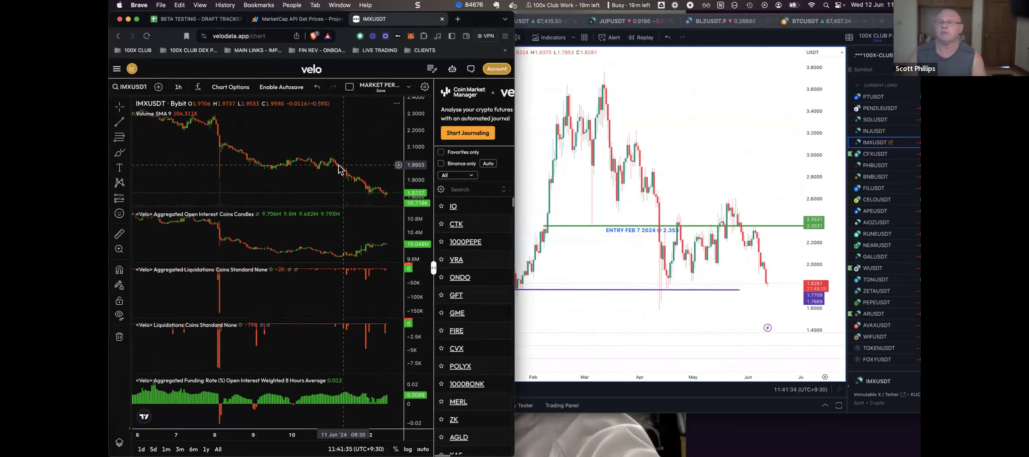
- Set the Velo IMXUSDT chart's interval to 4 hours
scroll(299, 165, "down", 2)
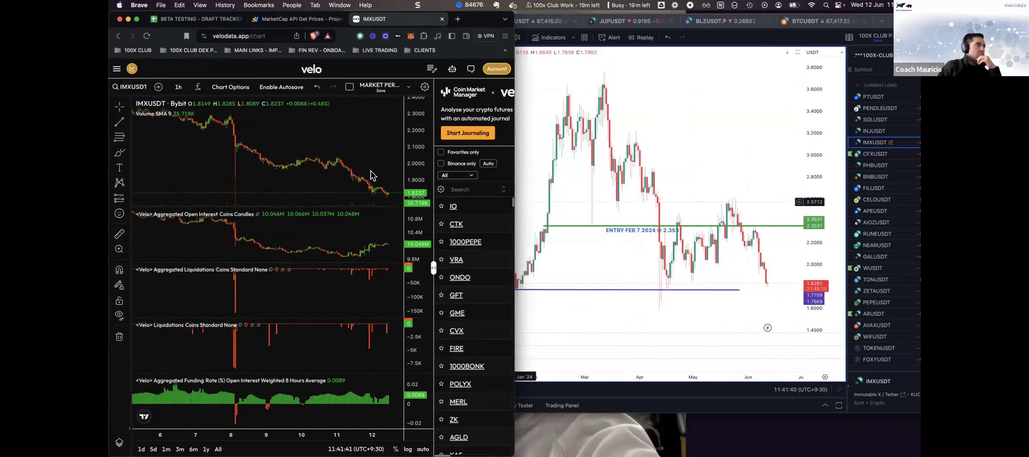
left_click(178, 86)
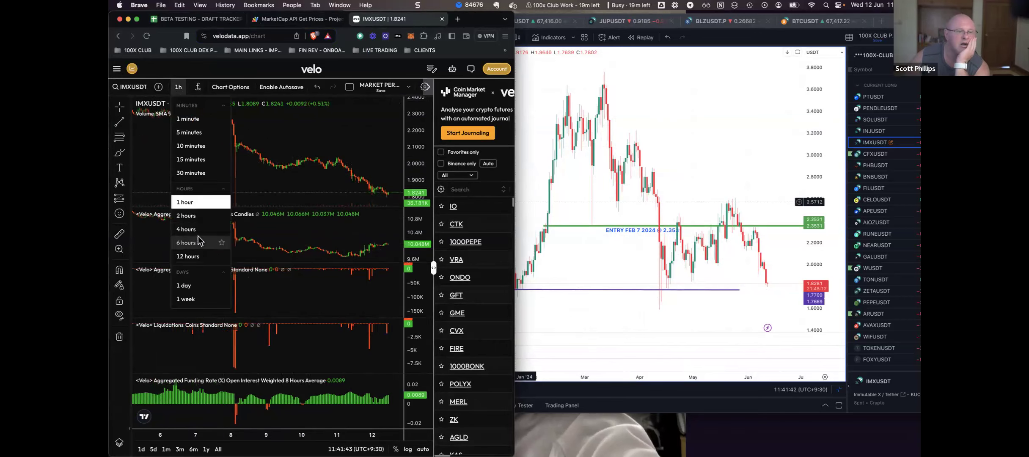
left_click(192, 229)
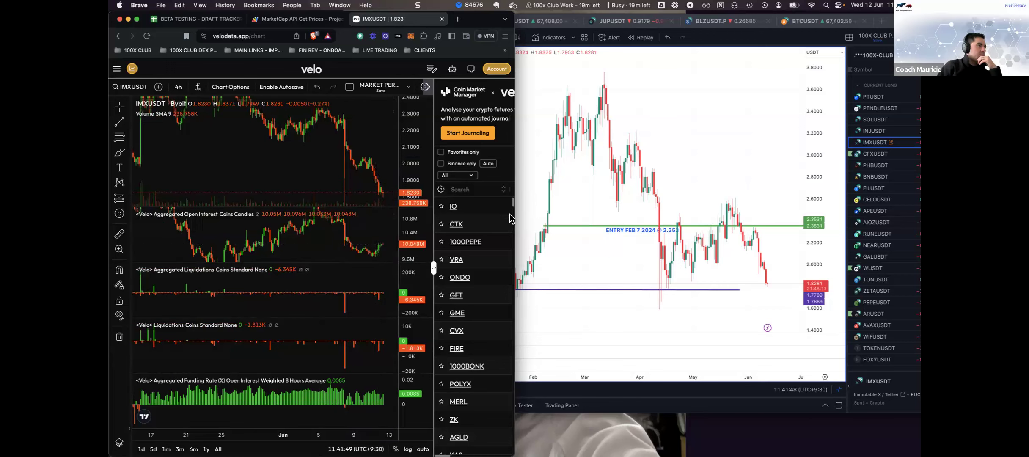
- Widen the browser window and examine IMXUSDT's price, open interest, liquidations and funding rate in Velo from late April to June
scroll(512, 218, "down", 5)
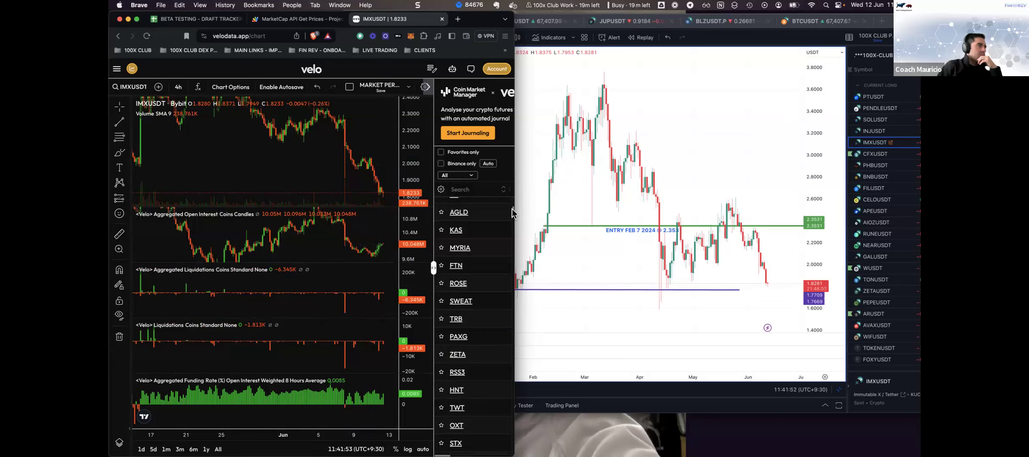
left_click_drag(514, 192, 769, 191)
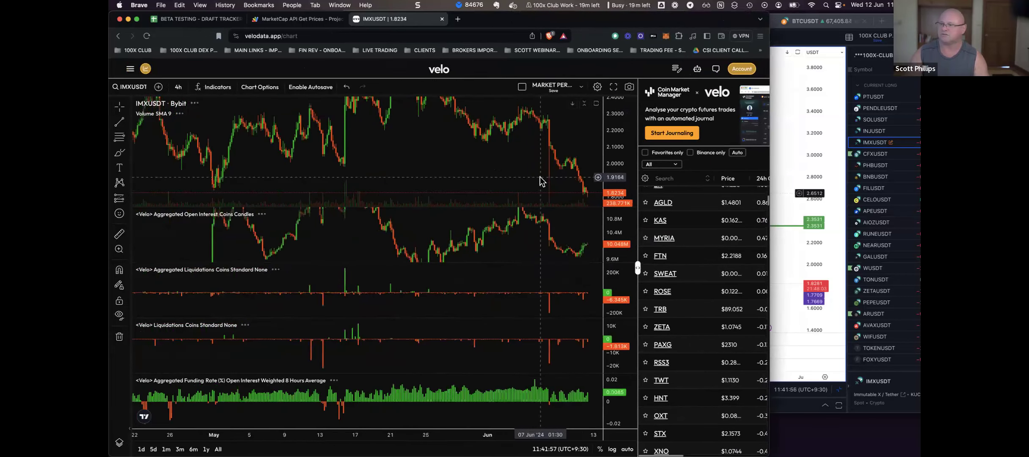
scroll(539, 181, "up", 4)
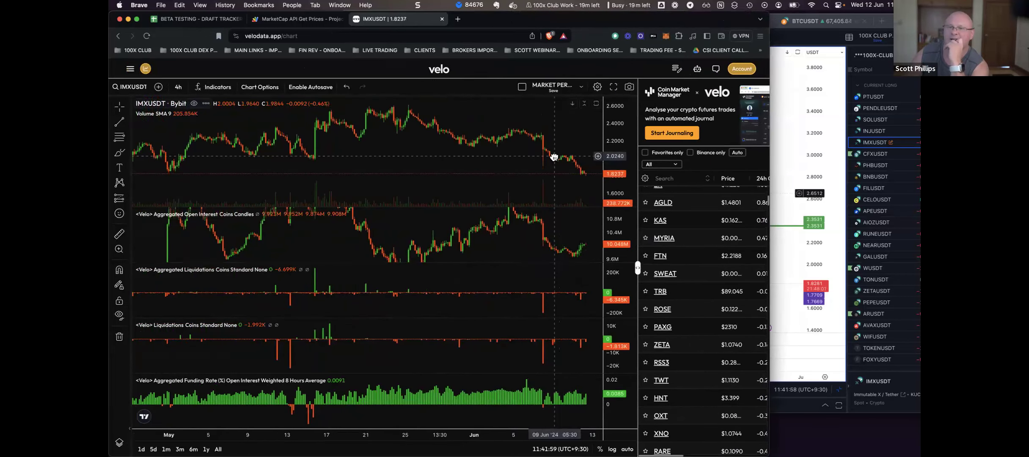
left_click_drag(553, 157, 540, 157)
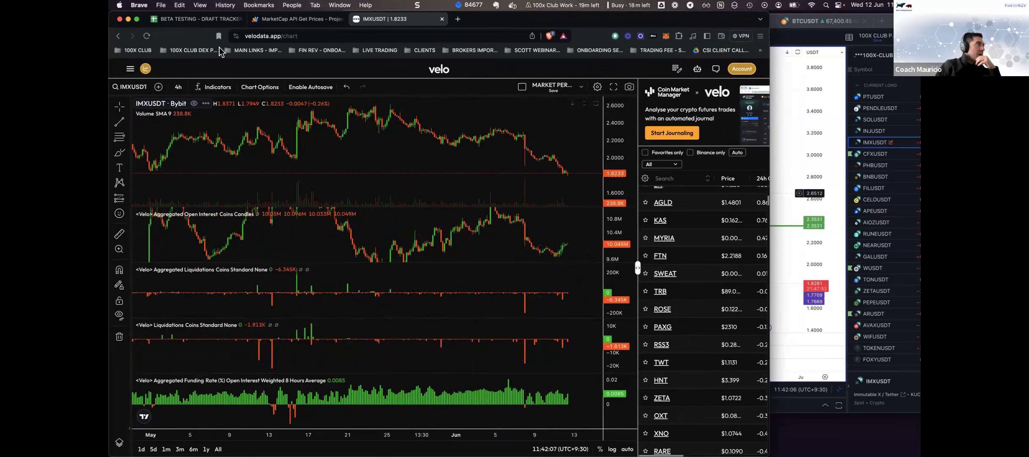
scroll(528, 160, "down", 2)
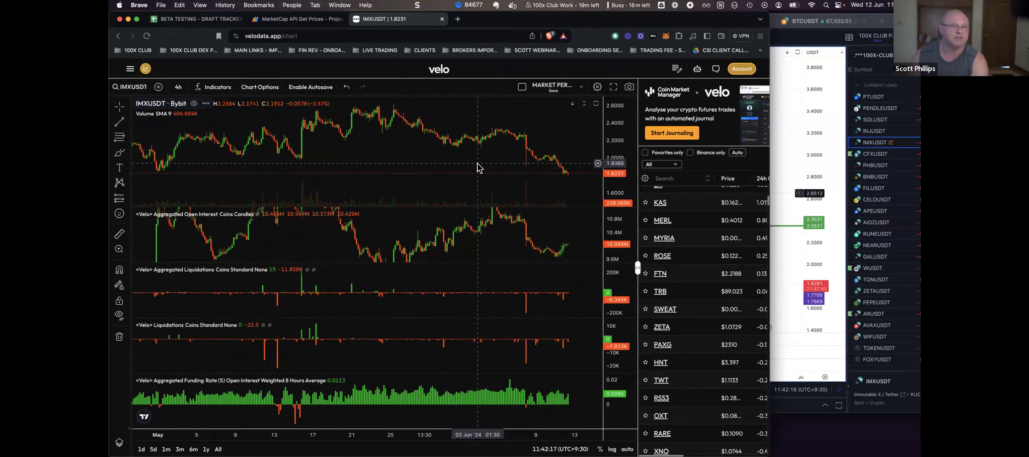
scroll(476, 165, "down", 3)
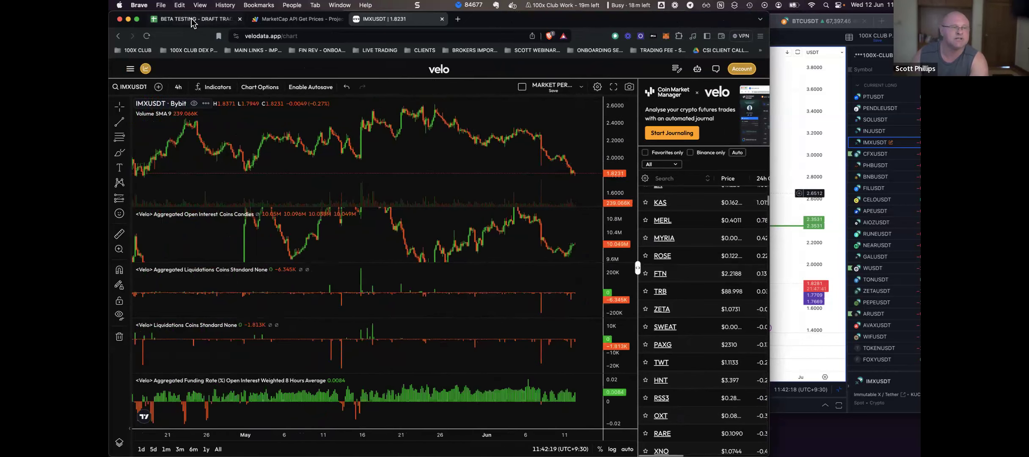
- Return to the tracker, select CFX and view the CFXUSDT chart in TradingView around its February 7 entry level
key("super+1")
left_click(151, 336)
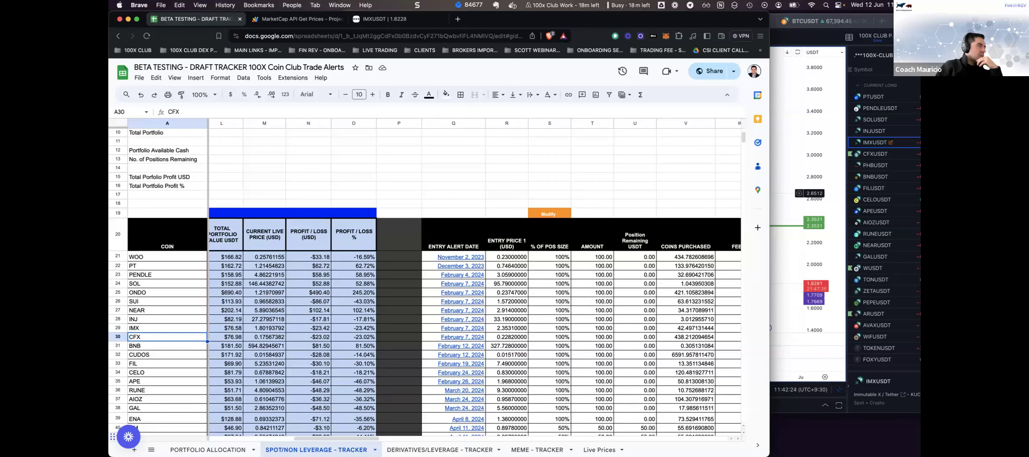
left_click(882, 155)
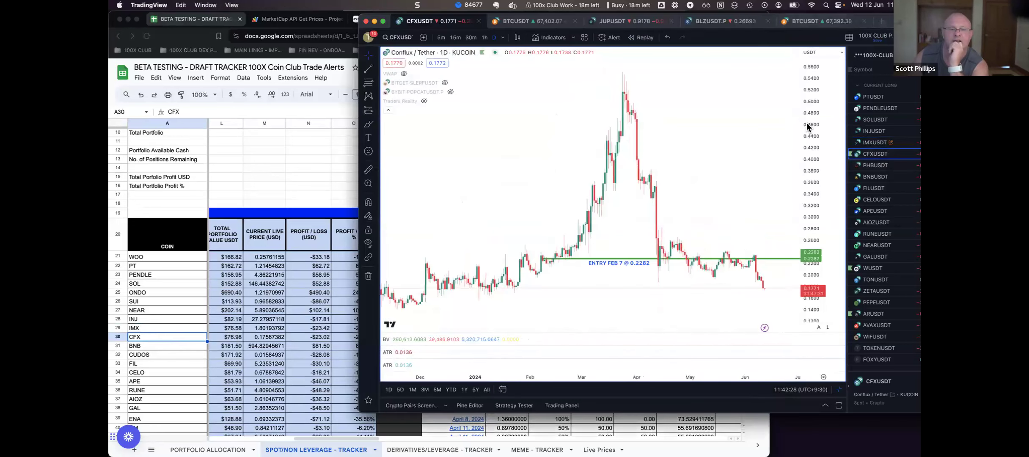
left_click_drag(798, 172, 727, 197)
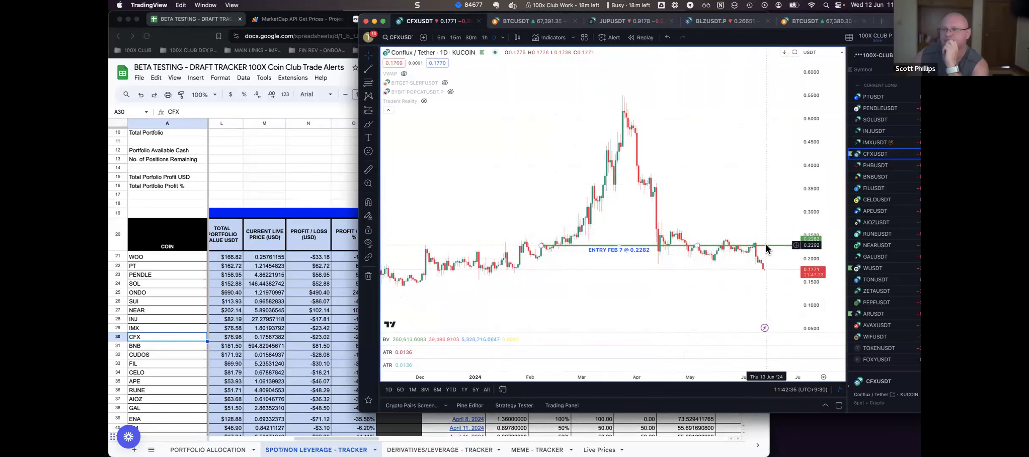
- Go back to the Velo chart page in the browser and load the Bybit CFXUSDT symbol
left_click(157, 344)
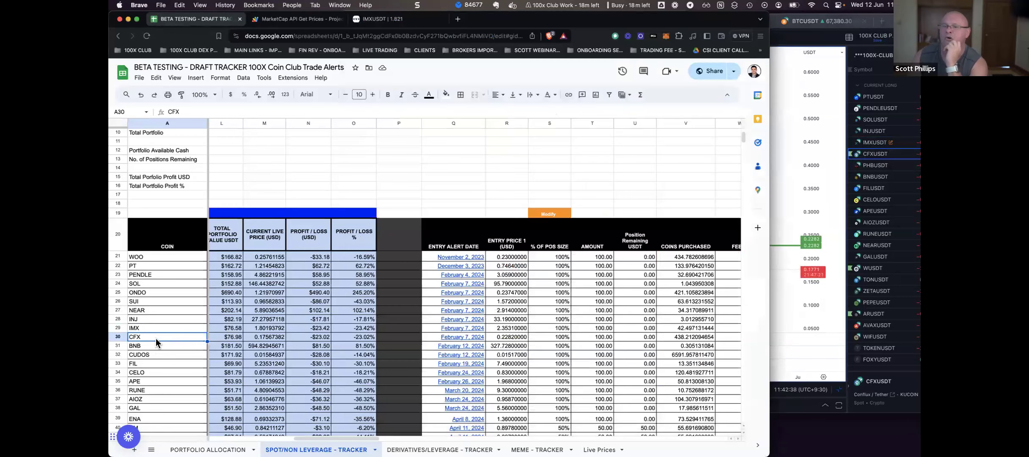
left_click(857, 211)
left_click(299, 158)
left_click(385, 19)
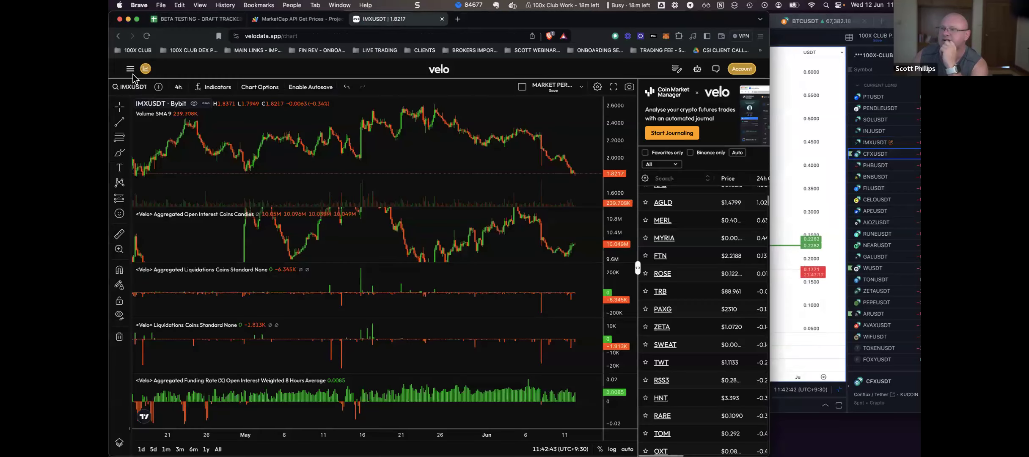
left_click(142, 88)
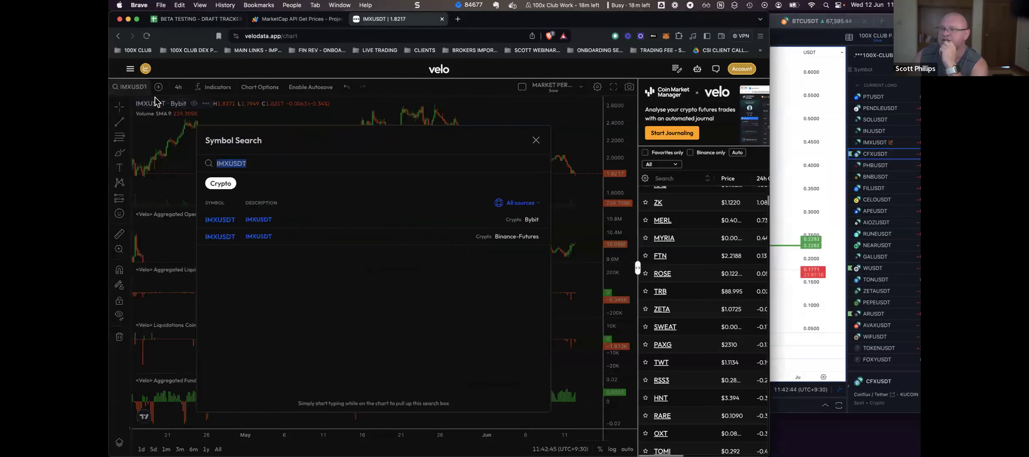
type("CFX")
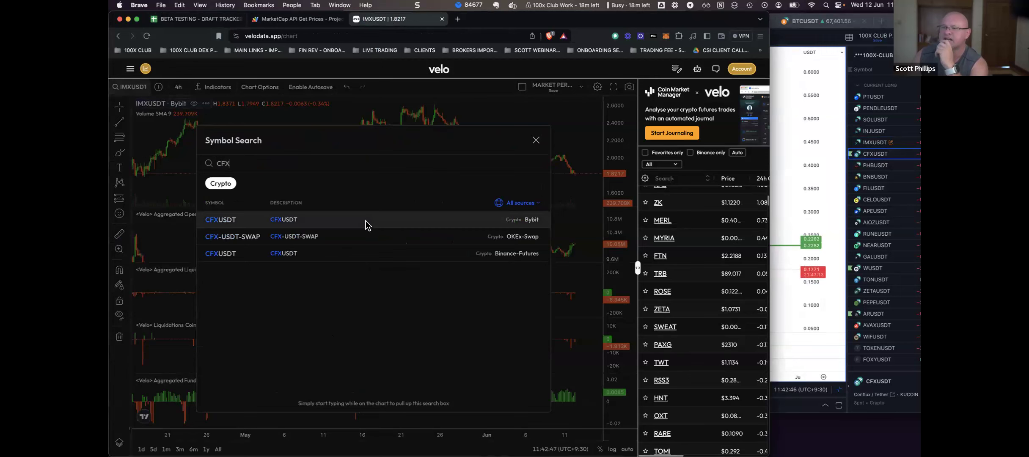
left_click(368, 224)
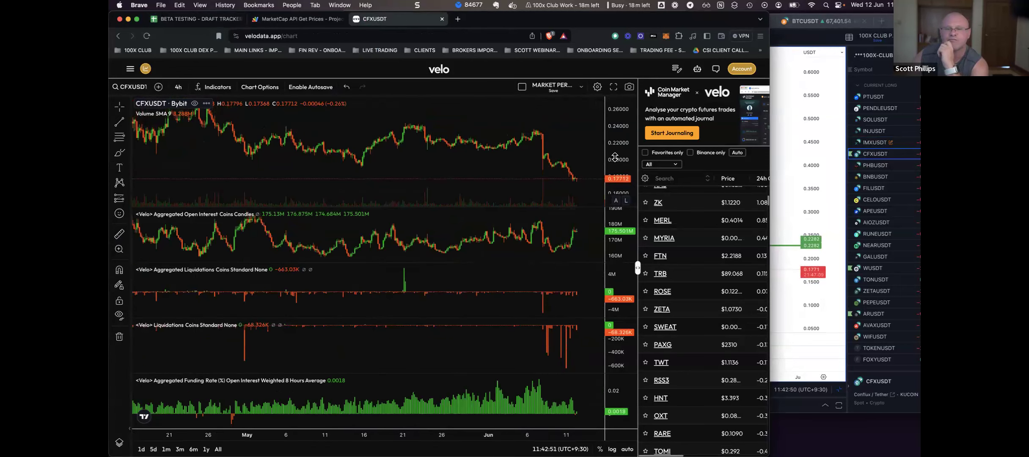
- Return to the spot/non-leverage tracker and fill cell P13 with red
left_click(183, 18)
right_click(154, 341)
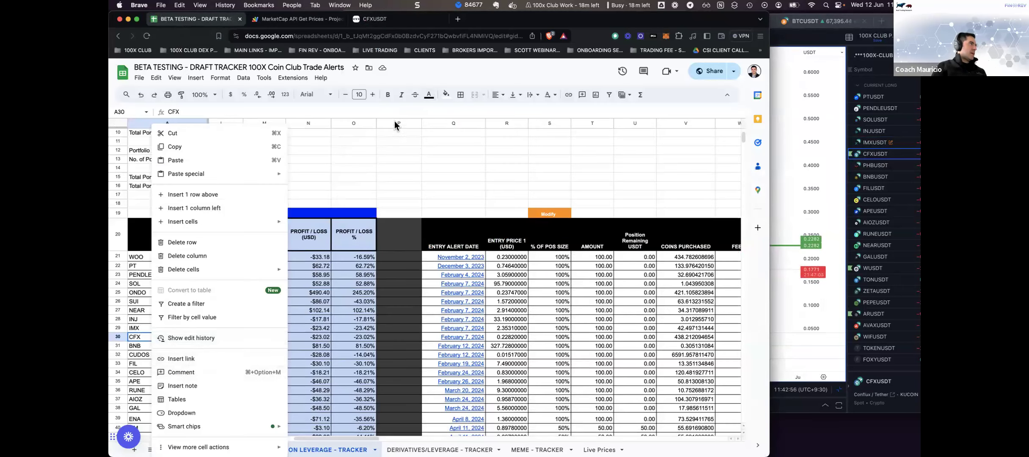
left_click(398, 159)
left_click(445, 95)
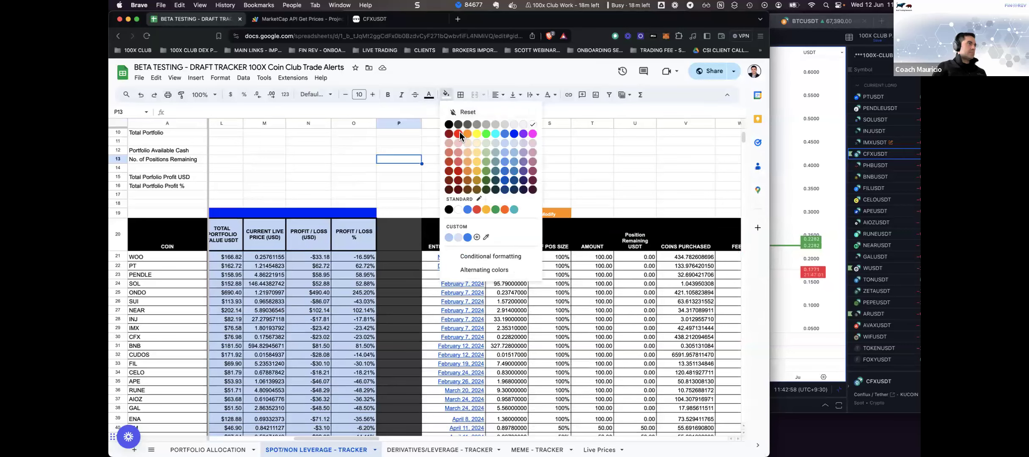
left_click(458, 134)
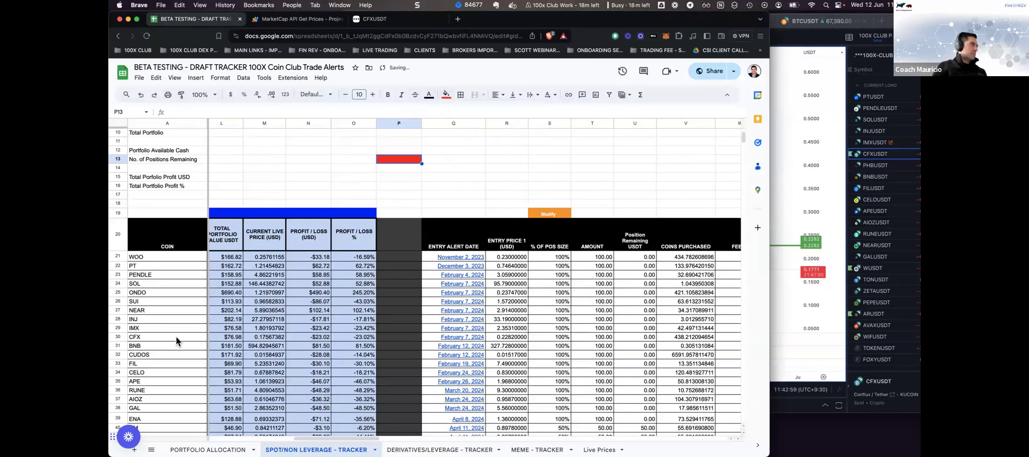
- Fill the CFX coin cell A30 in the tracker with red
left_click(164, 353)
right_click(161, 336)
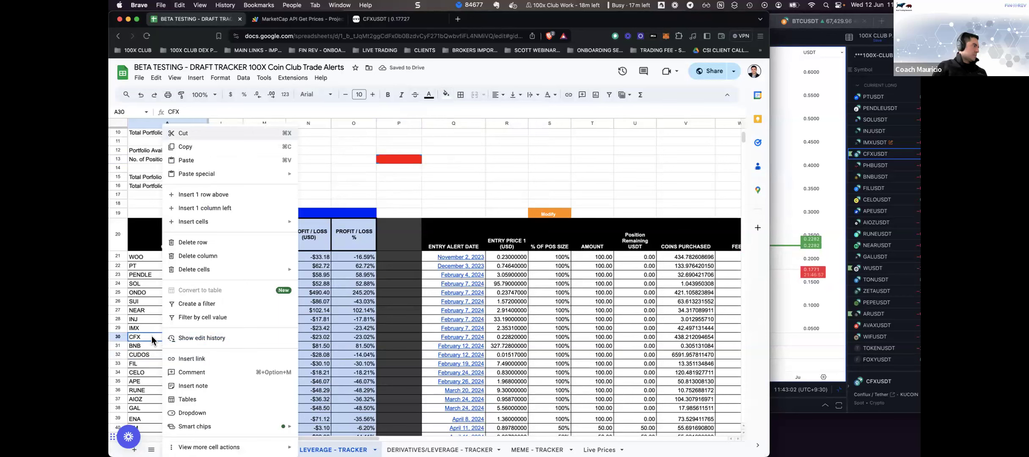
key("Escape")
left_click(444, 96)
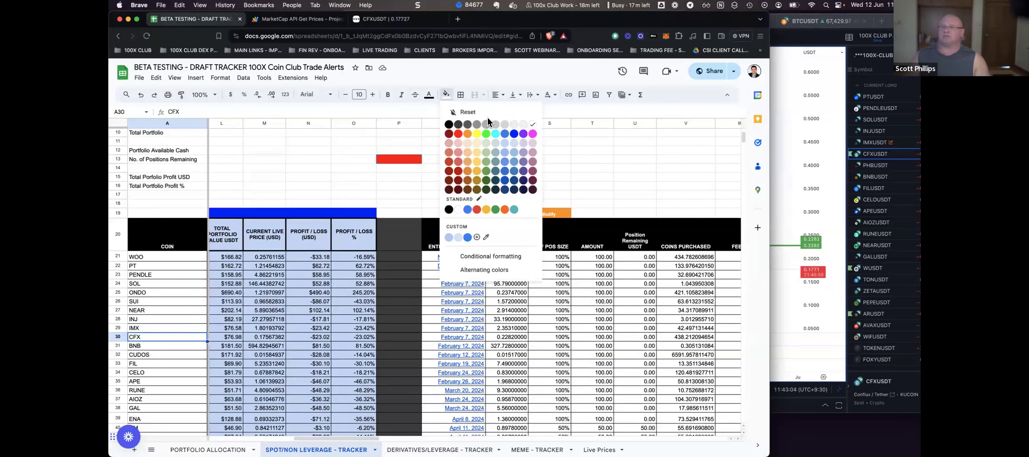
left_click(458, 134)
- Select BNB in the tracker and view the BNBUSDT chart in TradingView around its February 12 entry level
left_click(175, 345)
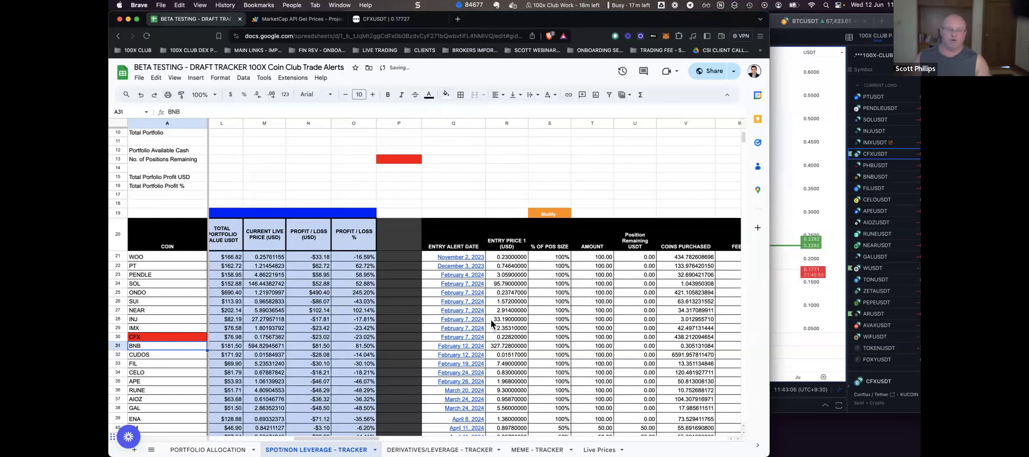
left_click(895, 166)
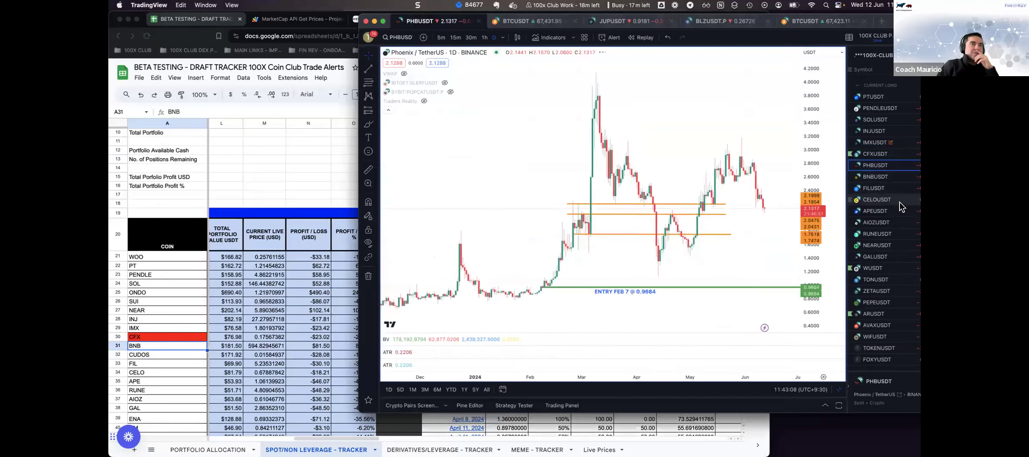
left_click(874, 177)
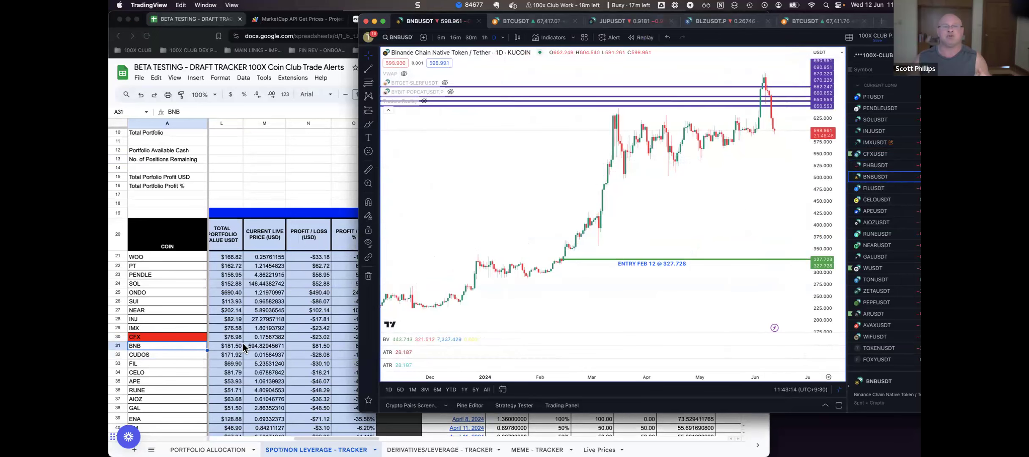
- Return to the tracker and read across the BNB row to its Profit / Loss % column
left_click(198, 347)
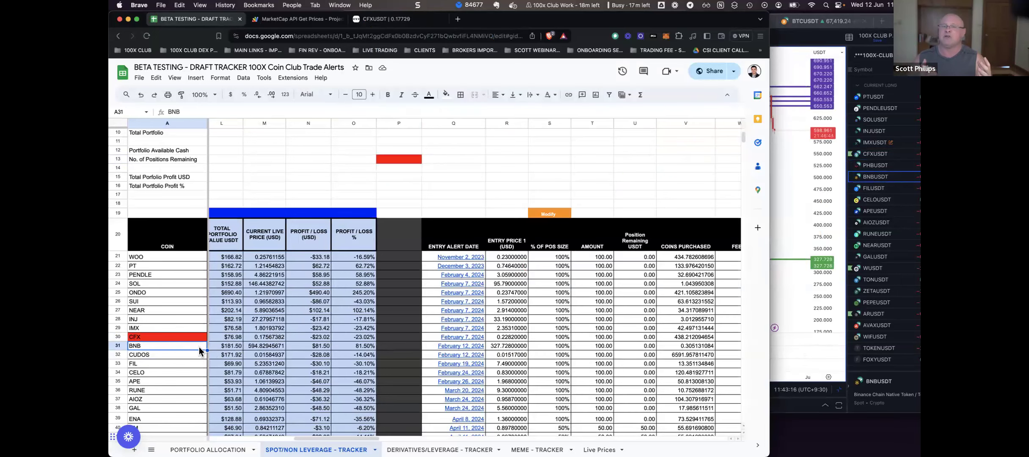
key("Right")
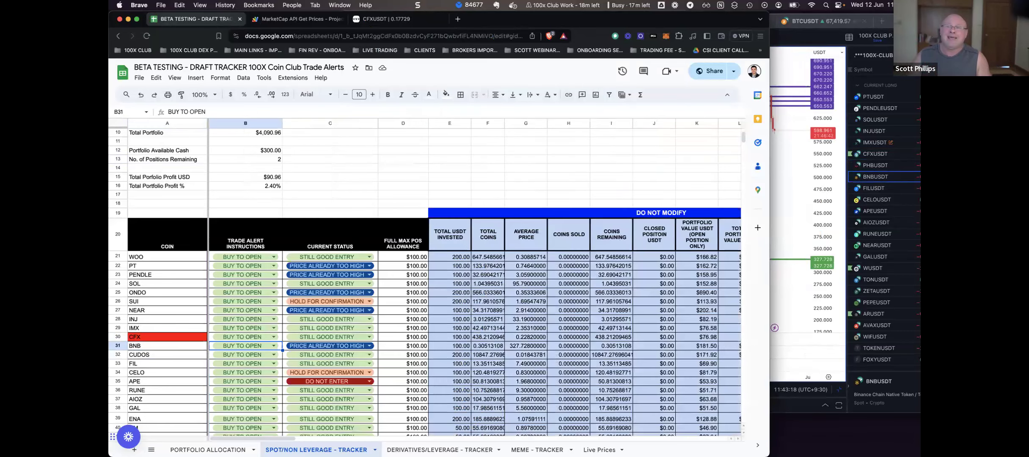
key("Right")
key("Right")
key("Right")
key("Right")
key("Right")
key("Right")
key("Right")
key("Right")
key("Right")
key("Right")
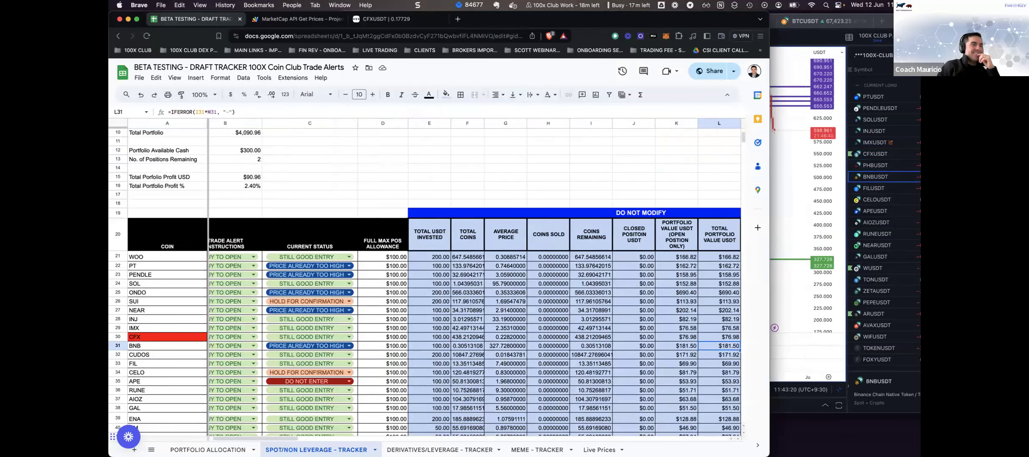
key("Right")
key("Right")
key("Right")
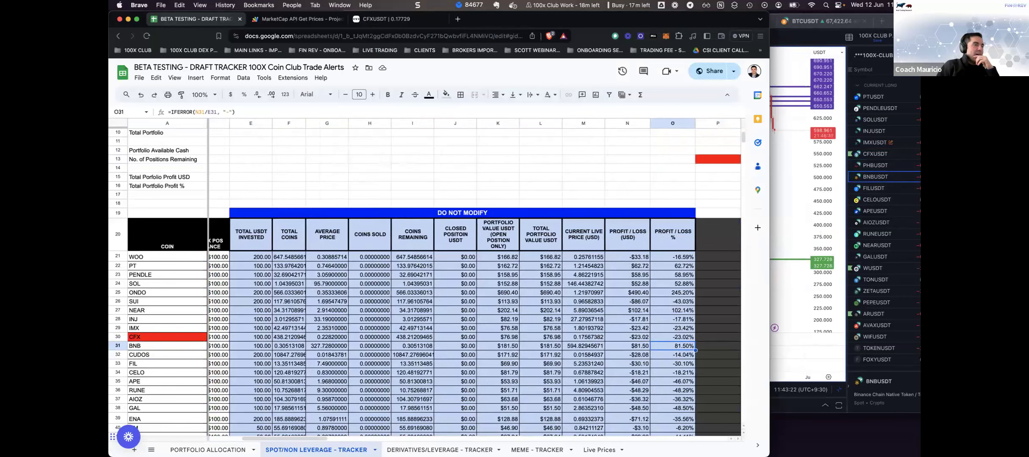
- Move on to the CUDOS position in the tracker and look through the TradingView watchlist for its chart
key("Down")
key("Left")
key("Left")
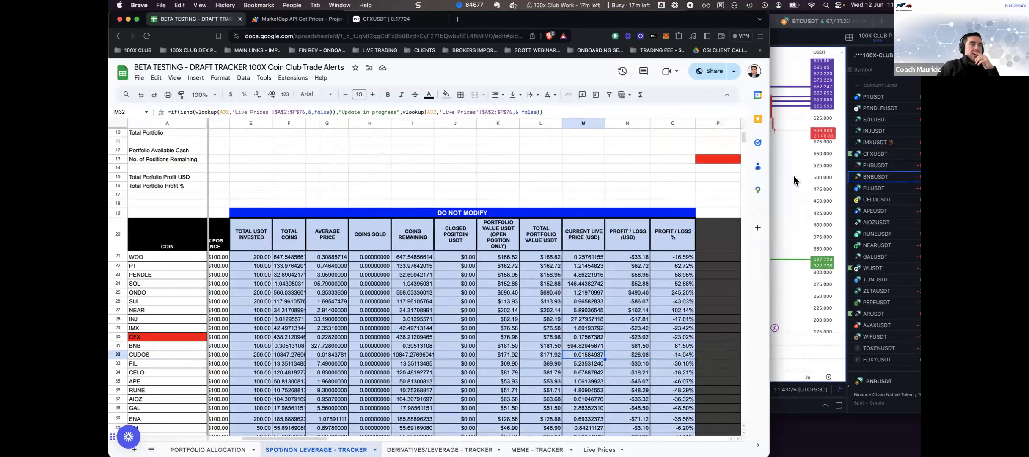
left_click(880, 213)
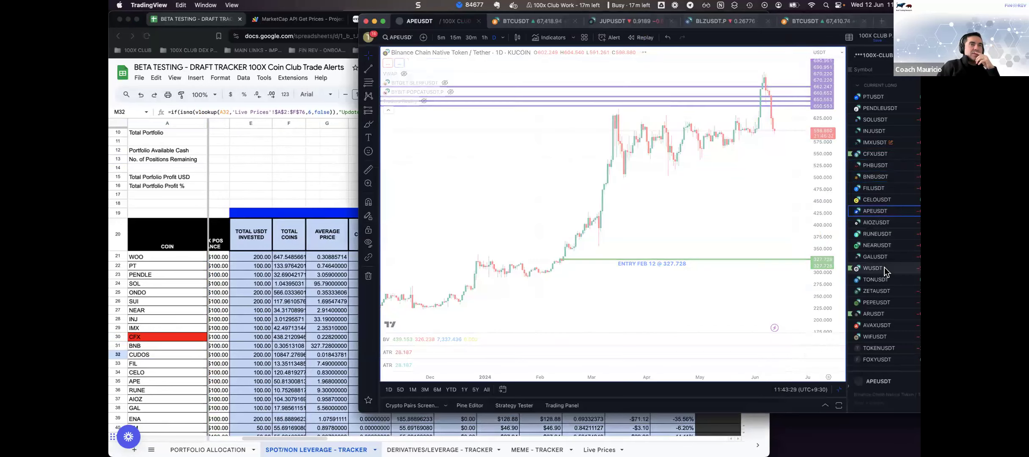
scroll(884, 269, "down", 2)
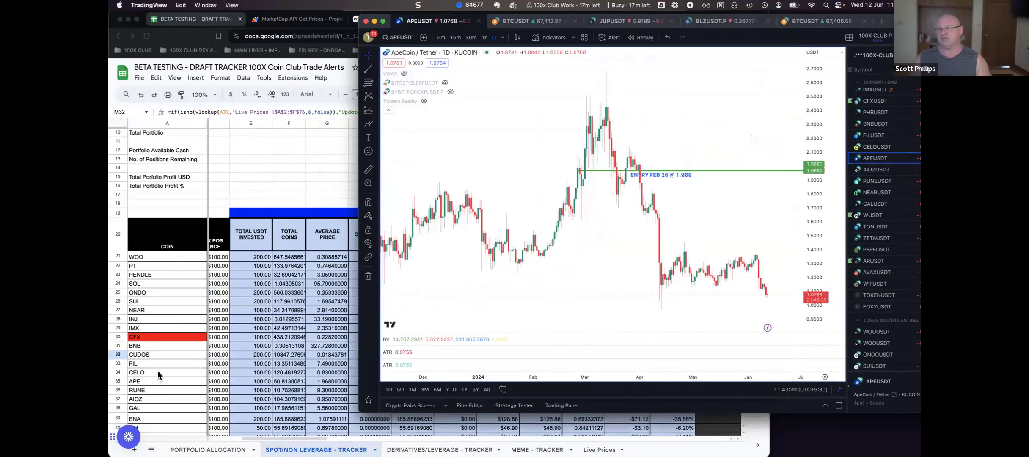
left_click(173, 357)
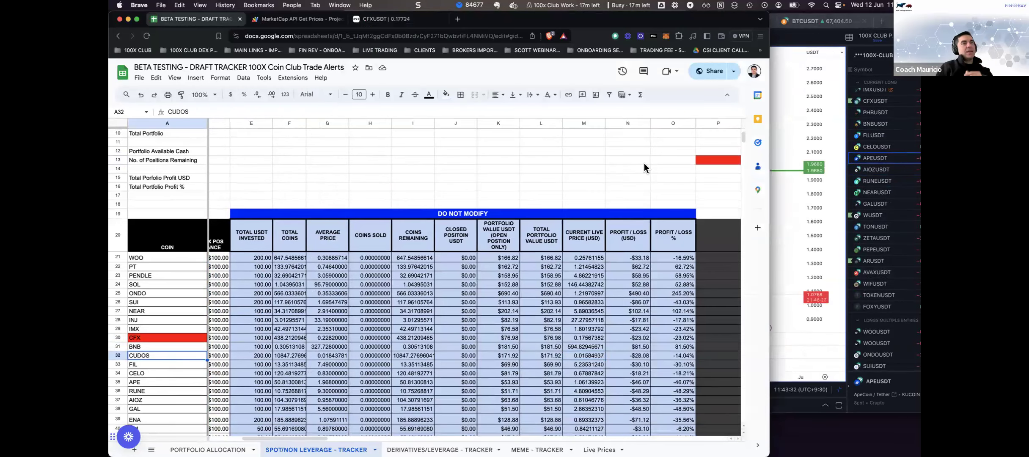
- Switch to TradingView and reopen the BNBUSDT chart to examine recent price action against the purple resistance levels
left_click(799, 175)
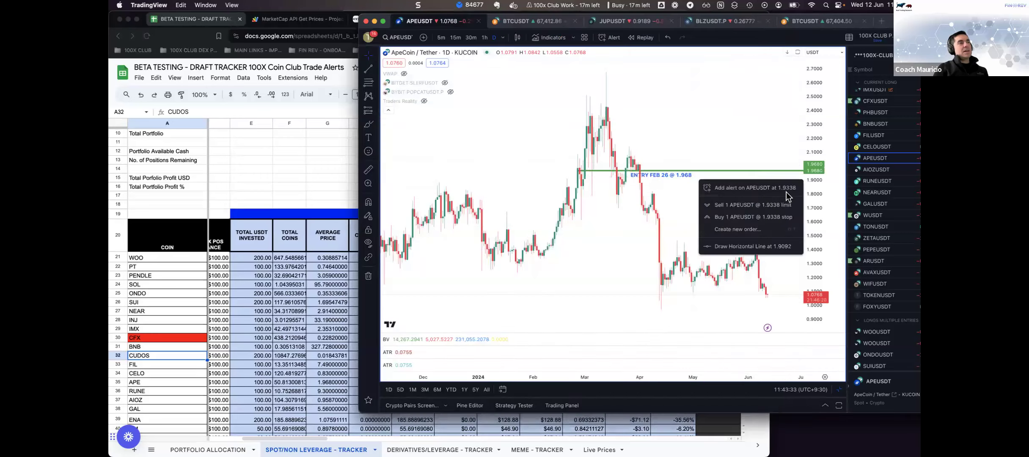
left_click(881, 127)
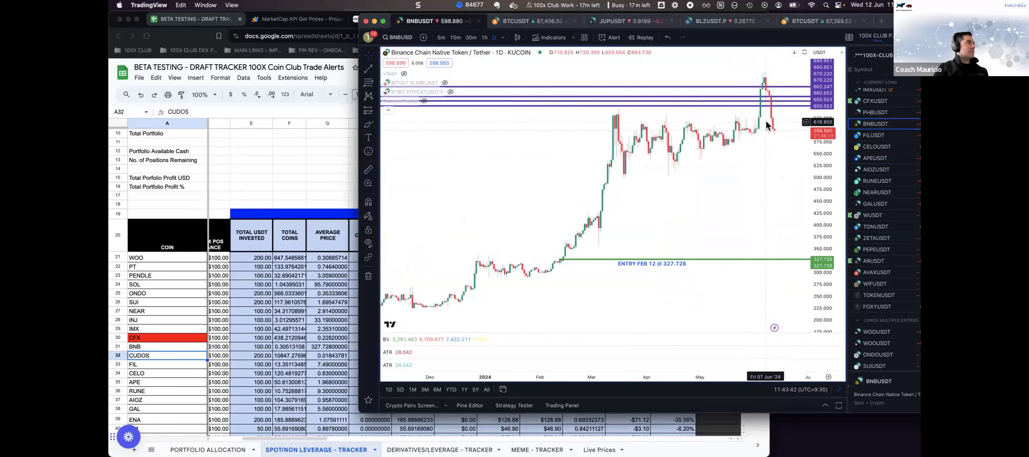
scroll(757, 139, "right", 2)
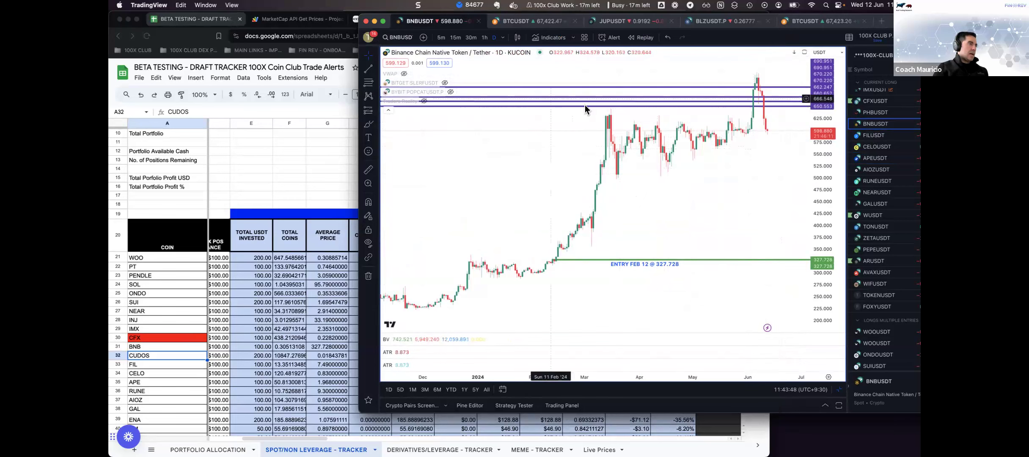
scroll(882, 199, "down", 3)
scroll(882, 206, "up", 3)
scroll(882, 209, "up", 3)
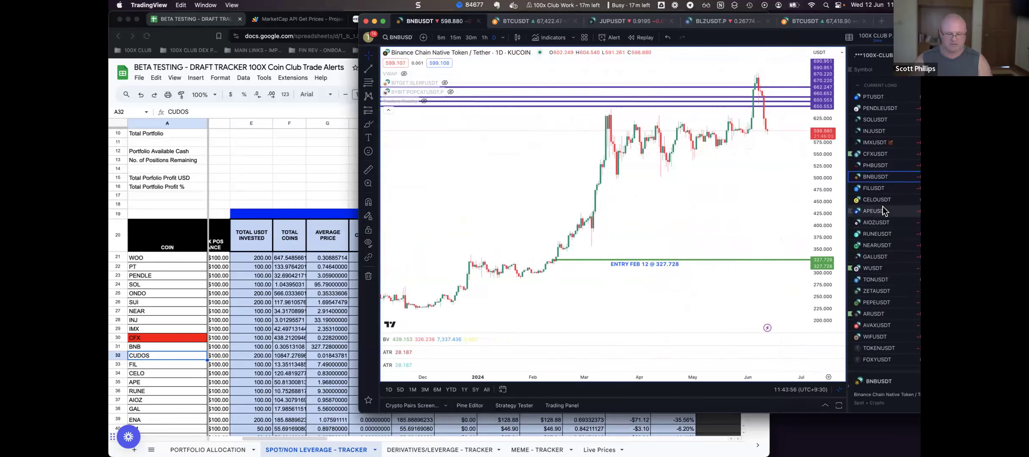
- View CUDOSUSDT from the multiple-entry longs in TradingView and compare it with the CUDOS row in the tracker
scroll(887, 246, "down", 3)
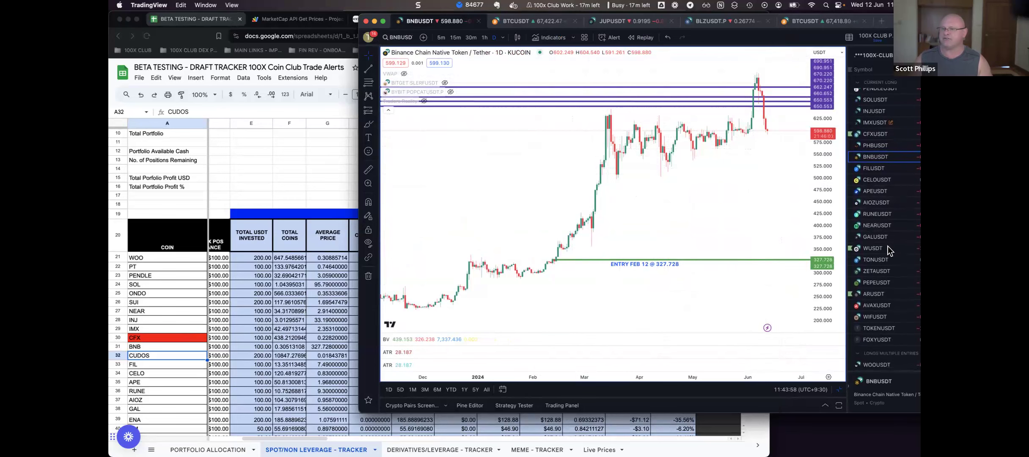
scroll(888, 246, "down", 8)
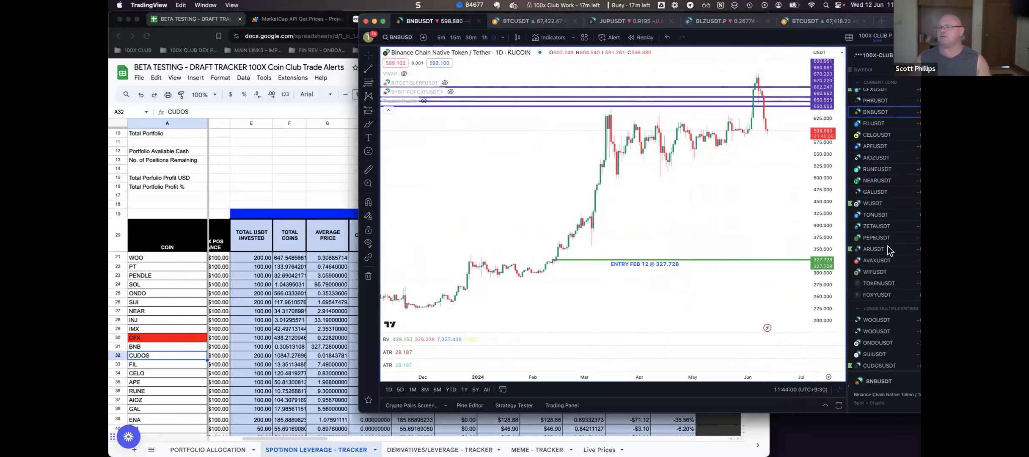
left_click(885, 265)
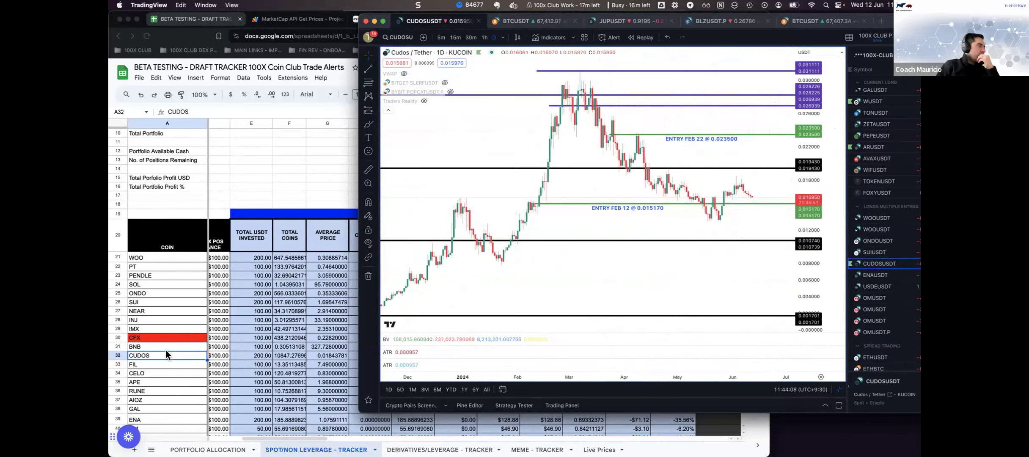
left_click(207, 357)
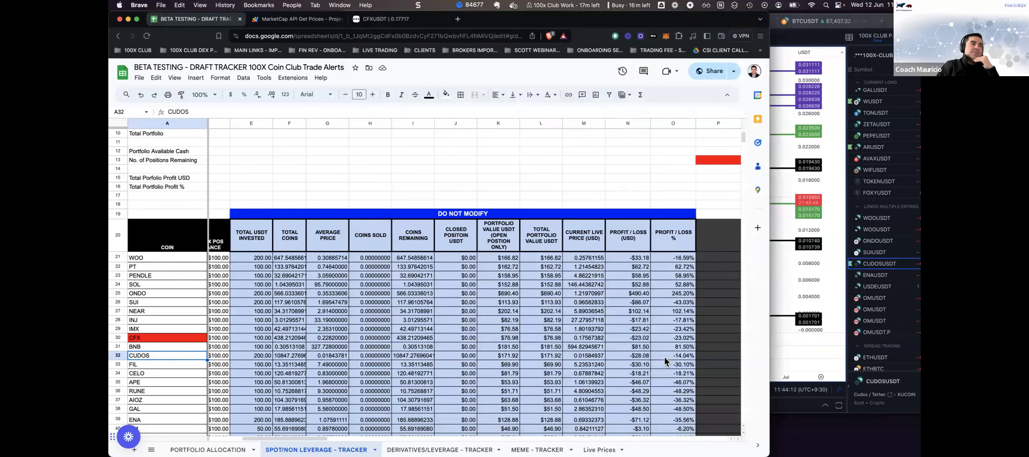
left_click(770, 186)
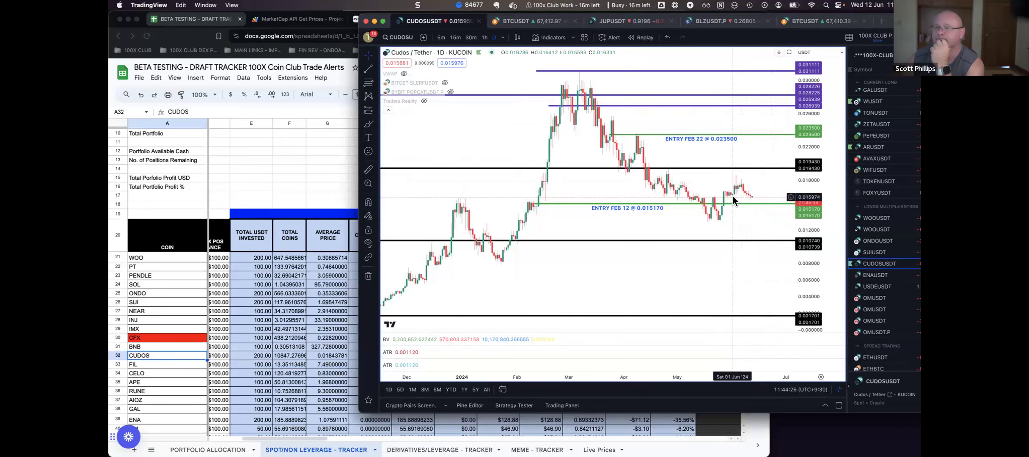
- Search Velo in the browser for the CUDOS symbol, and return through the tracker to the CUDOSUSDT chart in TradingView
left_click(323, 18)
key("ctrl+Tab")
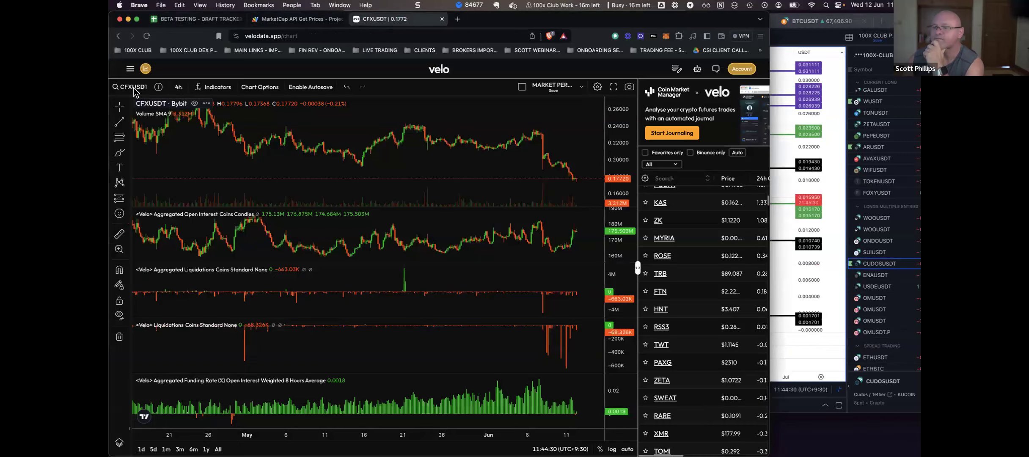
left_click(136, 91)
type("CUDOS")
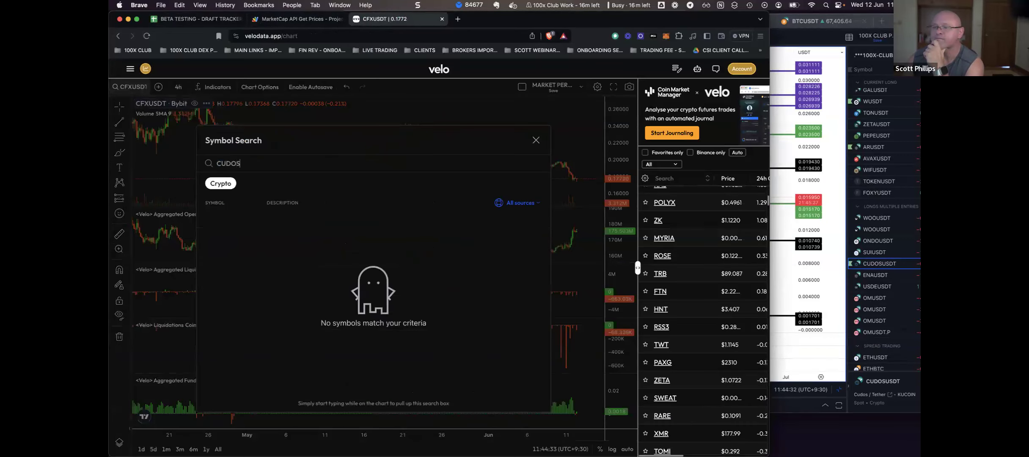
key("Return")
left_click(136, 89)
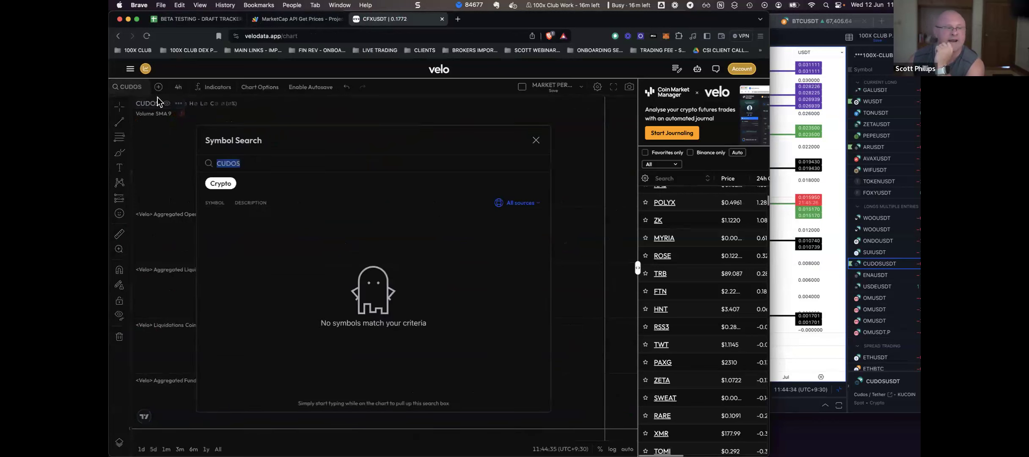
type("CUDOS")
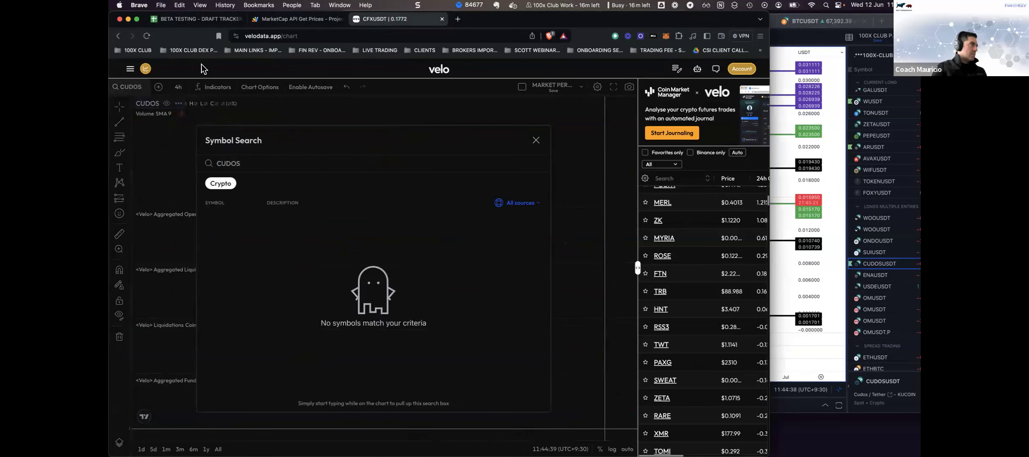
left_click(182, 27)
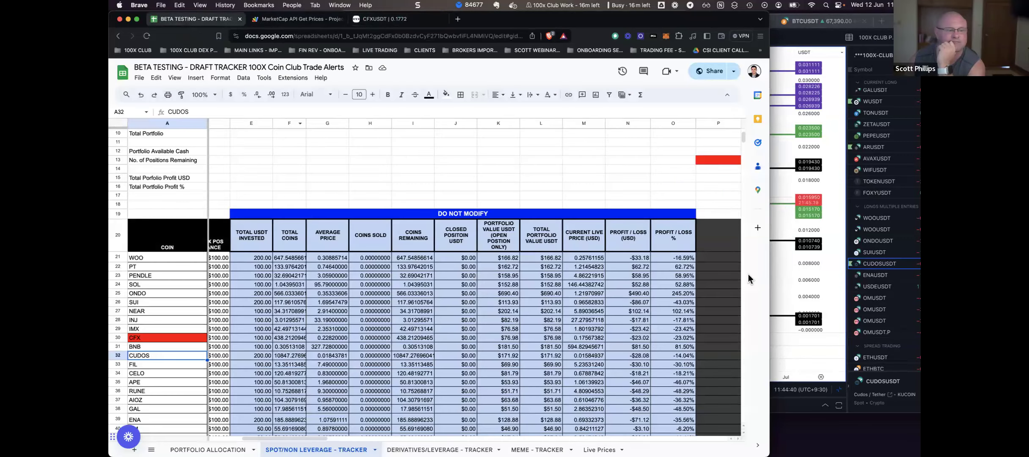
left_click(797, 258)
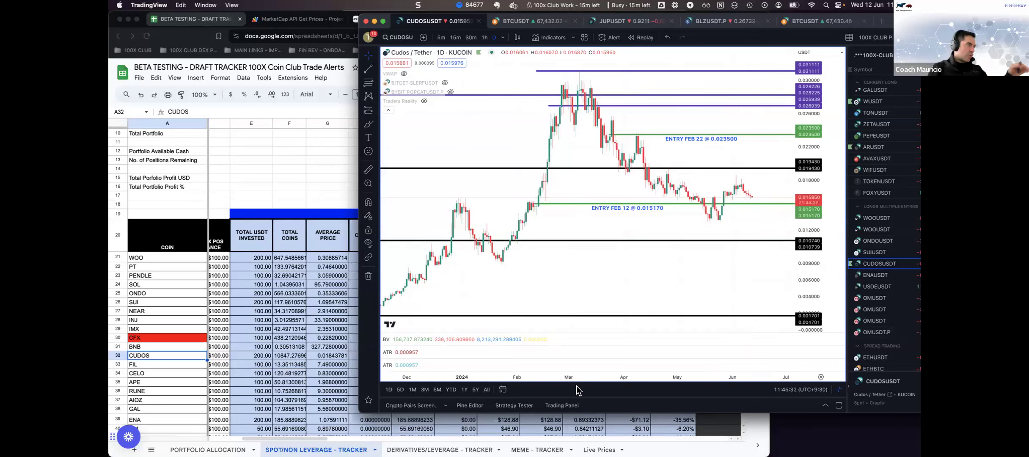
- Select FIL in the tracker and view the FILUSDT chart in TradingView around its February 19 entry level
left_click(165, 363)
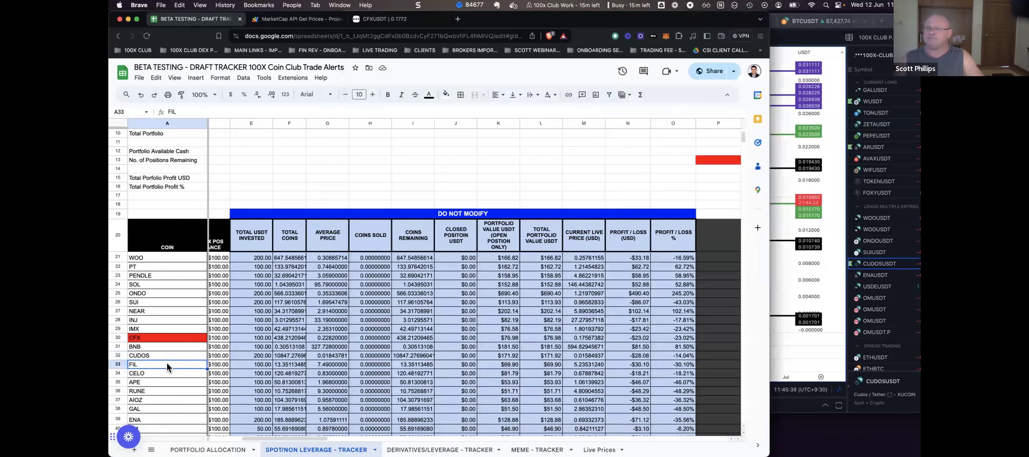
left_click(886, 242)
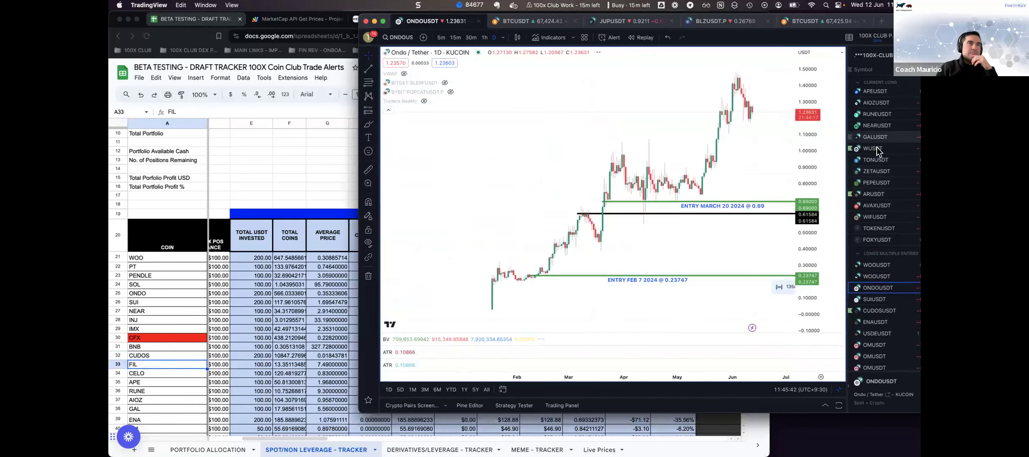
scroll(879, 212, "up", 5)
left_click(874, 189)
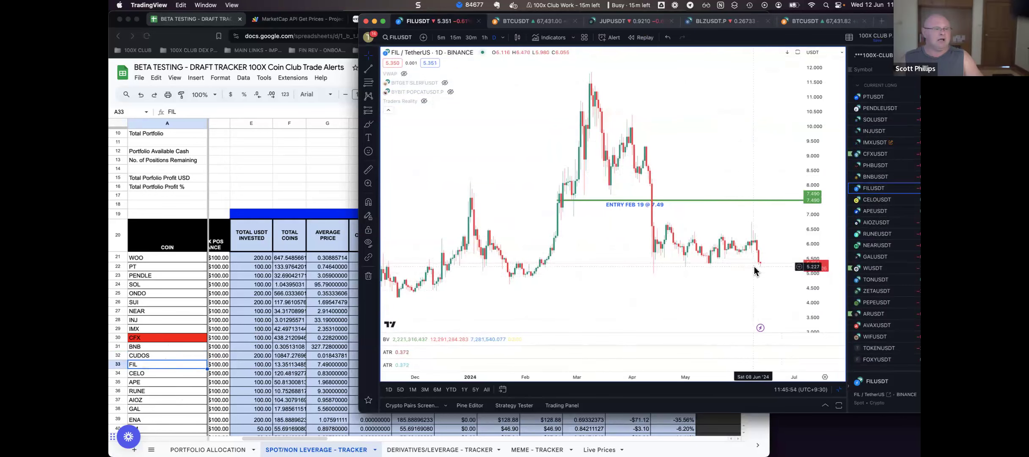
- Select CELO in the tracker and compare its row with the CELOUSDT chart in TradingView around the February 24 entry
left_click(166, 371)
left_click(166, 370)
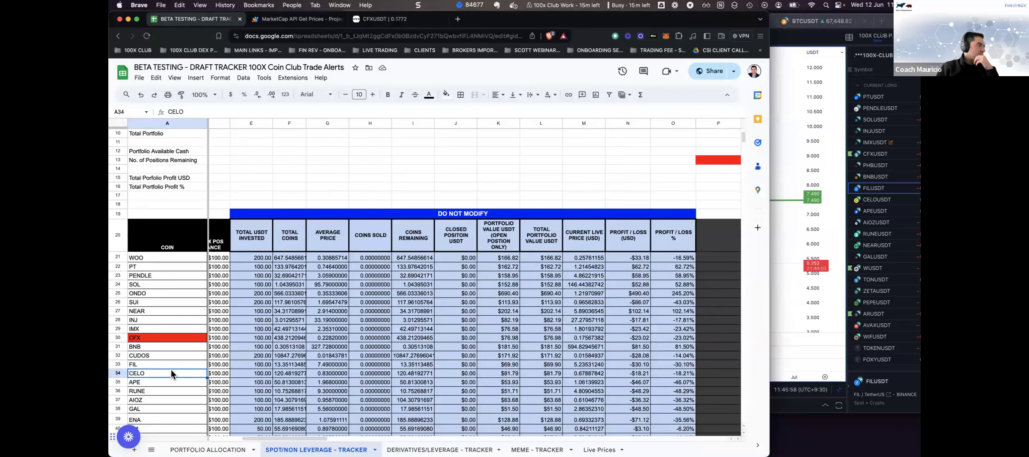
left_click(885, 202)
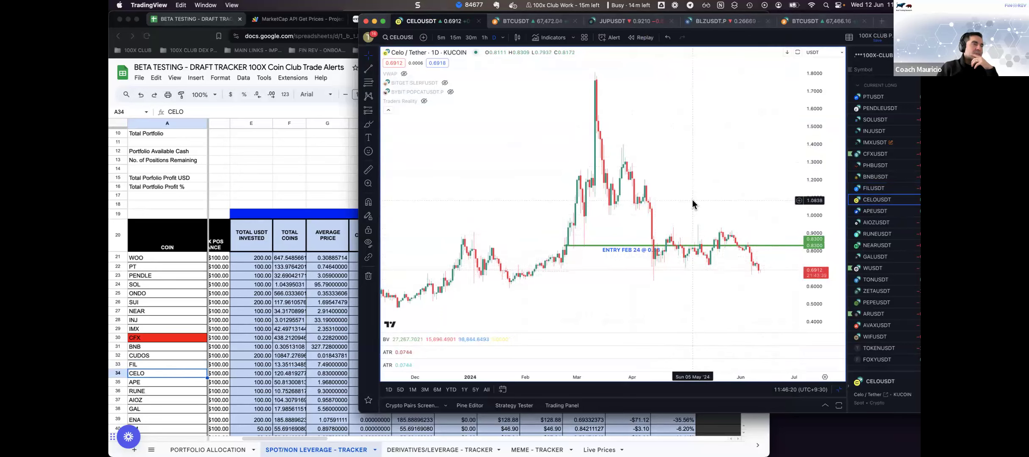
left_click(178, 375)
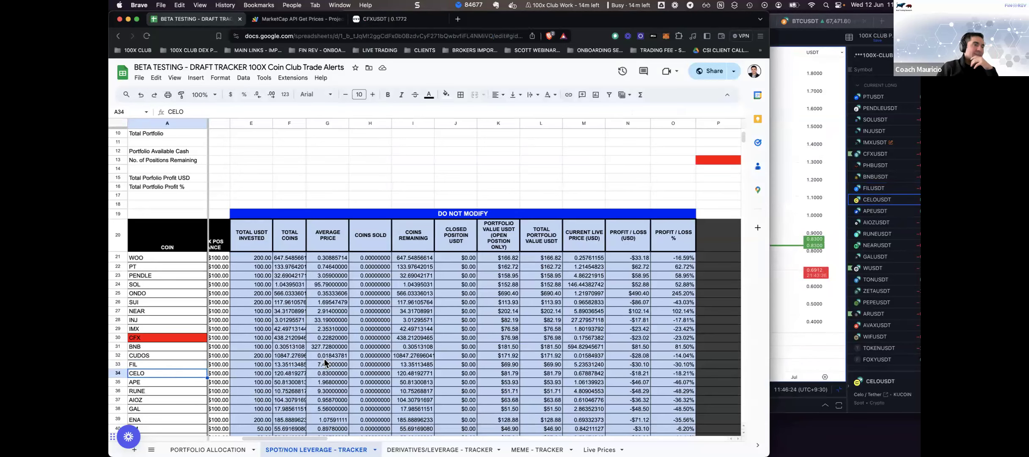
left_click(795, 205)
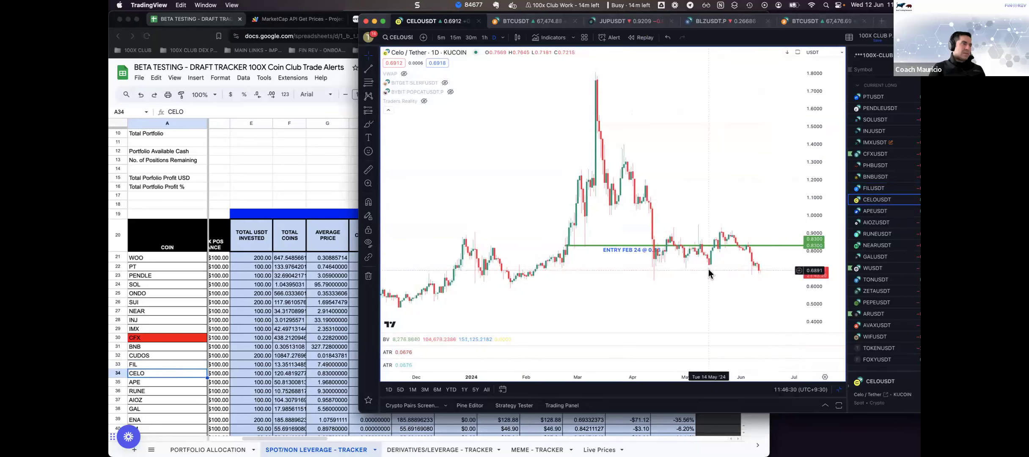
- Select APE in the tracker and view the APEUSDT chart in TradingView around its February 26 entry level
scroll(708, 269, "down", 2)
left_click(148, 381)
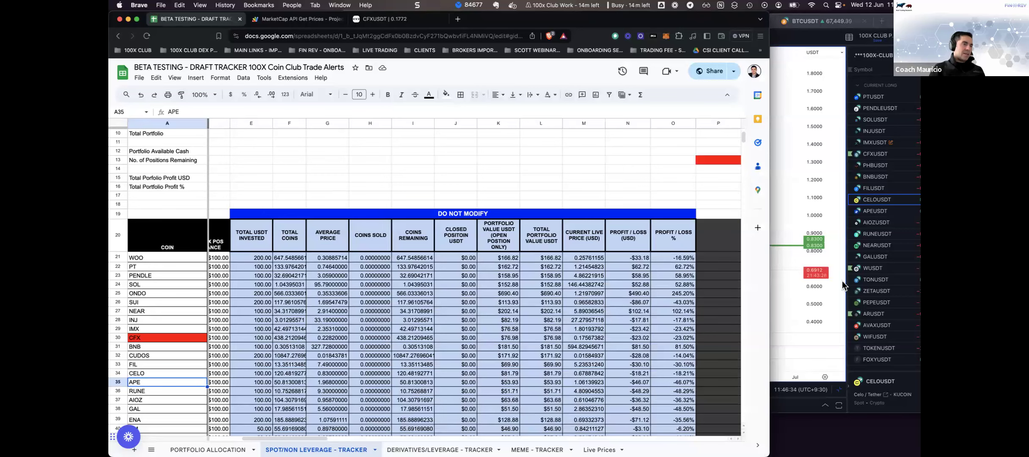
left_click(885, 212)
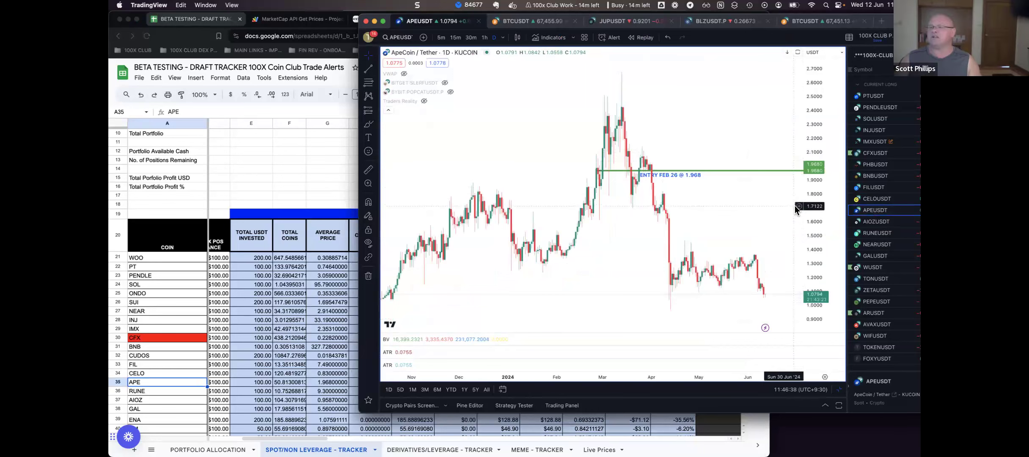
left_click_drag(818, 129, 818, 146)
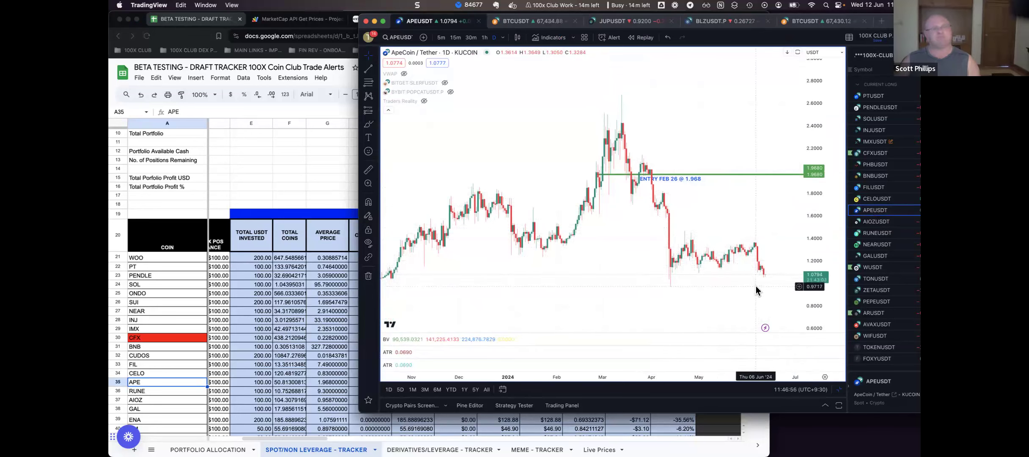
- Add a note reading "SEL 50" to the APE cell in the tracker's coin column
right_click(164, 382)
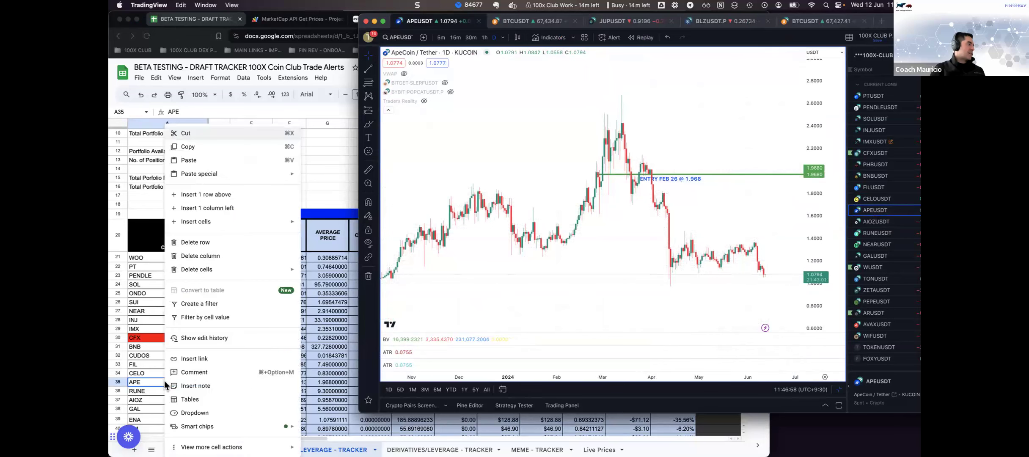
left_click(193, 382)
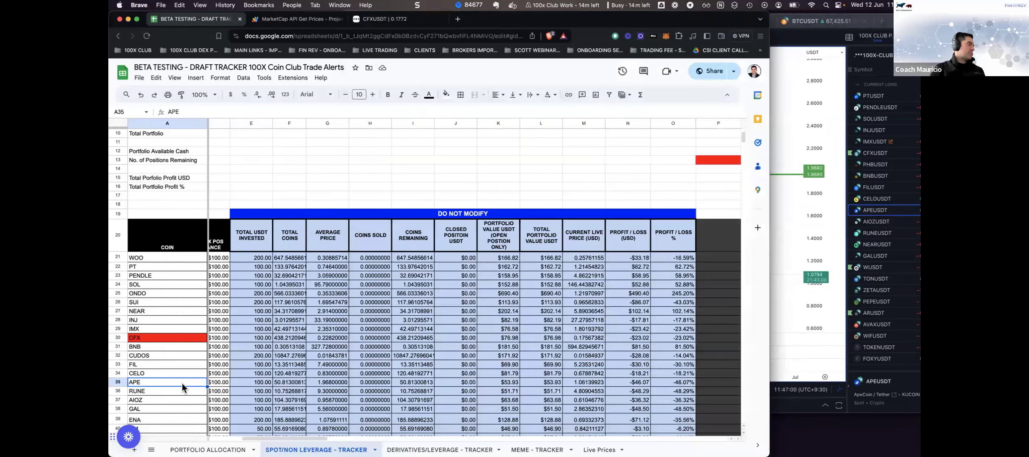
right_click(176, 383)
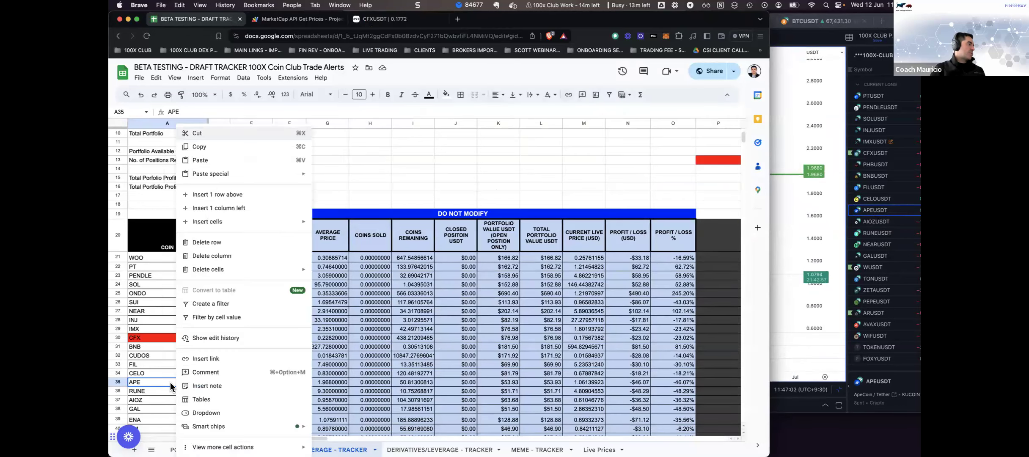
left_click(208, 386)
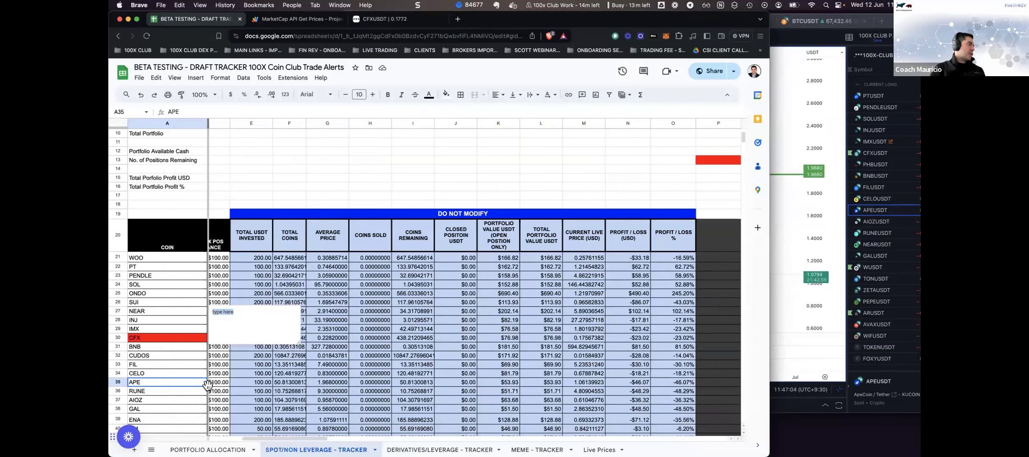
type("SEL 50")
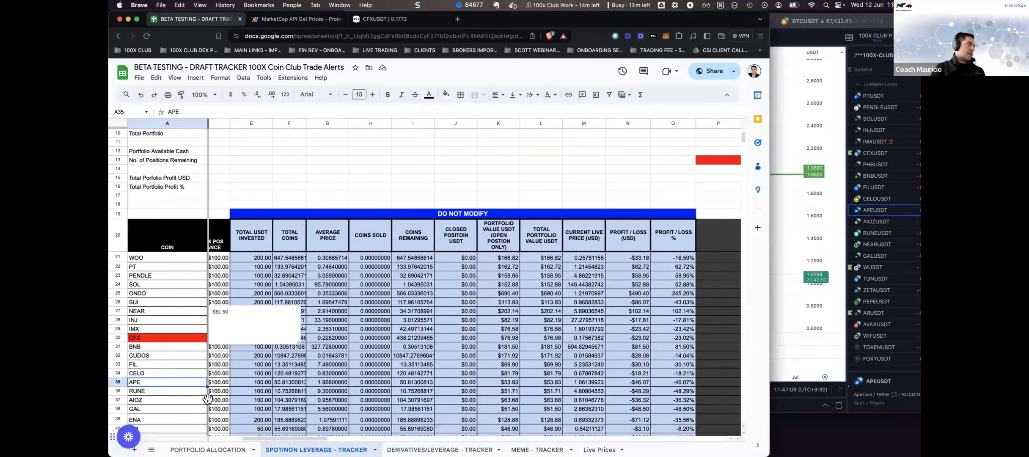
left_click(178, 399)
left_click(177, 390)
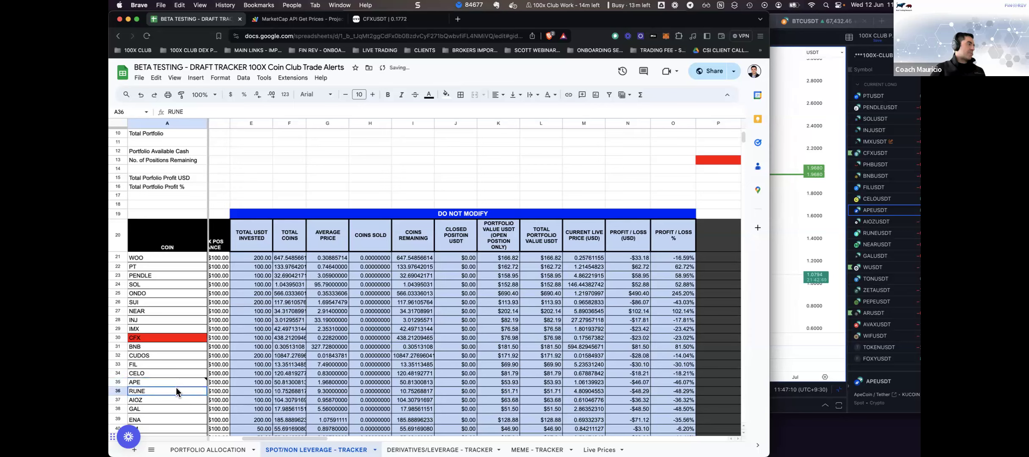
- Recheck the APE row in the tracker and return to the APEUSDT chart in TradingView
mouse_move(178, 384)
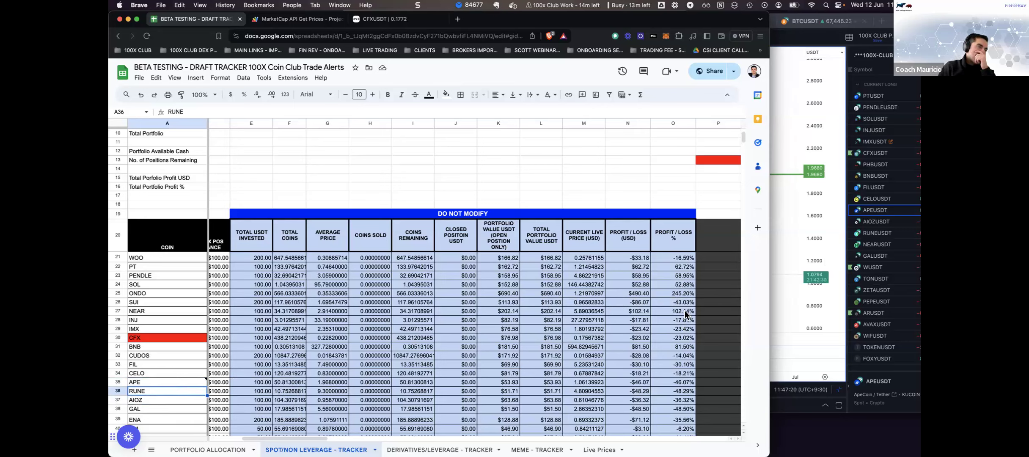
left_click(181, 398)
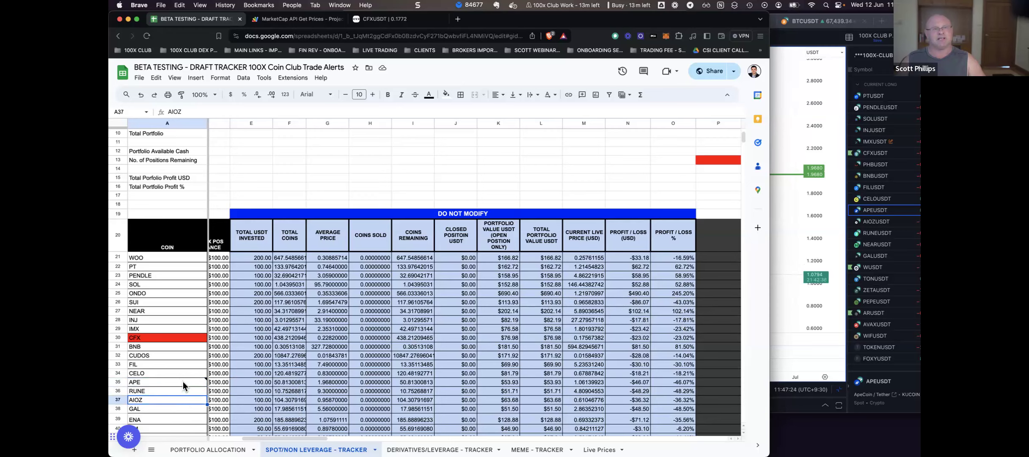
left_click(183, 384)
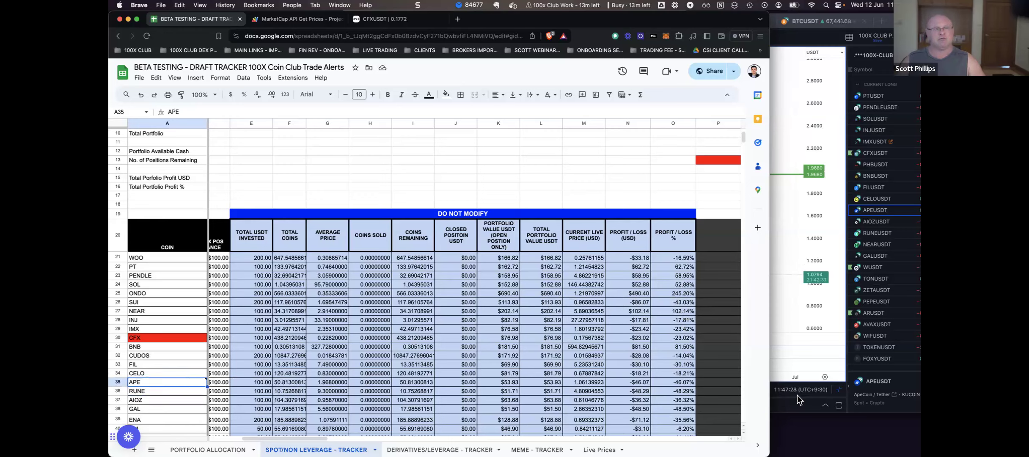
left_click(797, 213)
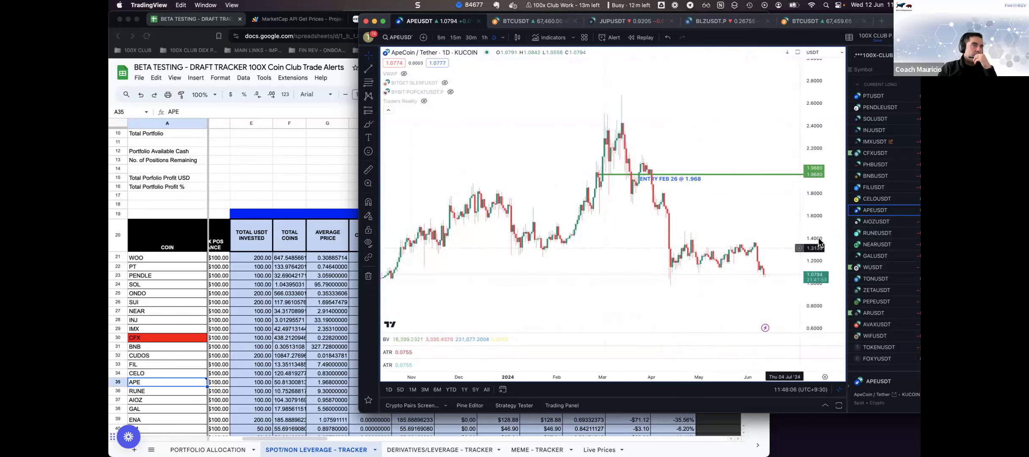
- View the RUNEUSDT chart in TradingView, examining recent price action against the March 20 entry and the orange levels
left_click(861, 234)
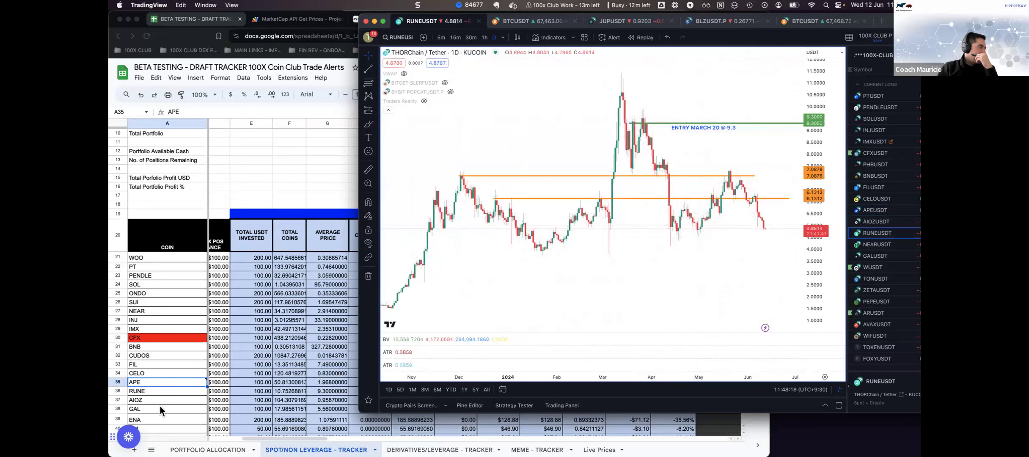
left_click(172, 385)
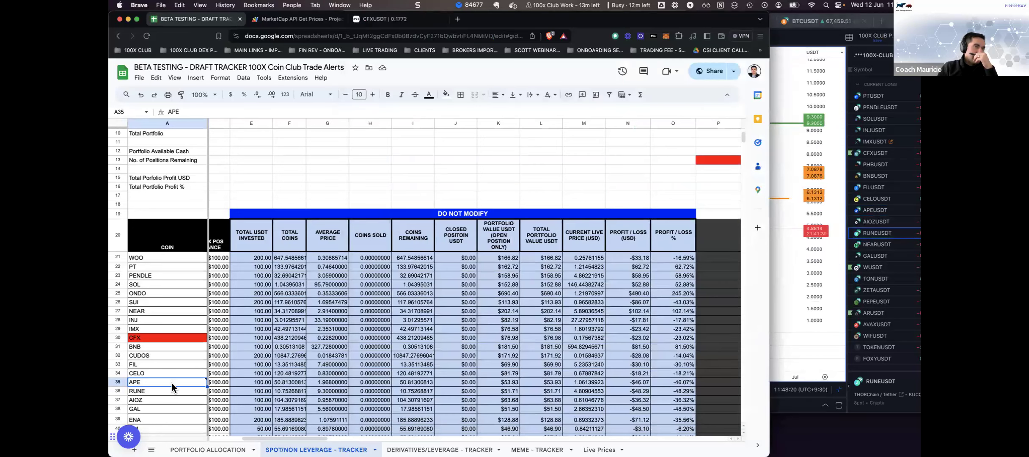
left_click(787, 289)
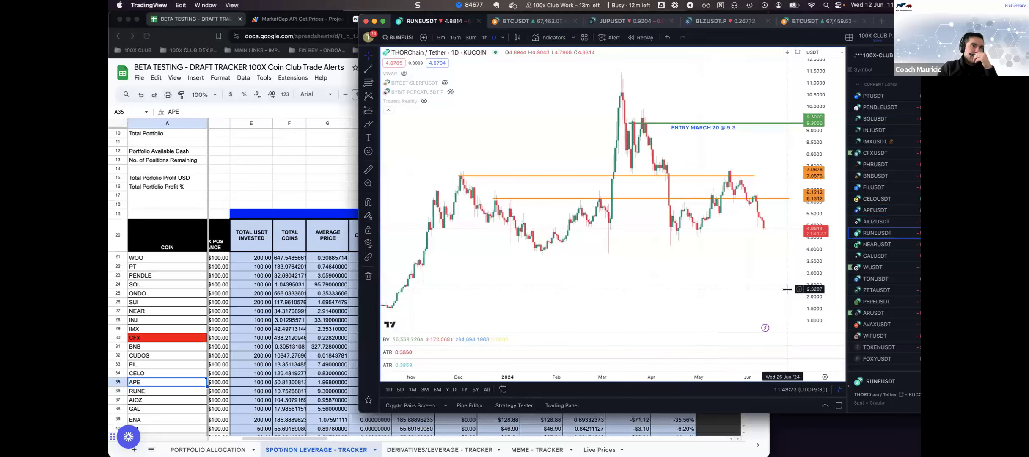
scroll(756, 283, "up", 2)
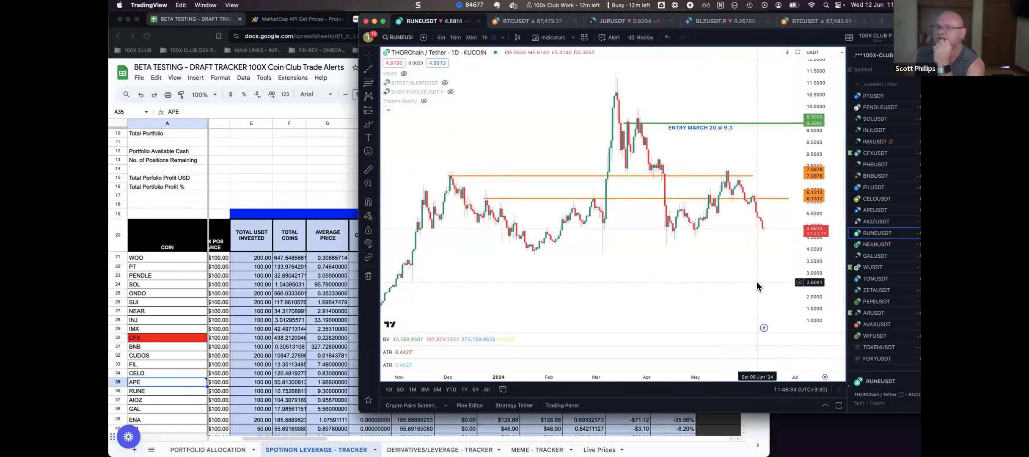
scroll(756, 282, "up", 3)
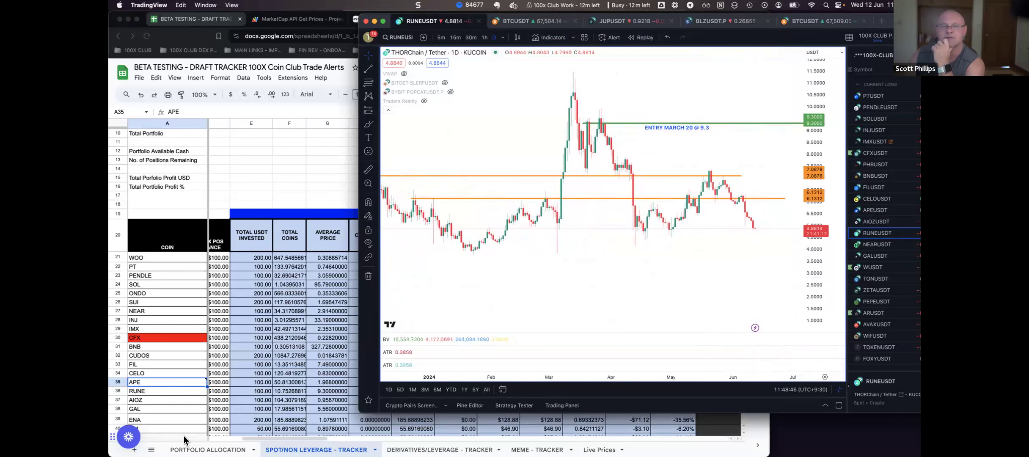
- Add a note reading "SELL HALF PROBABLY" to the RUNE cell in the tracker's coin column
left_click(154, 394)
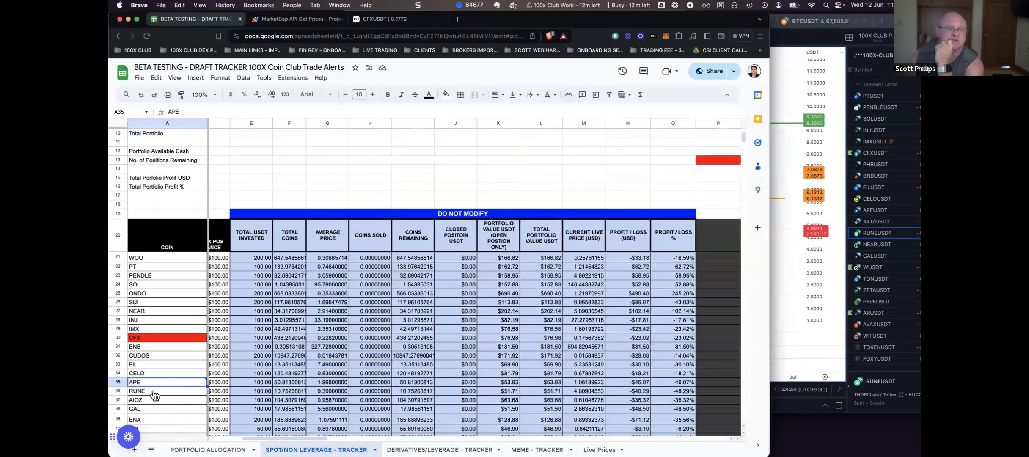
right_click(156, 391)
left_click(186, 385)
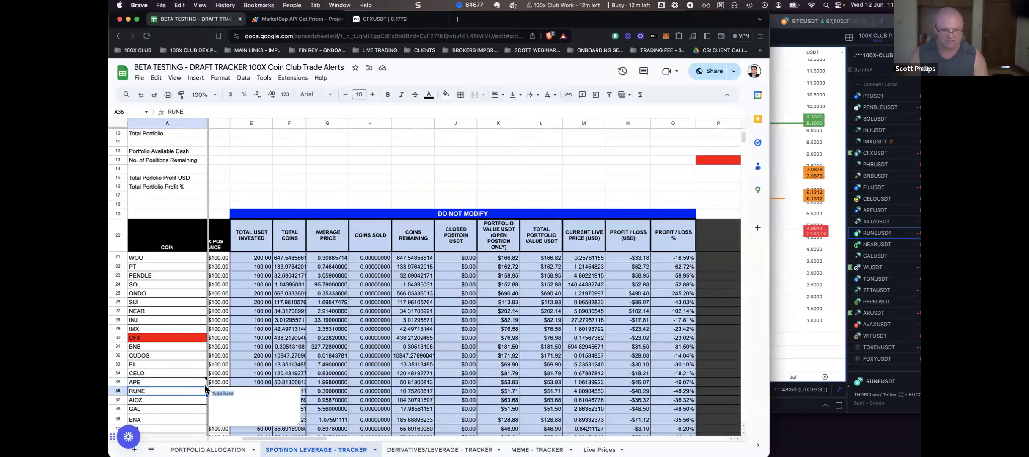
type("SELL HA")
type("LF PRO")
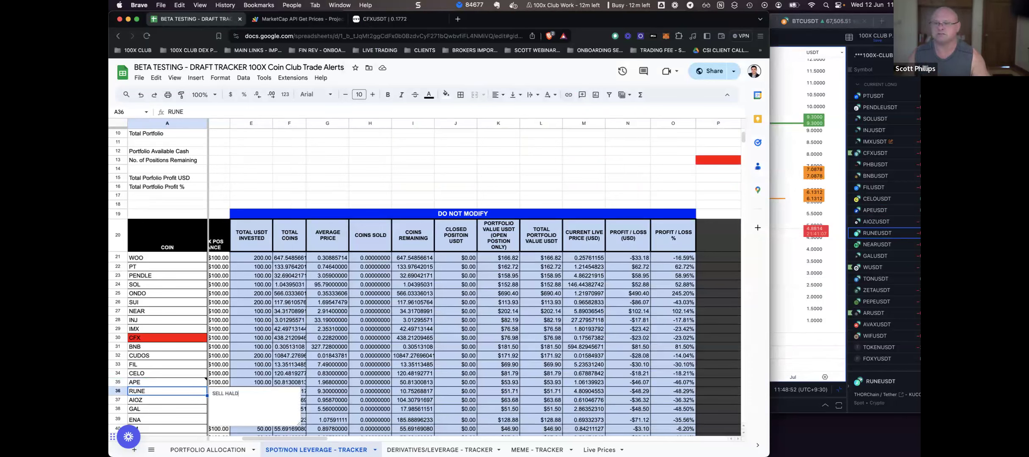
type("BABLY")
key("Return")
left_click(192, 401)
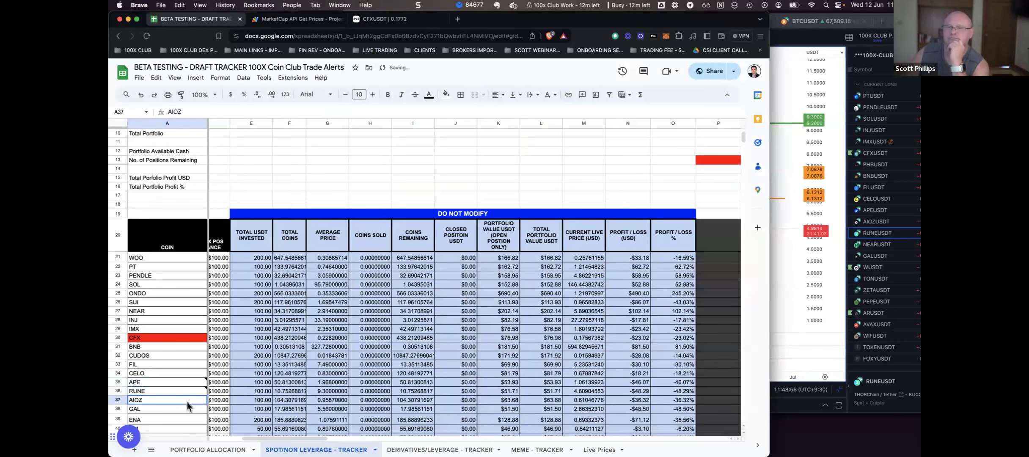
- Switch to Velo in the browser, search for the RUNE symbol, and load the Bybit RUNEUSDT chart
left_click(794, 169)
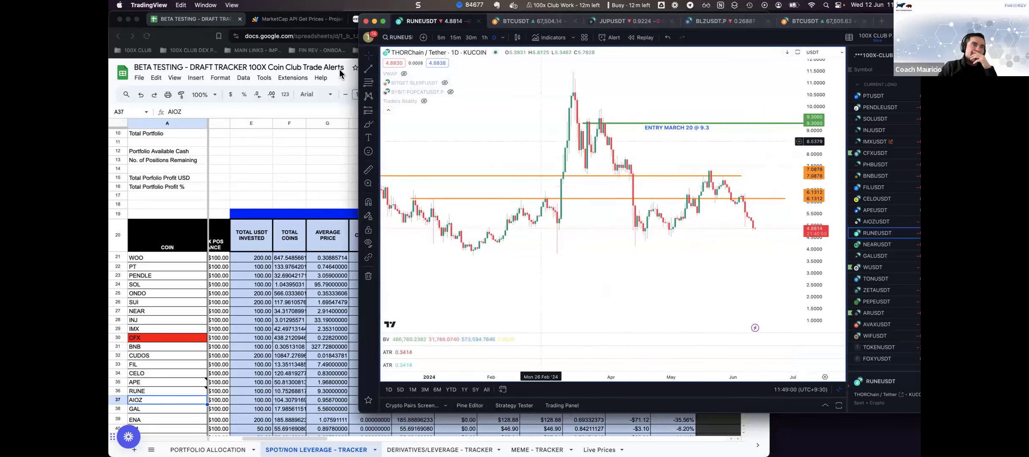
key("super+Tab")
key("super+3")
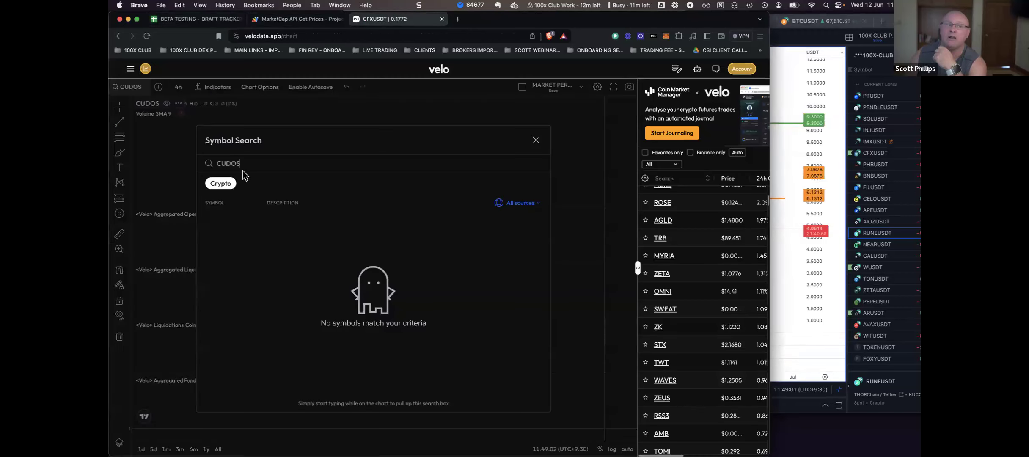
double_click(235, 164)
type("RU")
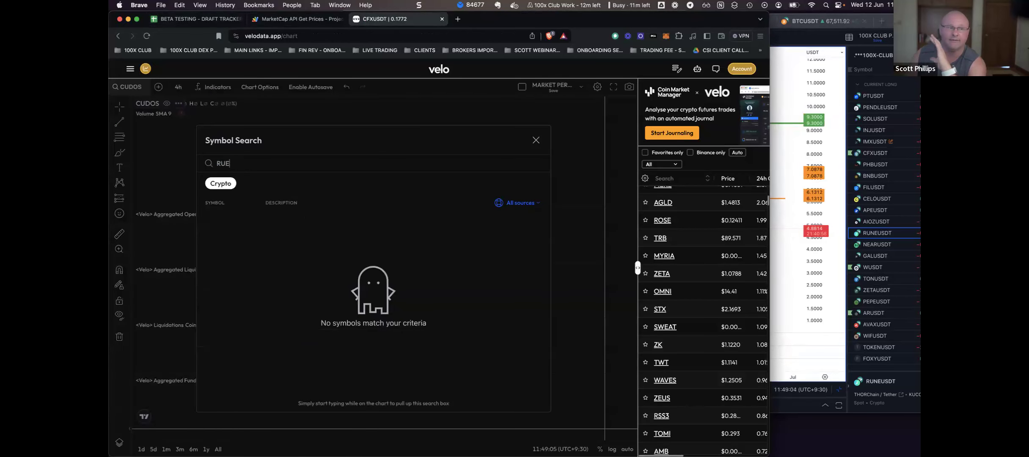
type("NE")
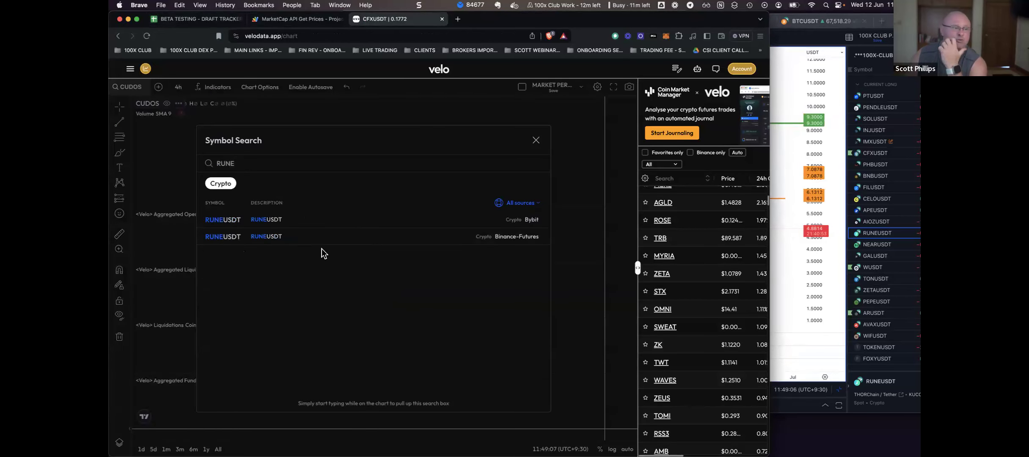
left_click(321, 225)
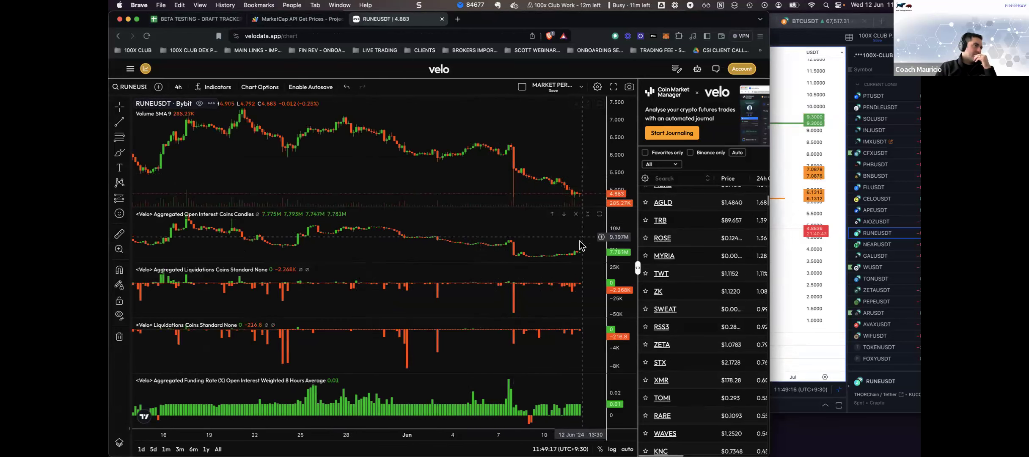
- Switch the Velo RUNEUSDT chart to the 5-minute timeframe and examine recent price, open interest, liquidations and funding
scroll(575, 246, "up", 2)
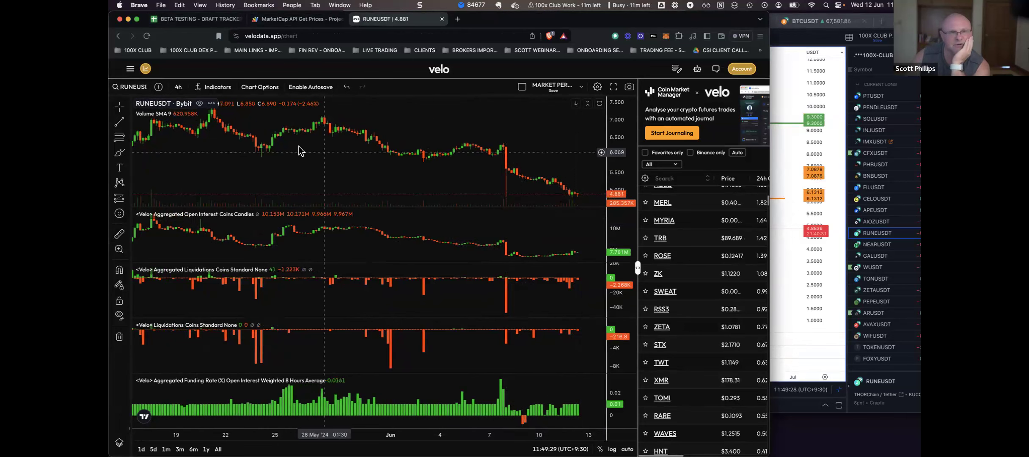
left_click(178, 87)
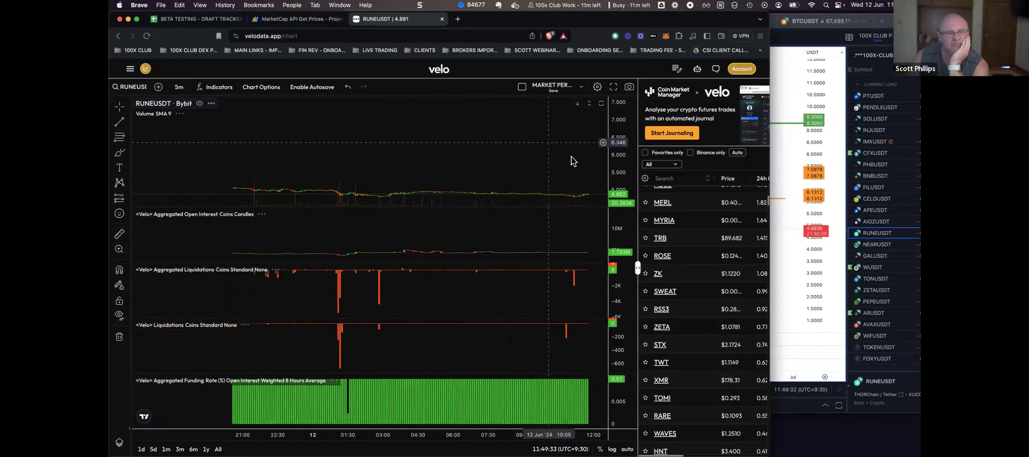
left_click_drag(613, 242, 601, 222)
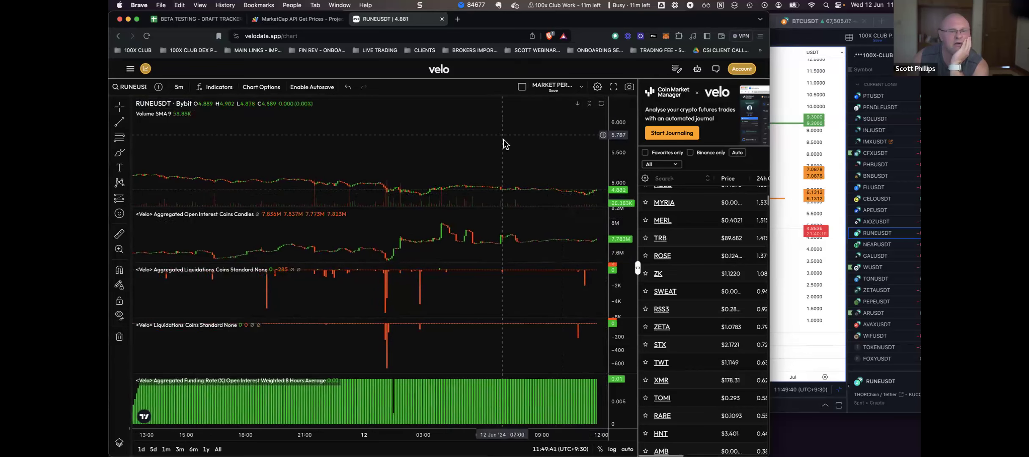
scroll(503, 144, "down", 2)
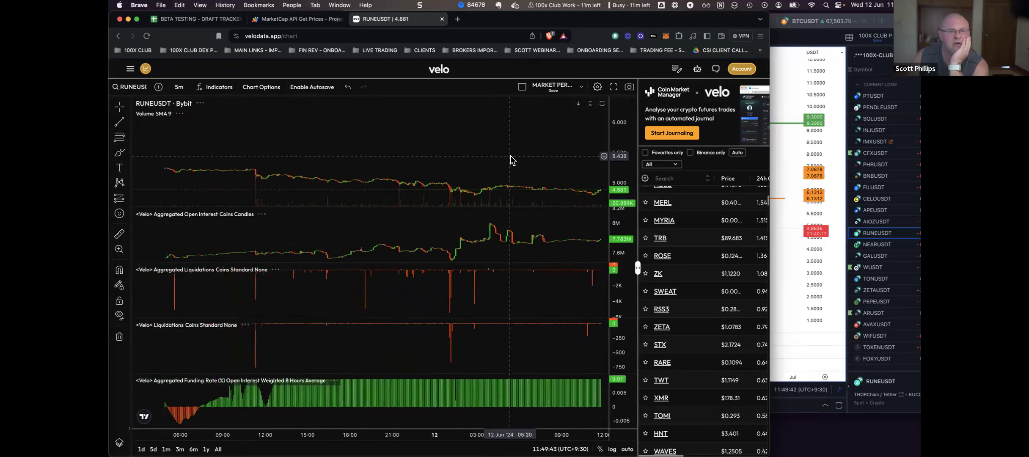
scroll(542, 160, "down", 1)
left_click_drag(541, 160, 452, 138)
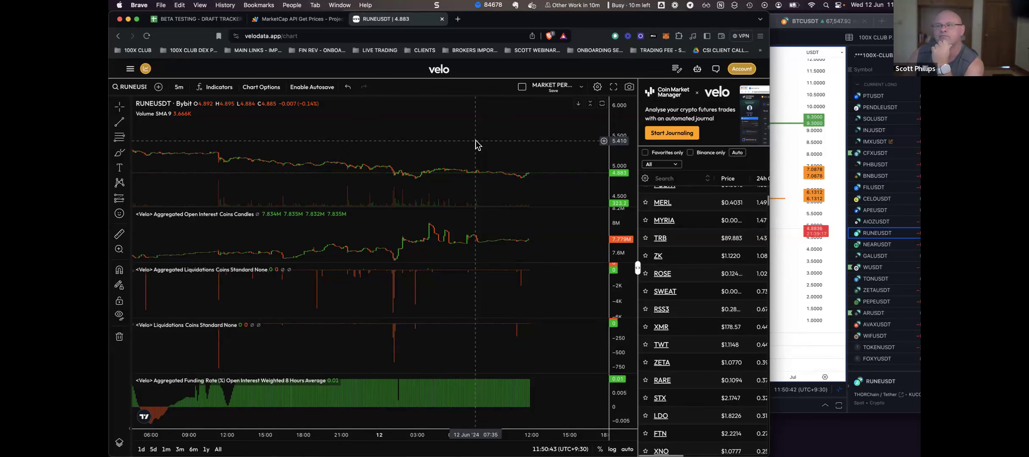
- Return to the tracker and shorten the note on the RUNE cell to "SELL HALF"
left_click(216, 19)
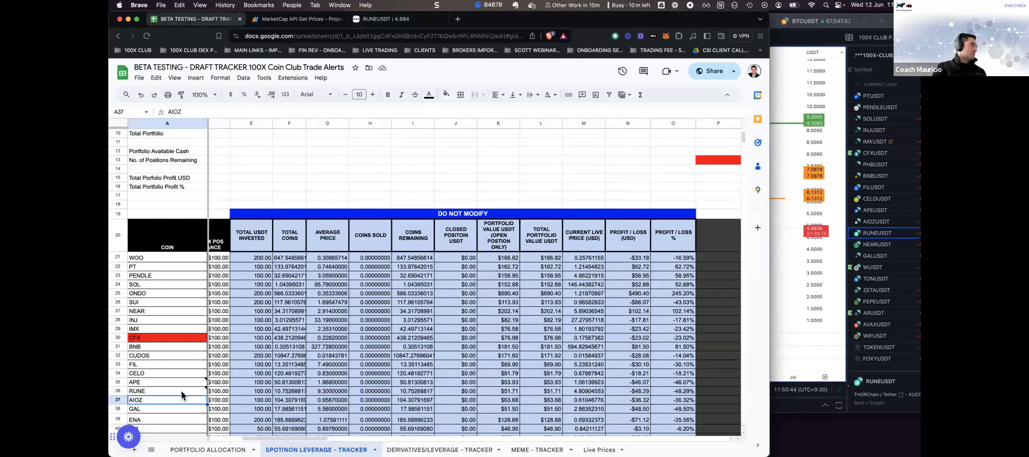
left_click(181, 390)
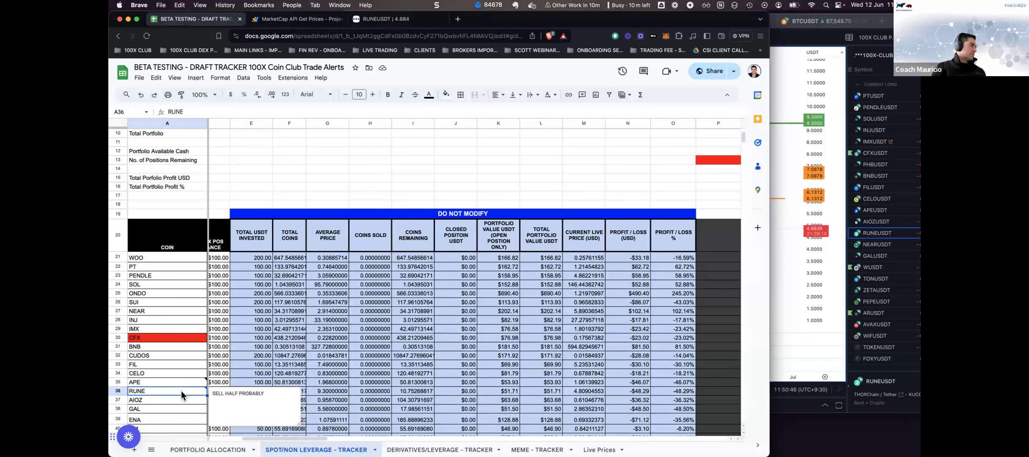
double_click(256, 391)
key("BackSpace")
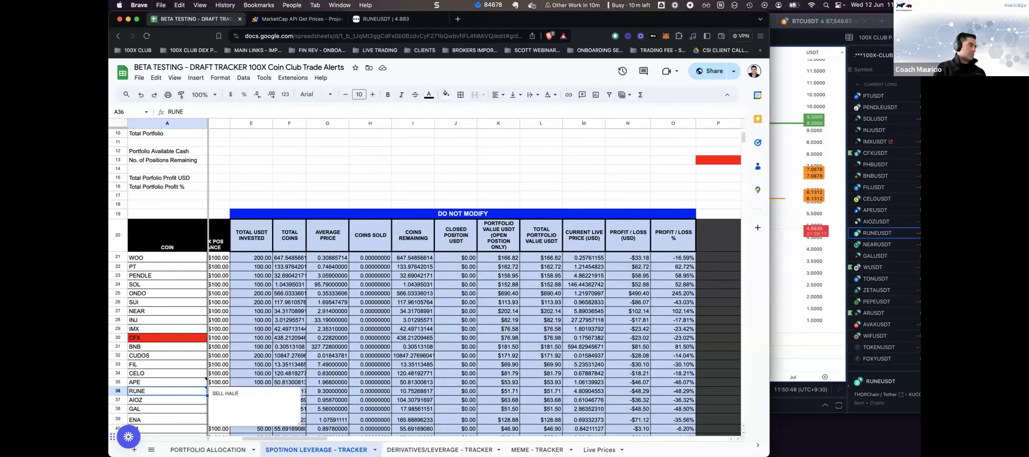
- Select the AIOZ cell in the tracker, then switch to TradingView and examine the AIOZUSDT daily chart
left_click(181, 397)
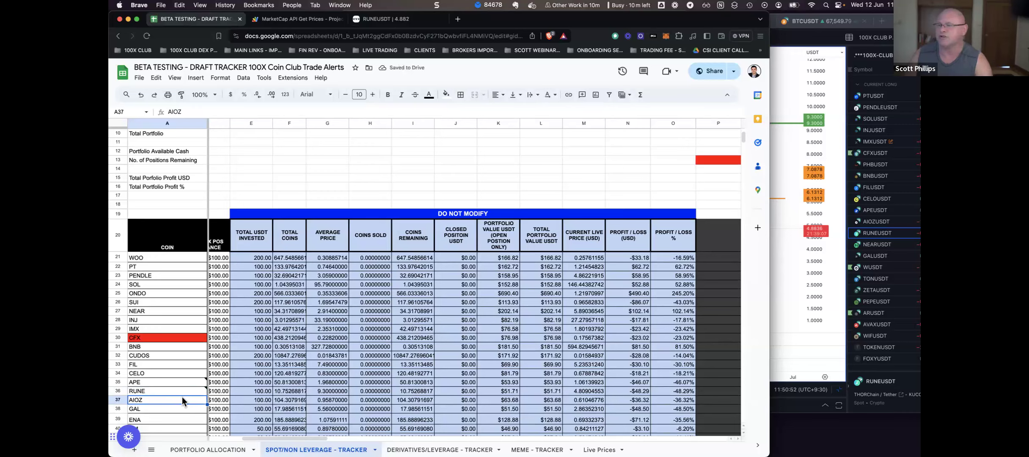
left_click(902, 189)
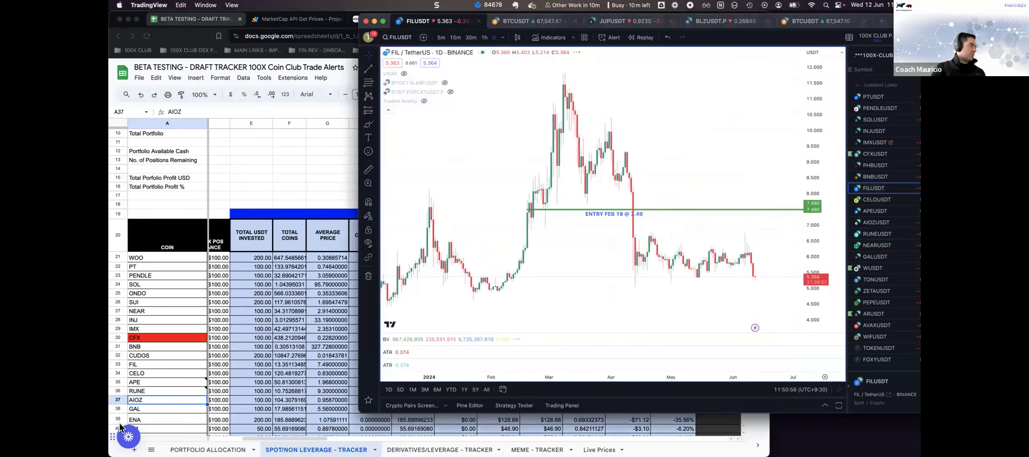
left_click(284, 401)
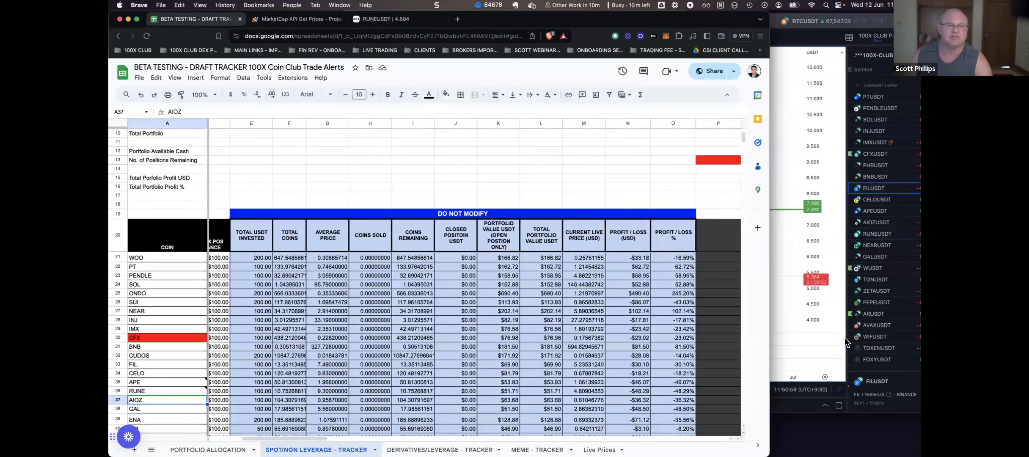
left_click(863, 255)
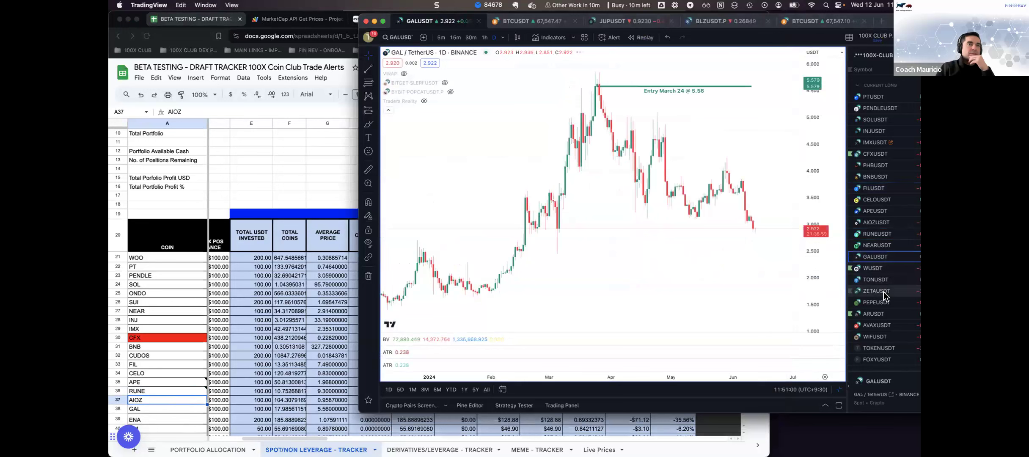
scroll(883, 290, "down", 4)
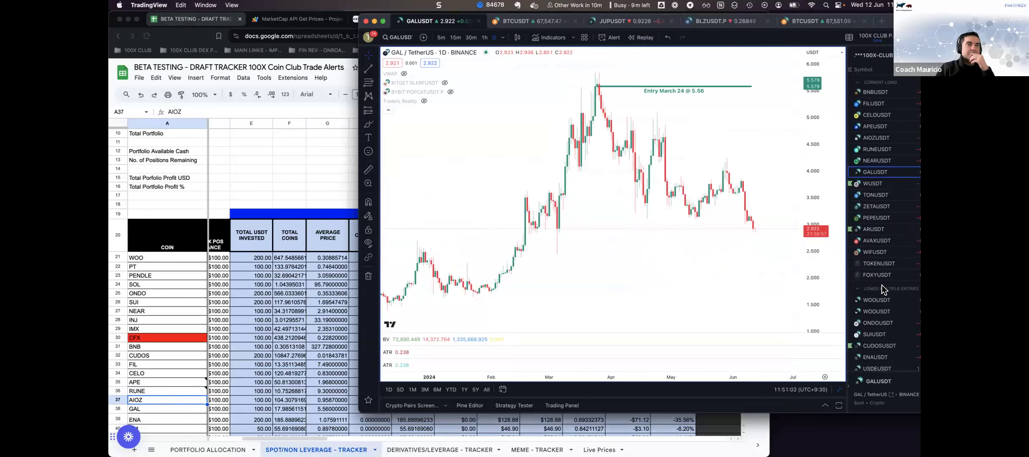
scroll(882, 288, "up", 4)
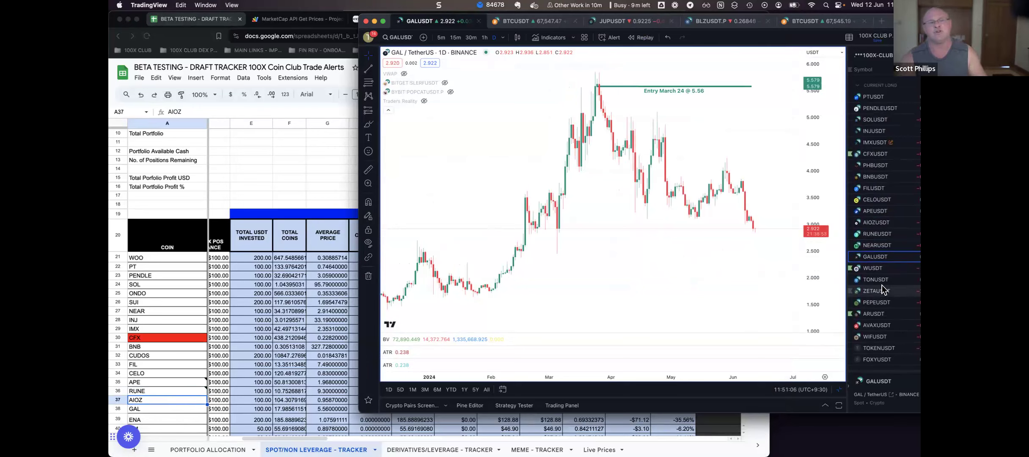
left_click(876, 222)
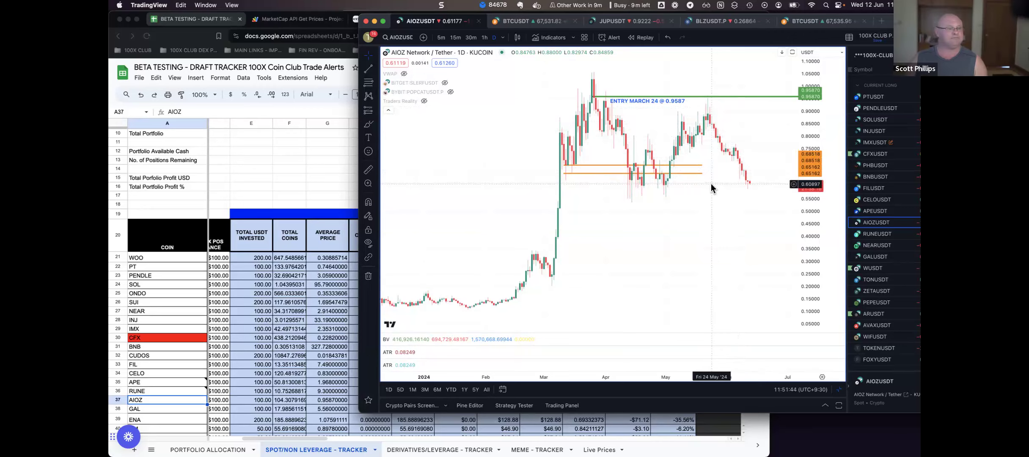
- Select the GAL cell in the tracker, then examine the GALUSDT daily chart in TradingView
left_click(159, 408)
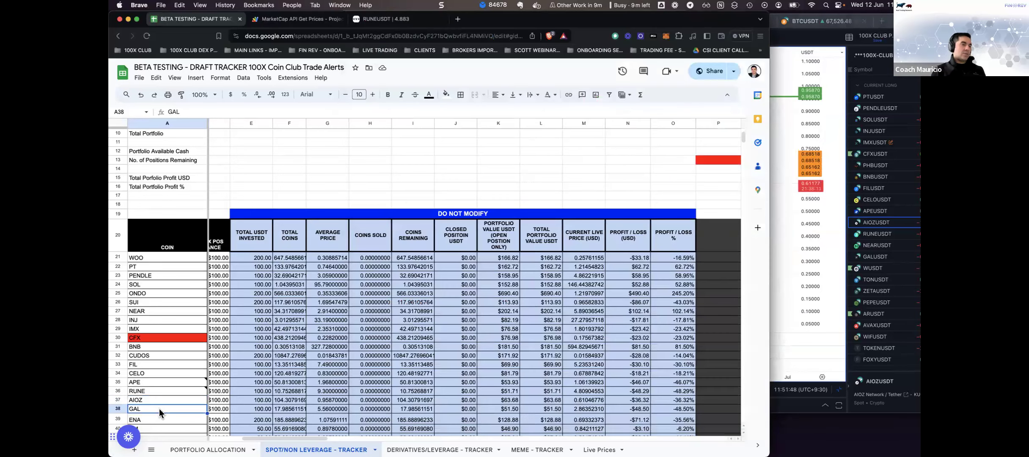
left_click(875, 253)
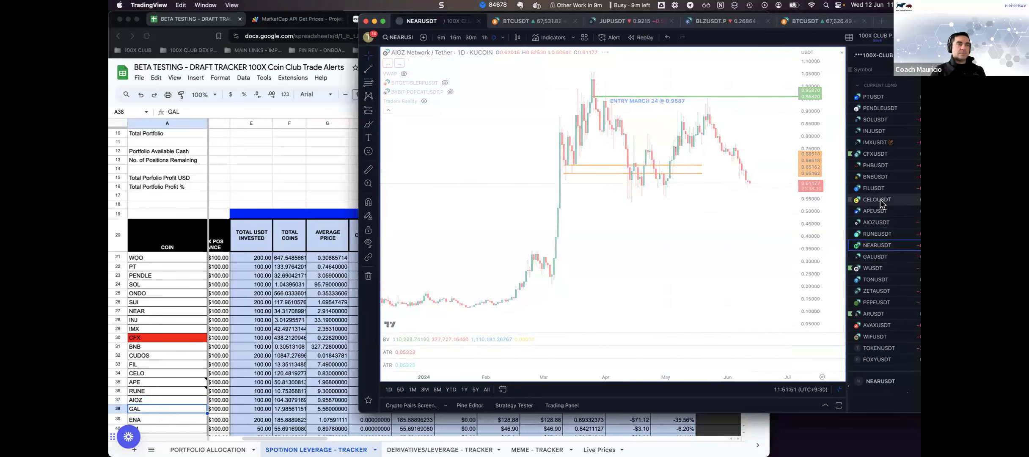
left_click(878, 245)
scroll(883, 283, "down", 3)
scroll(883, 282, "down", 5)
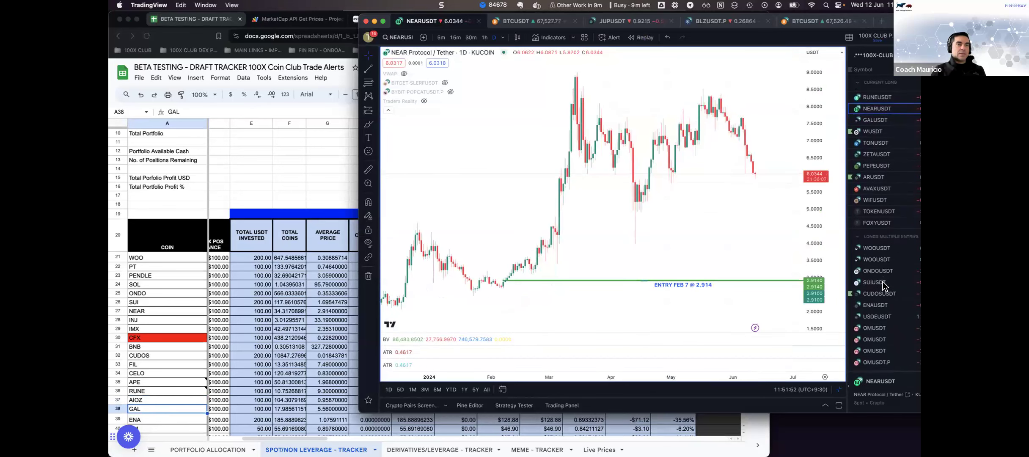
scroll(882, 283, "up", 6)
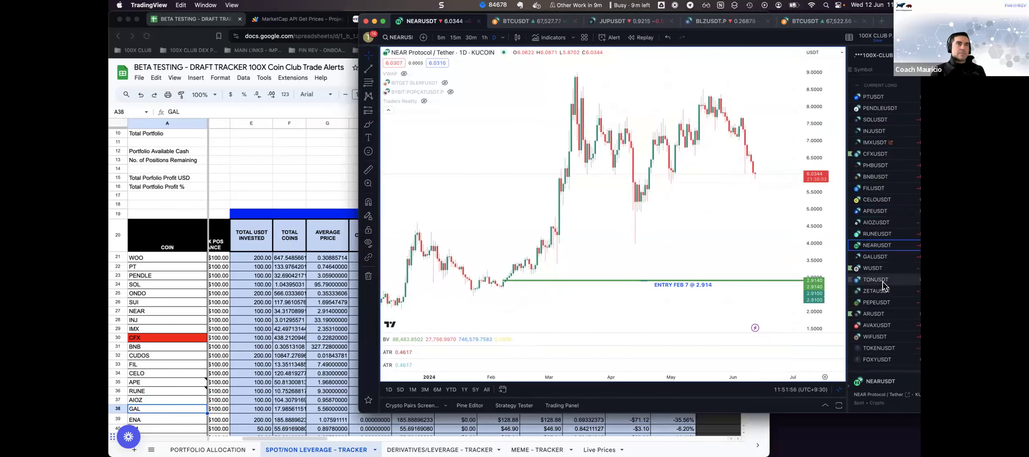
left_click(882, 257)
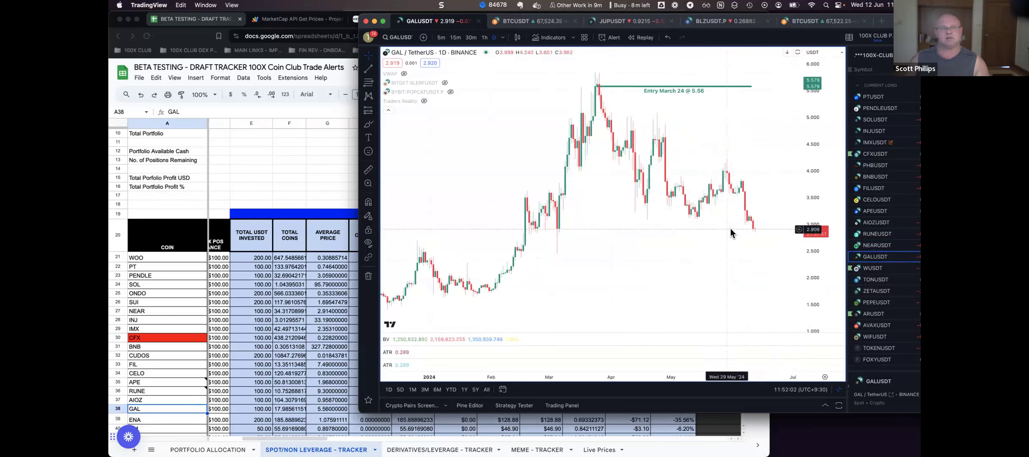
- Return to the tracker and add a note reading "SELL" to the GAL cell in the coin column
right_click(164, 408)
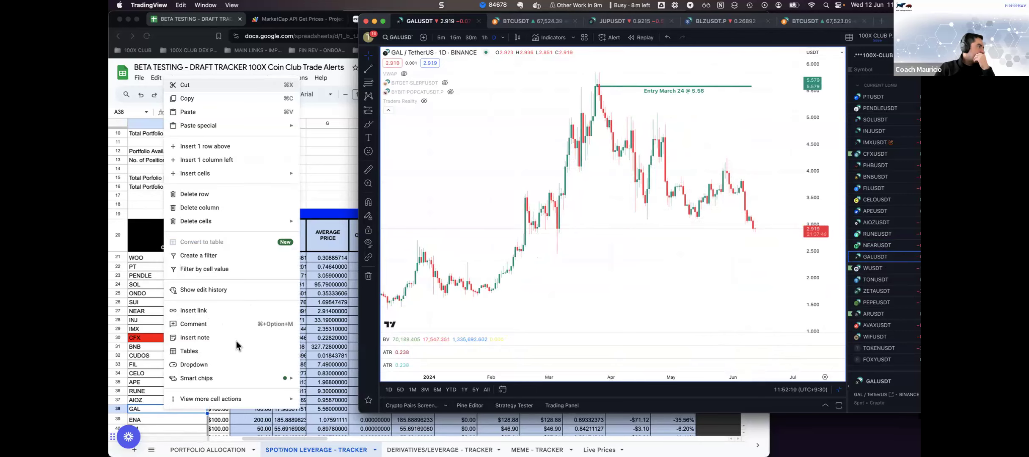
left_click(167, 403)
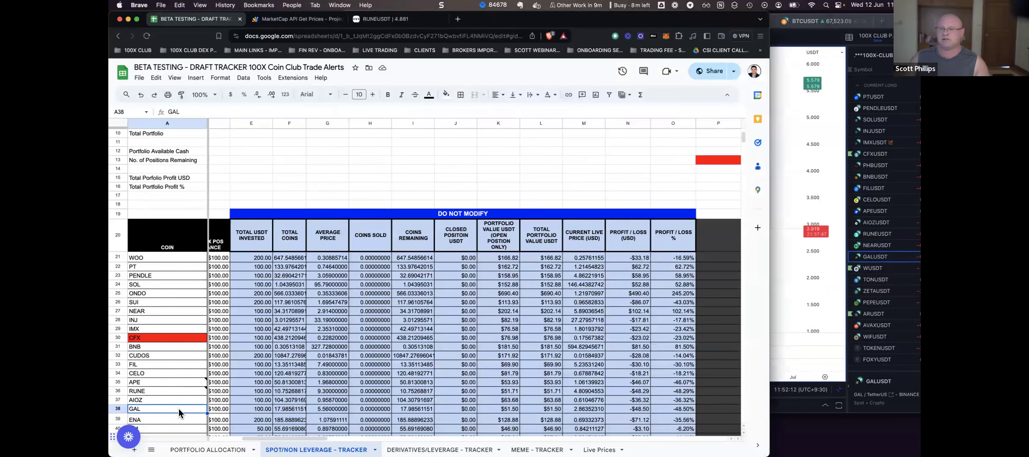
right_click(178, 408)
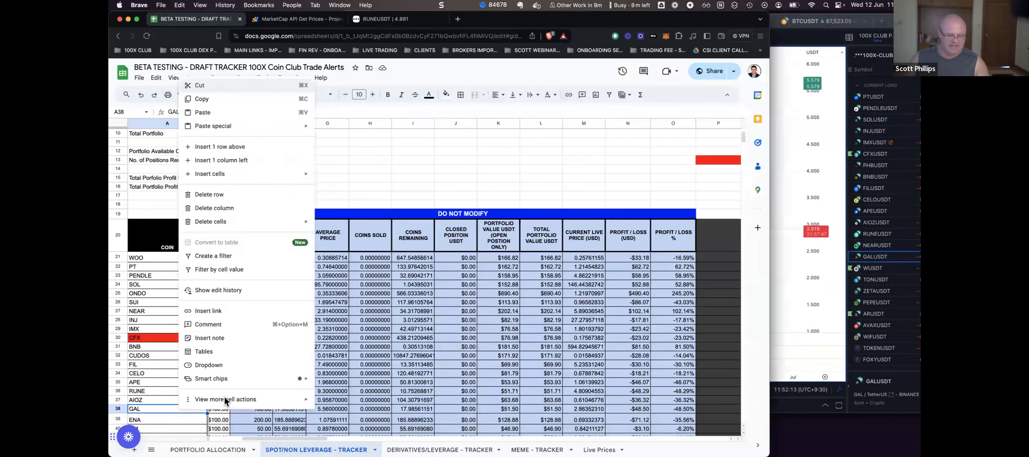
left_click(214, 337)
type("SELL")
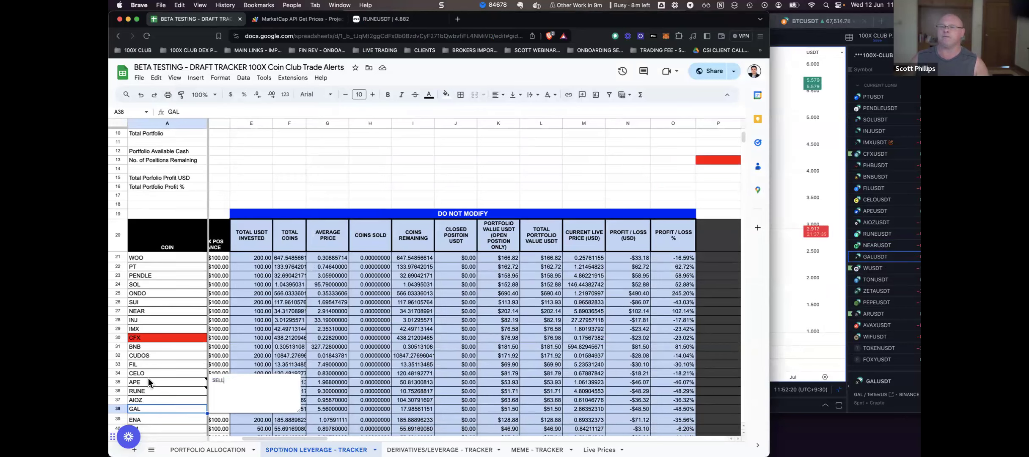
left_click(192, 415)
- Switch to TradingView, load the ENAUSDT daily chart, and examine recent price action against the two marked entry levels
scroll(195, 406, "down", 5)
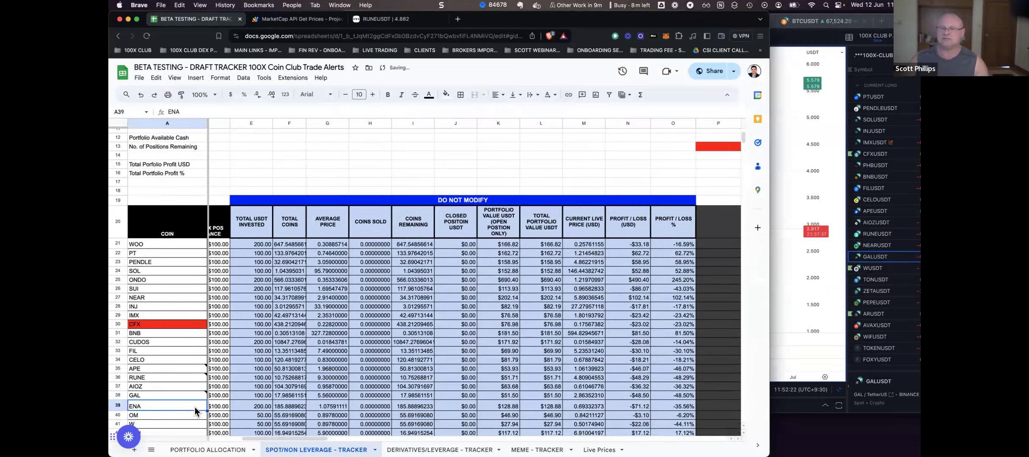
left_click(879, 269)
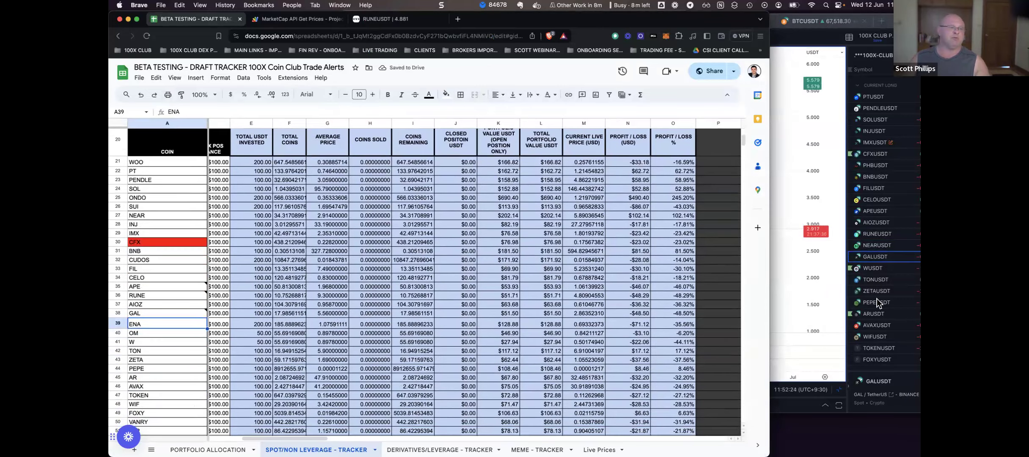
scroll(880, 313, "down", 3)
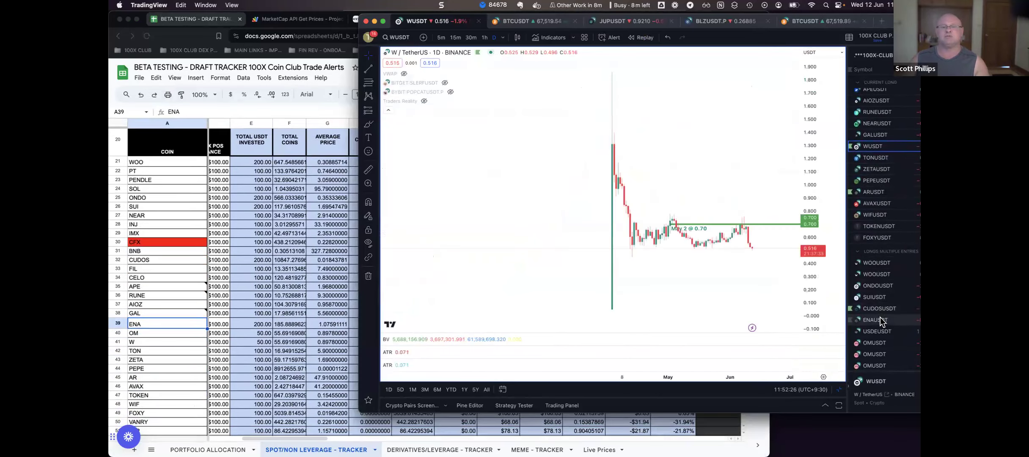
left_click(880, 318)
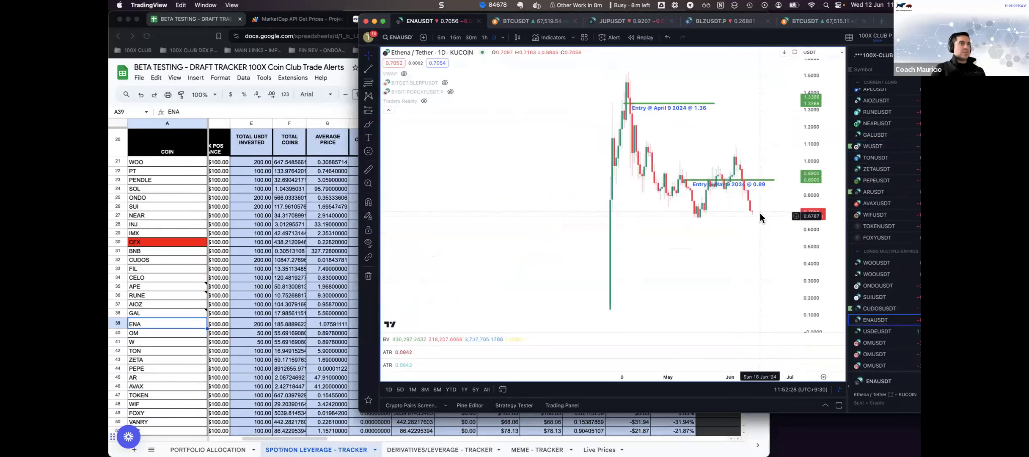
scroll(745, 162, "up", 1)
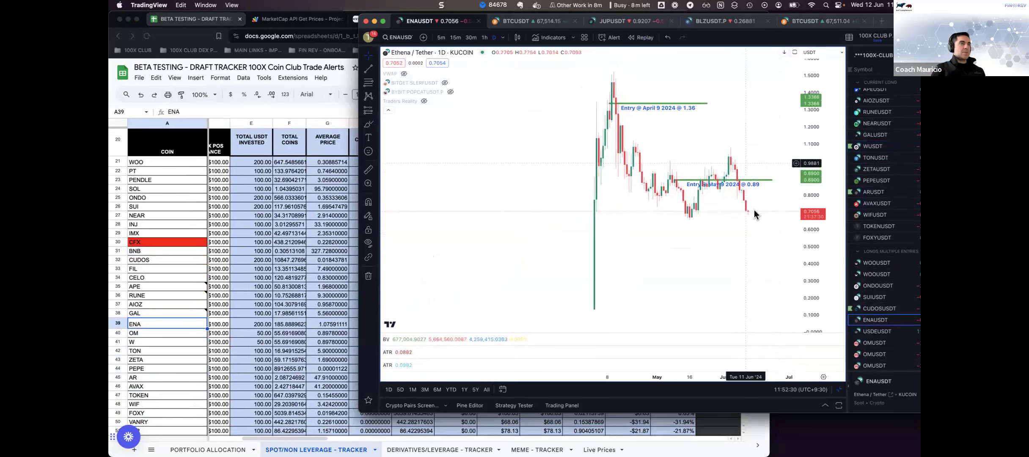
scroll(753, 210, "down", 1)
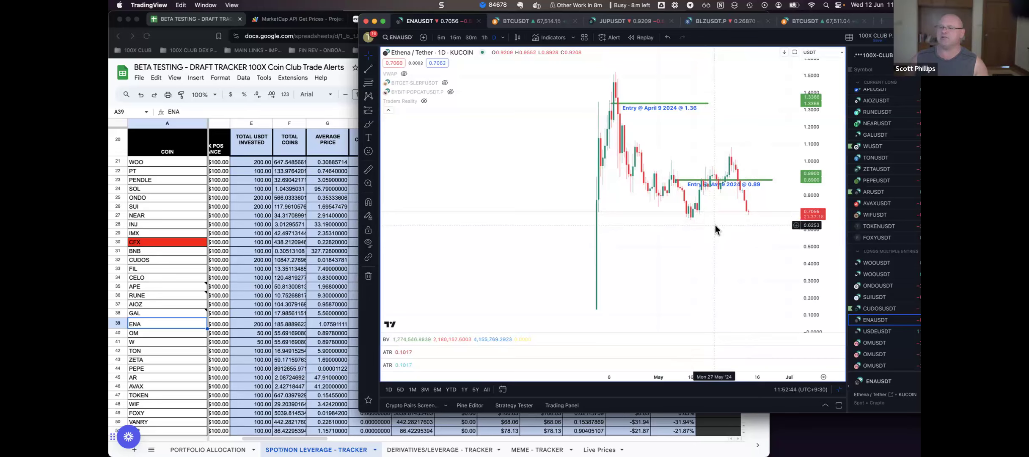
scroll(715, 229, "up", 1)
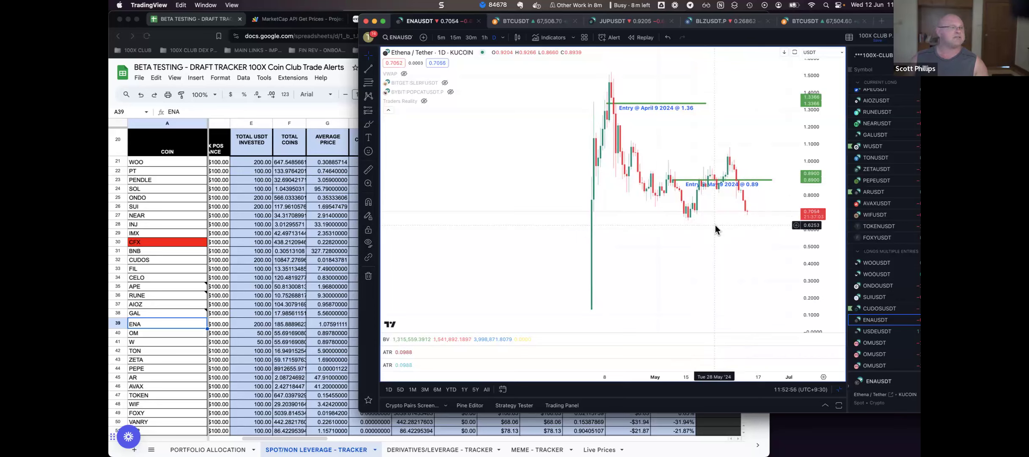
scroll(715, 229, "right", 5)
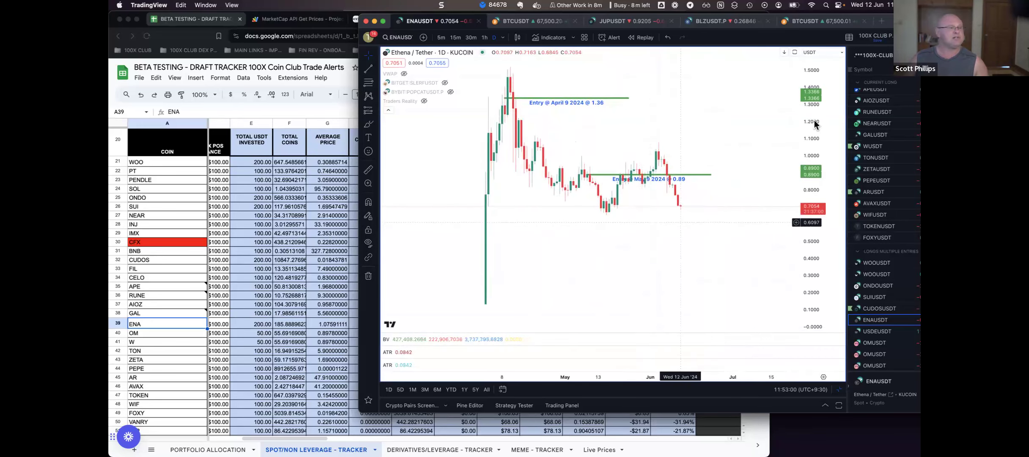
left_click_drag(815, 120, 809, 175)
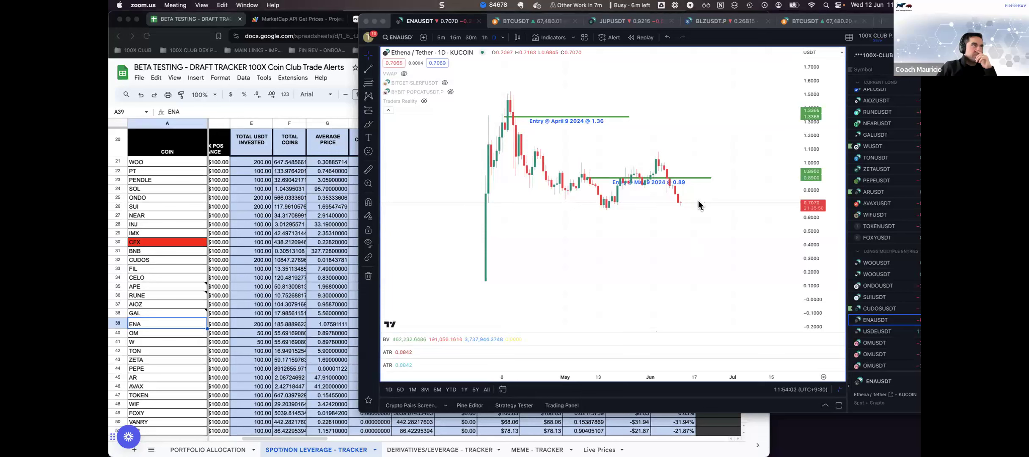
- Draw a horizontal line at about 0.648 just beneath the recent lows on the ENAUSDT chart, extending from May into July
left_click(635, 165)
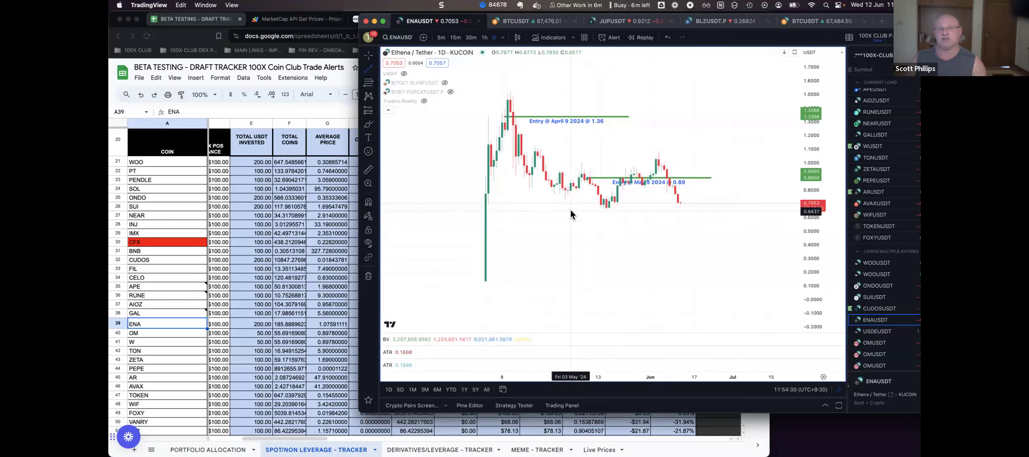
left_click_drag(570, 210, 757, 210)
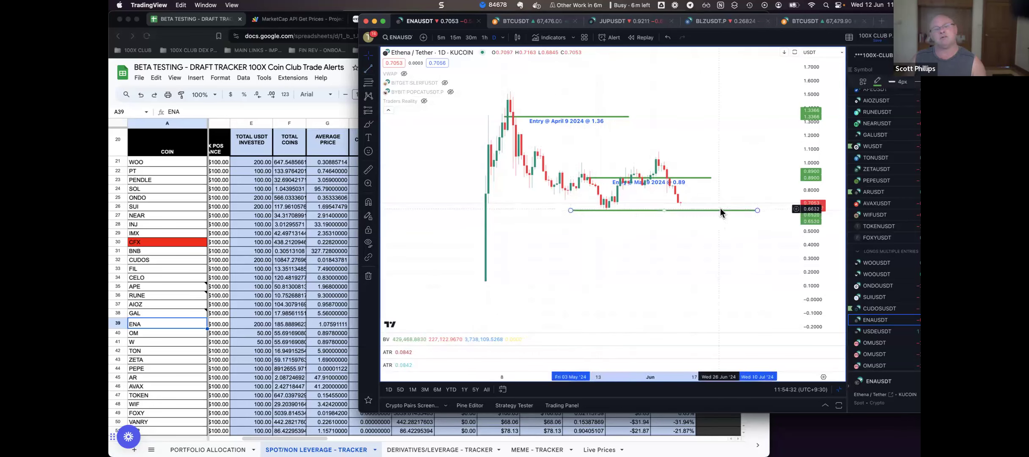
left_click_drag(719, 210, 720, 210)
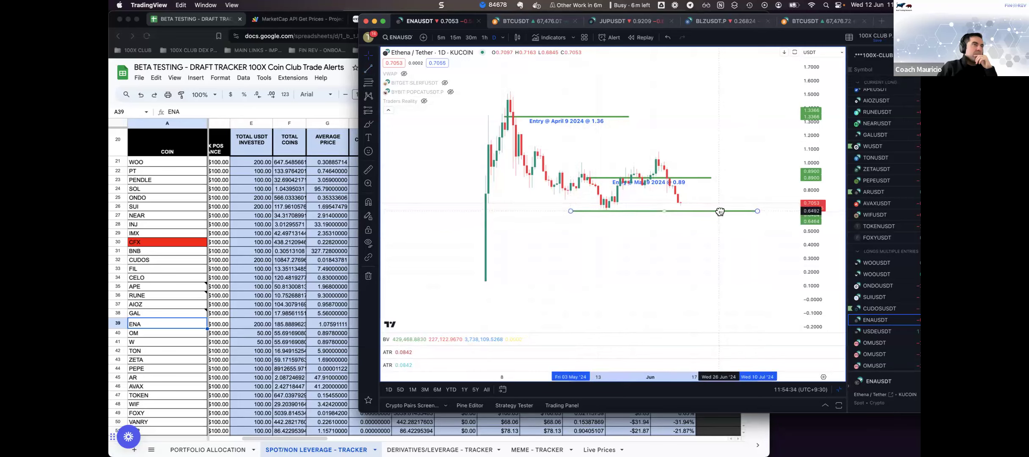
left_click(721, 238)
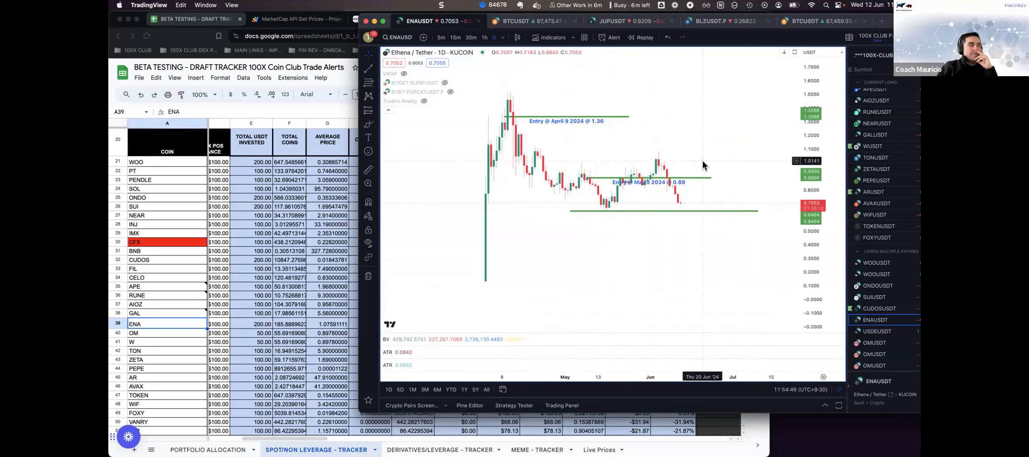
- Return to the tracker and look across the ENA row at its position values
left_click(190, 326)
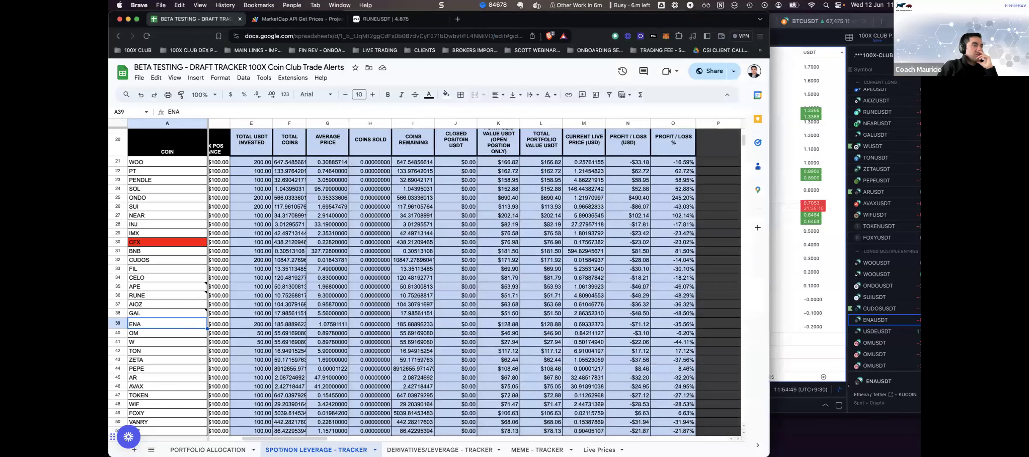
key("Right")
key("Right")
key("Right")
key("Right")
key("Right")
key("Right")
key("Right")
key("Right")
key("Right")
key("Right")
key("Right")
key("Right")
key("Right")
key("Right")
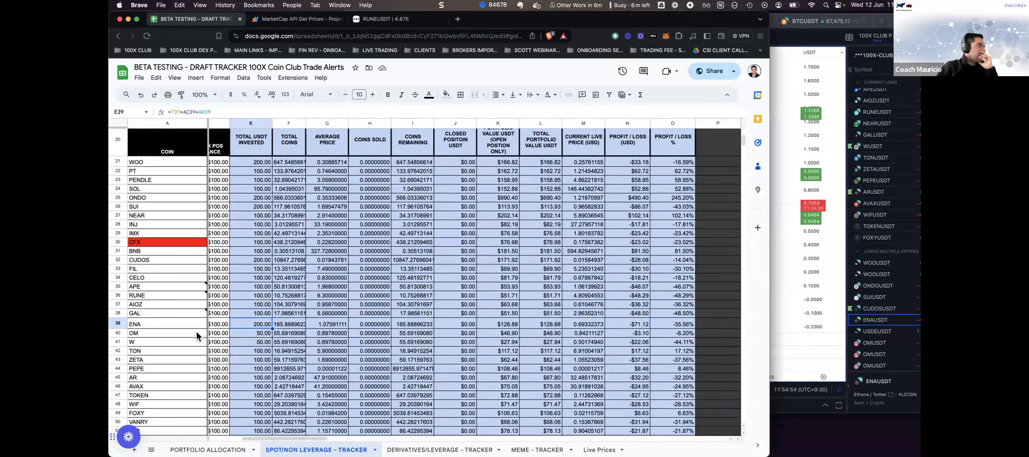
- Add a note reading "CUT HALF IF IT DROPS" to the ENA cell in the coin column
scroll(194, 331, "left", 5)
left_click(179, 326)
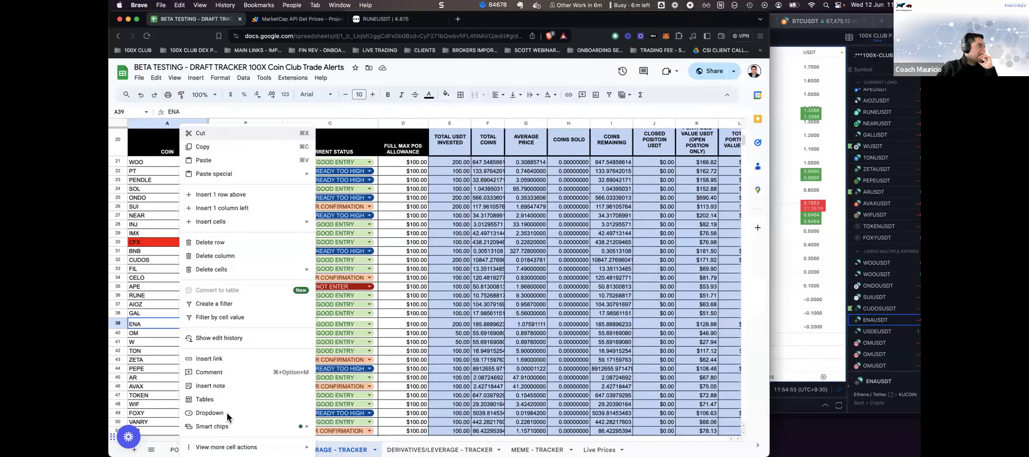
left_click(230, 385)
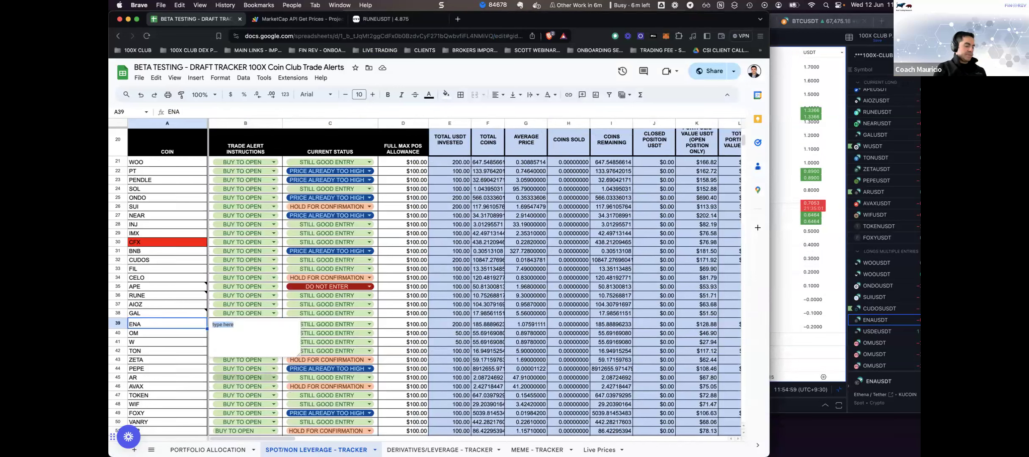
type("CUT HALF")
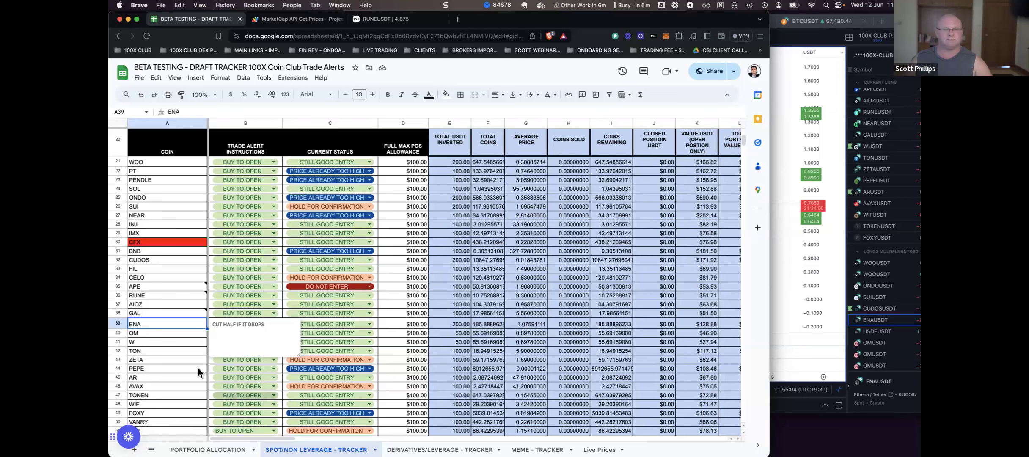
type(" IF IT DROPS")
left_click(167, 333)
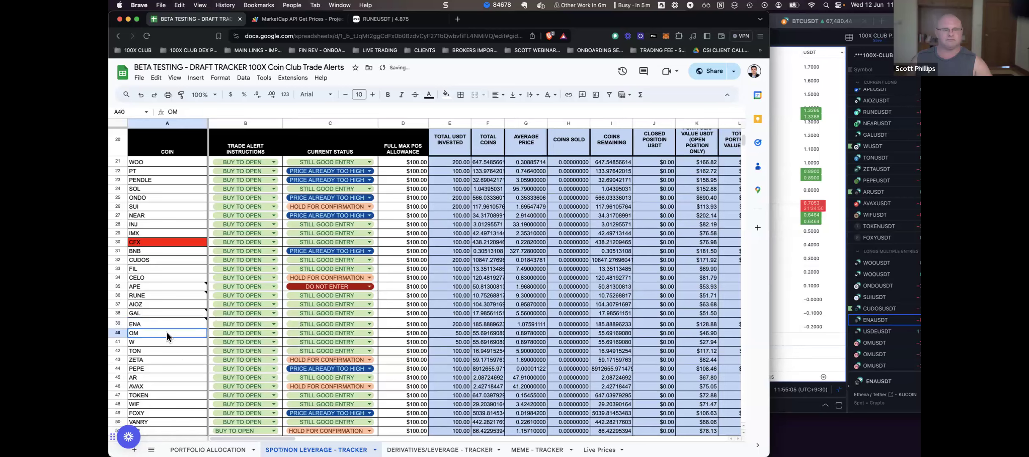
- Switch to TradingView and load the OMUSDT daily chart to view price against its marked entry
left_click(779, 229)
left_click(867, 343)
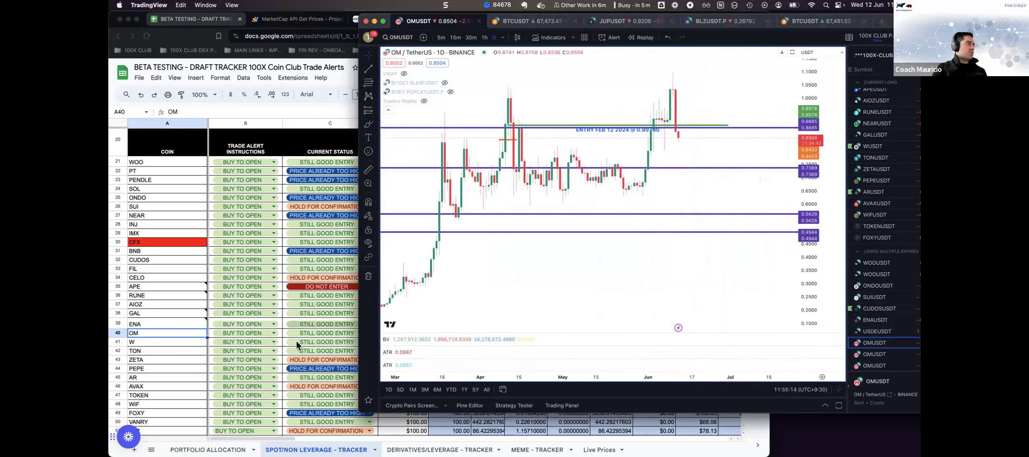
- Return to the tracker and look across the OM row through to its profit/loss values
left_click(162, 334)
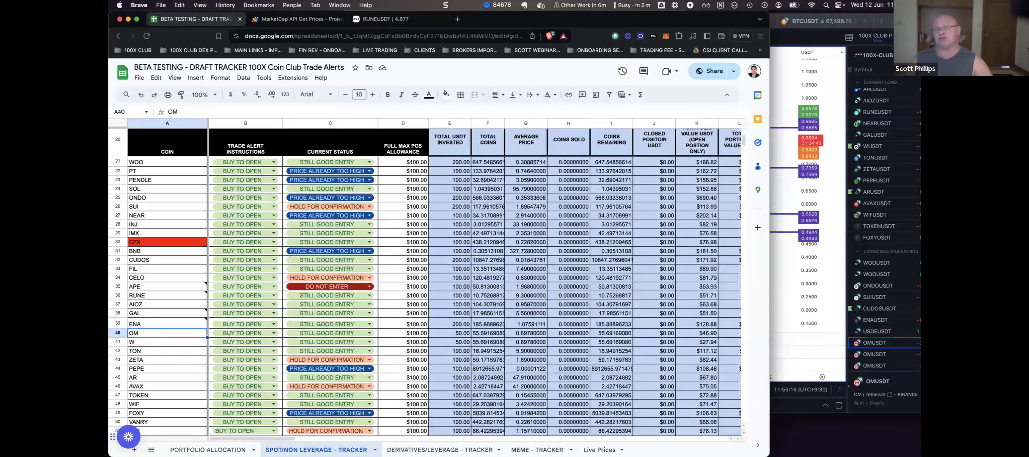
key("Right")
key("Right")
key("Right")
key("Right")
key("Right")
key("Right")
key("Right")
key("Right")
key("Right")
key("Right")
key("Right")
key("Right")
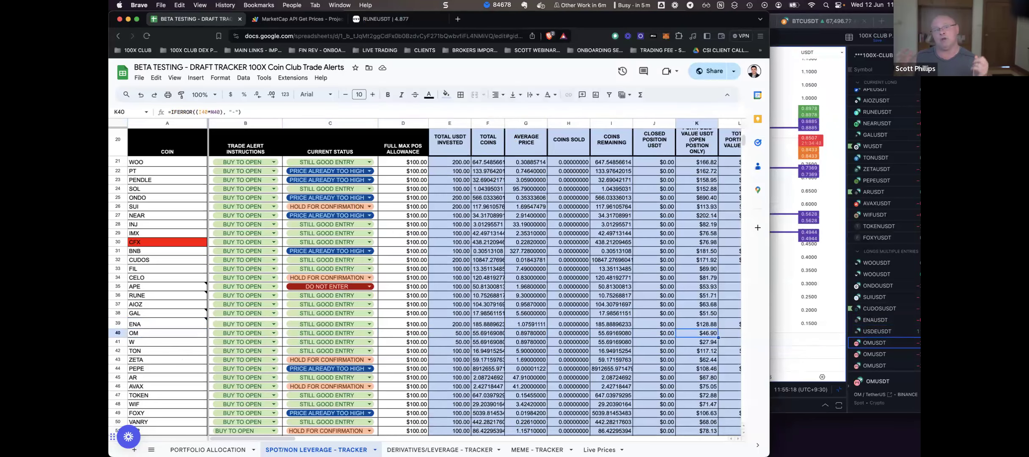
key("Right")
key("Right")
key("Right")
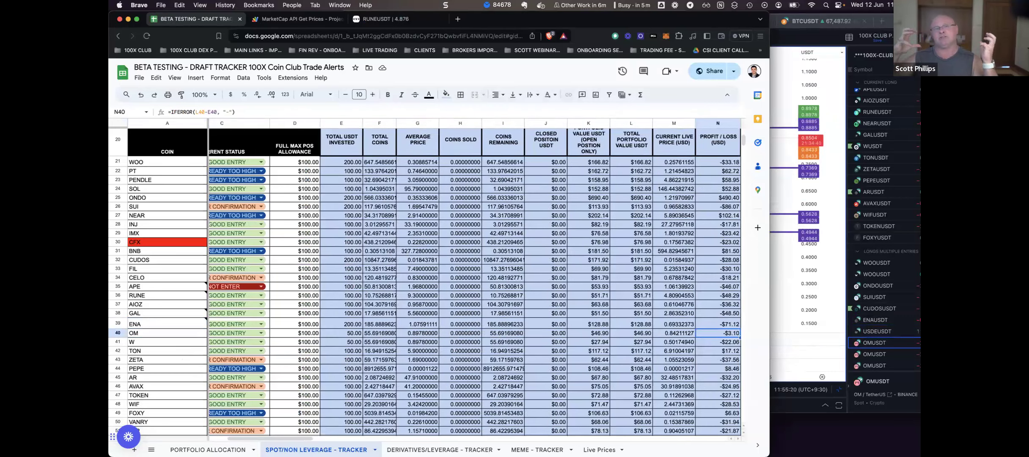
key("Left")
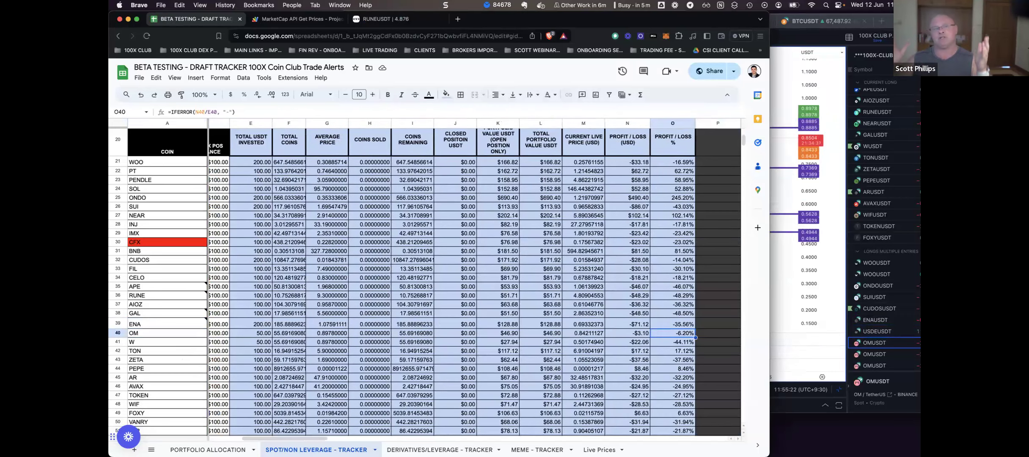
- Go back to the OMUSDT chart in TradingView and examine recent price action against the February 12 entry and the purple levels
left_click(780, 141)
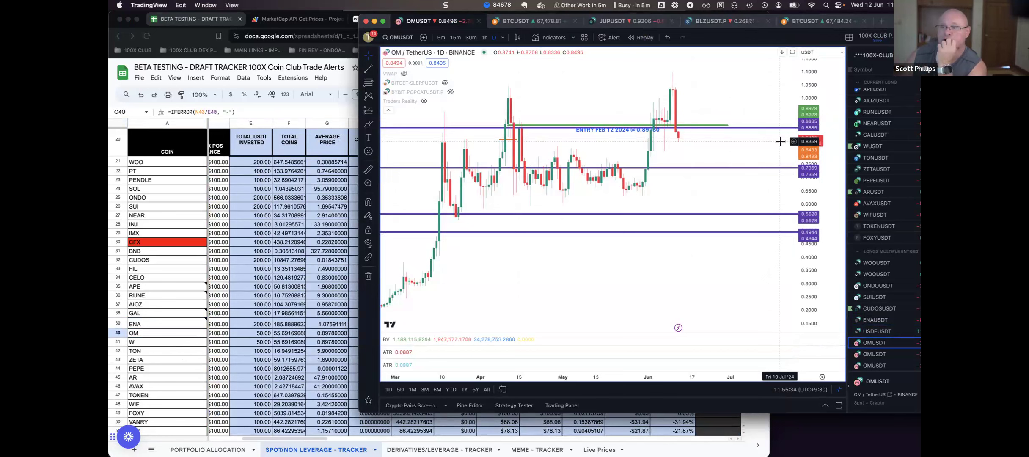
left_click_drag(702, 157, 724, 156)
scroll(724, 156, "right", 2)
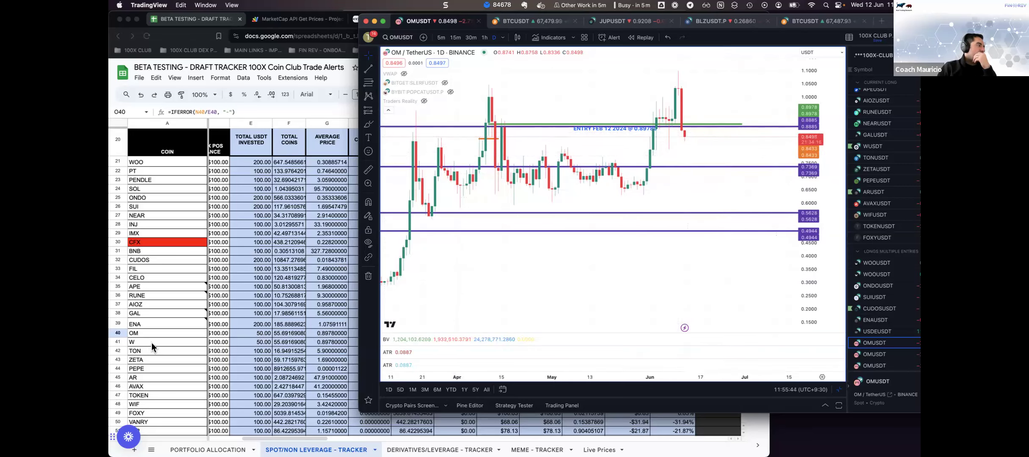
key("super+Tab")
left_click(788, 275)
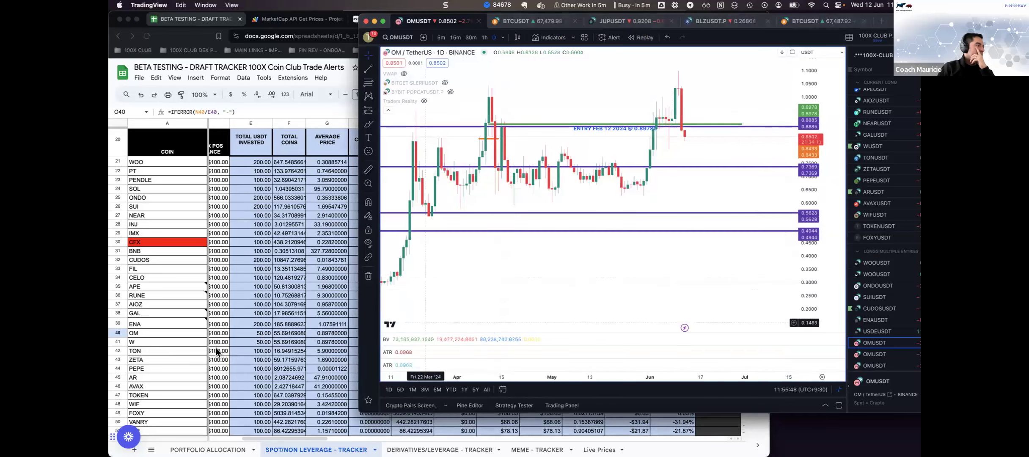
- Return to the tracker and look across the W row through to its profit/loss percentage
left_click(143, 343)
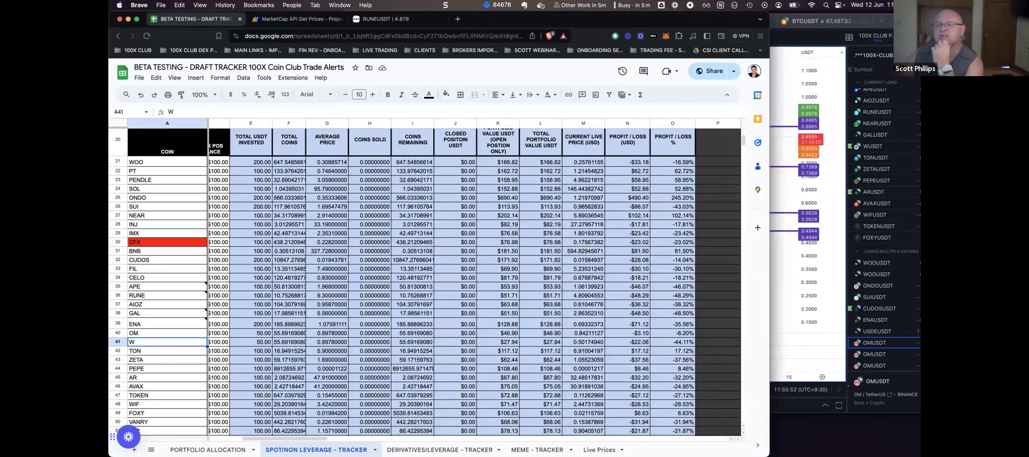
key("Right")
key("Right")
key("Right")
key("Right")
key("Right")
key("Right")
key("Right")
key("Right")
key("Right")
key("Right")
key("Right")
key("Right")
key("Right")
key("Right")
key("Right")
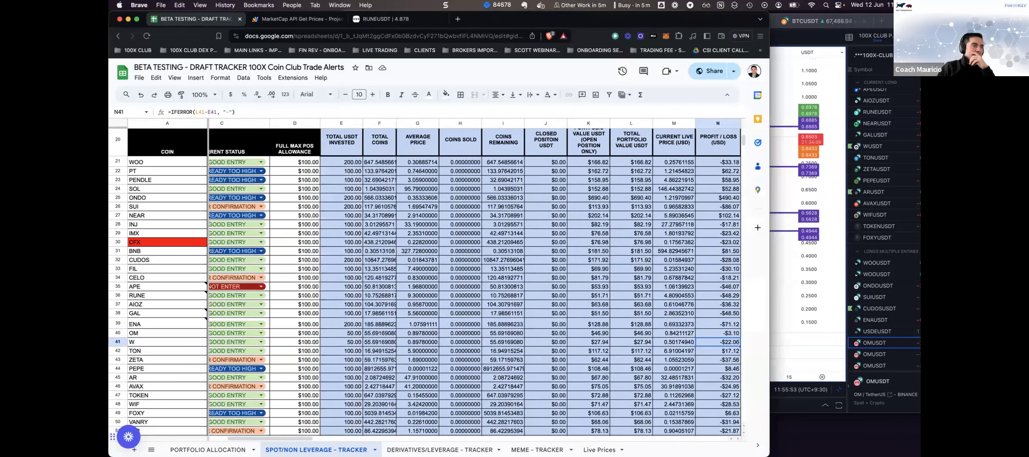
key("Left")
- Switch to TradingView, find WUSDT in the watchlist, and examine its daily chart against the May 2 entry at 0.70
left_click(871, 290)
scroll(871, 290, "down", 4)
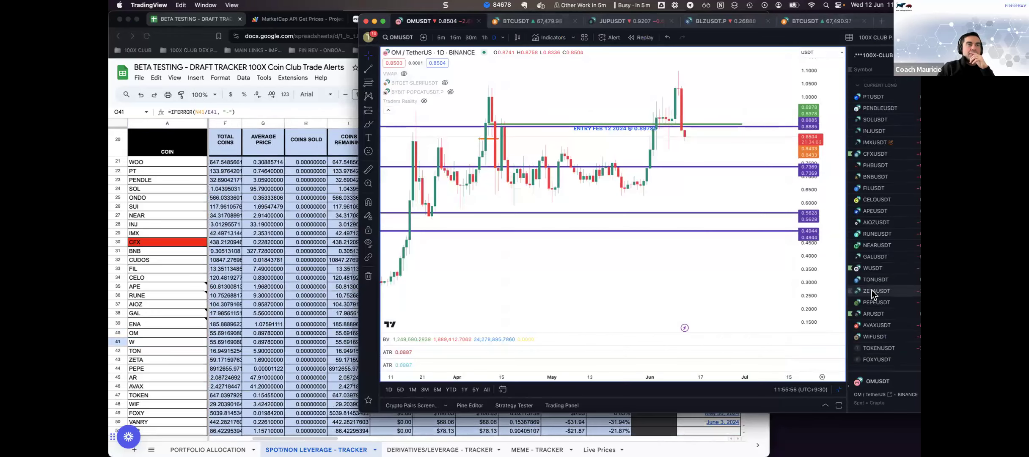
scroll(871, 291, "down", 3)
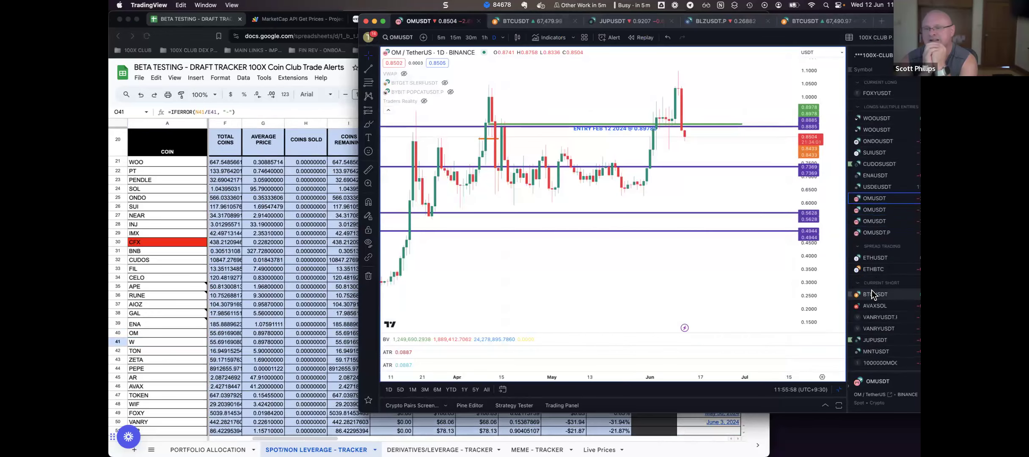
scroll(872, 290, "up", 8)
left_click(872, 202)
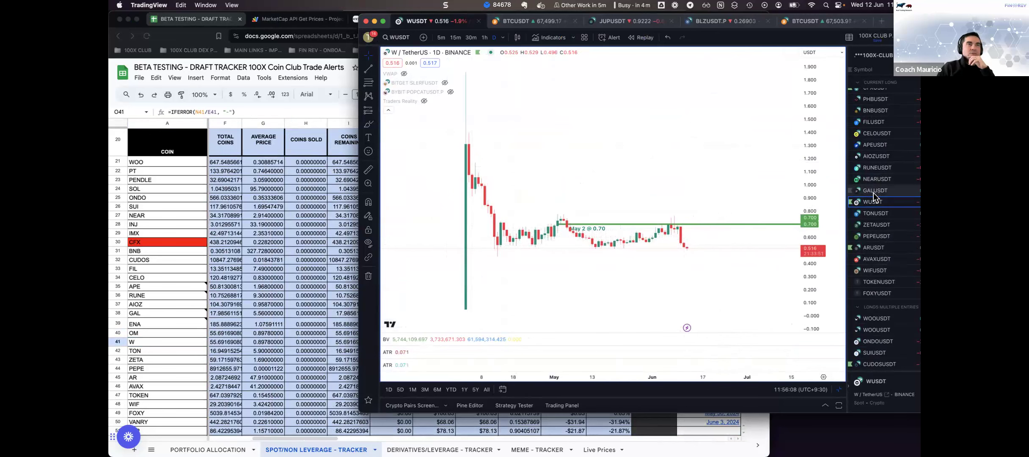
scroll(873, 193, "up", 3)
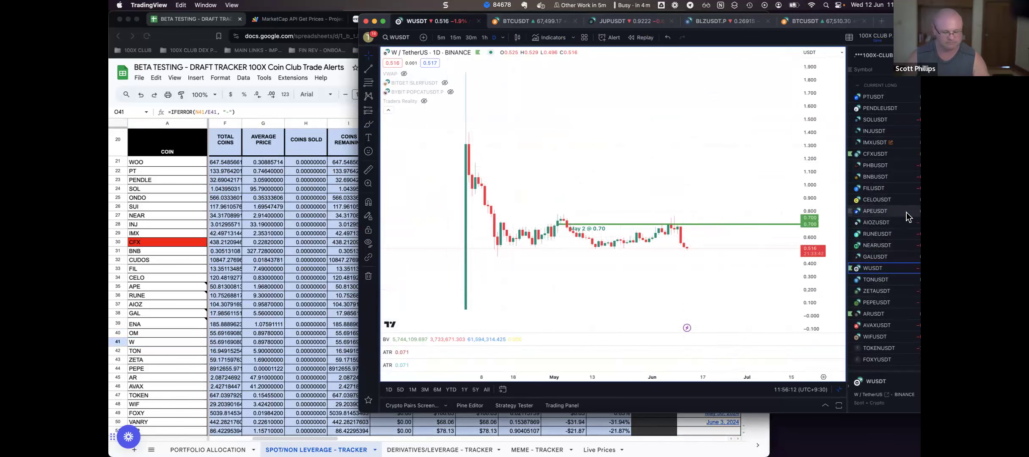
- Load the TONUSDT daily chart and examine price against the green entry line and the orange levels
left_click(870, 279)
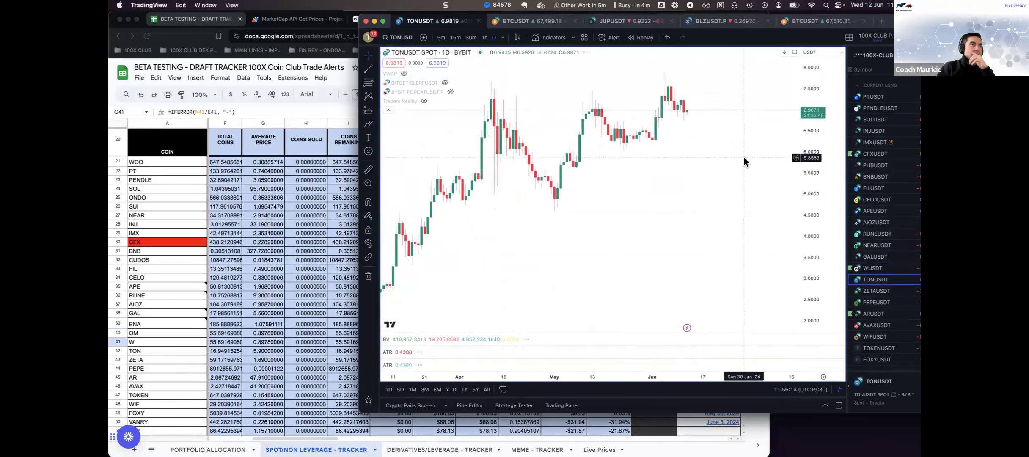
left_click(156, 350)
left_click(172, 358)
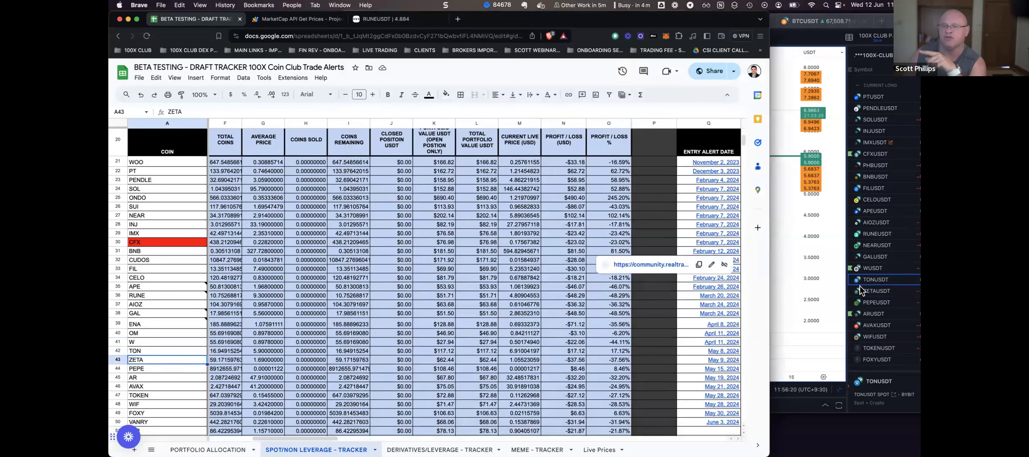
left_click(872, 291)
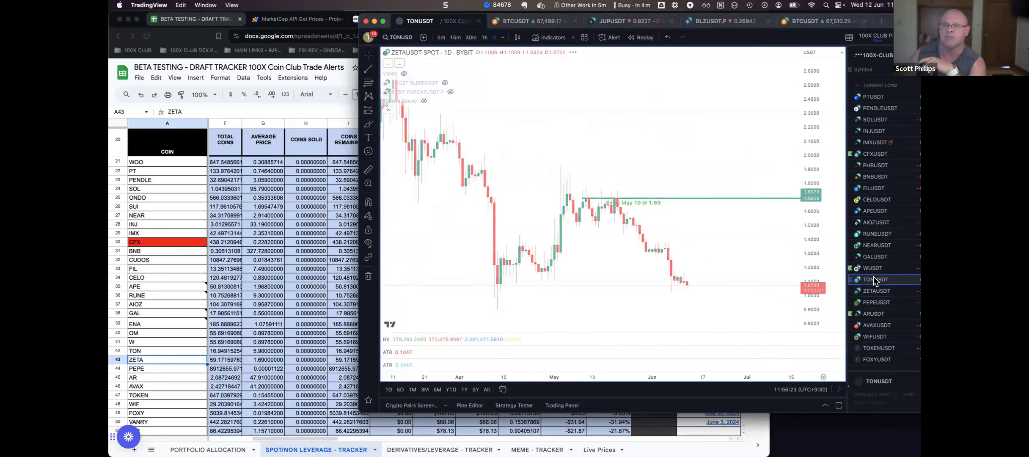
left_click(872, 280)
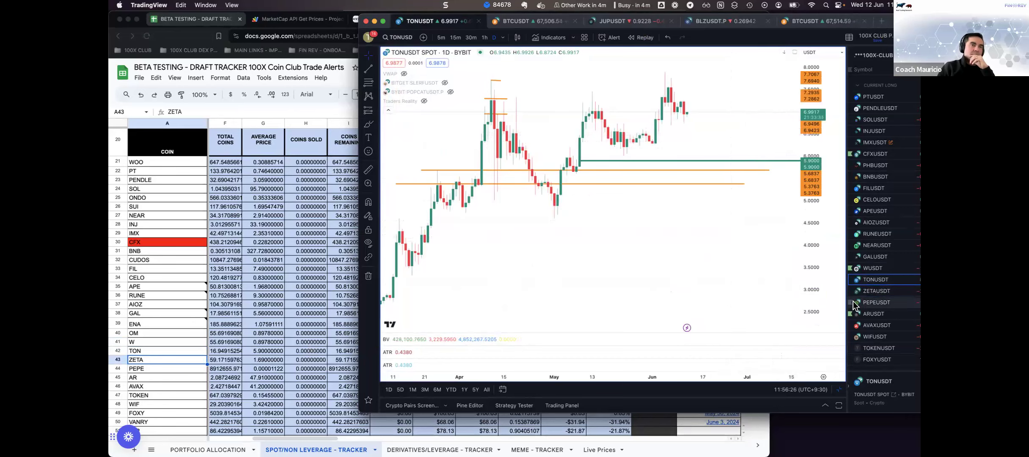
- Load the ZETAUSDT daily chart and examine price action since the May 10 entry at 1.69
left_click(877, 292)
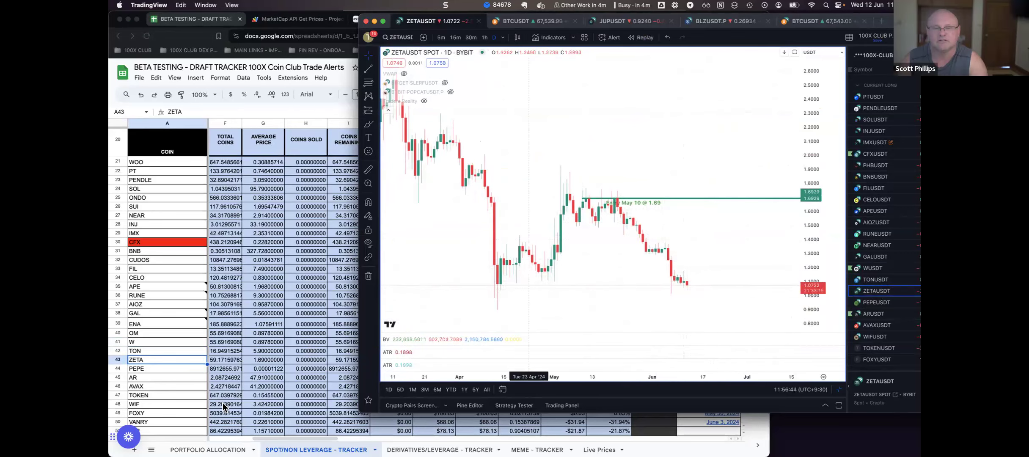
right_click(172, 359)
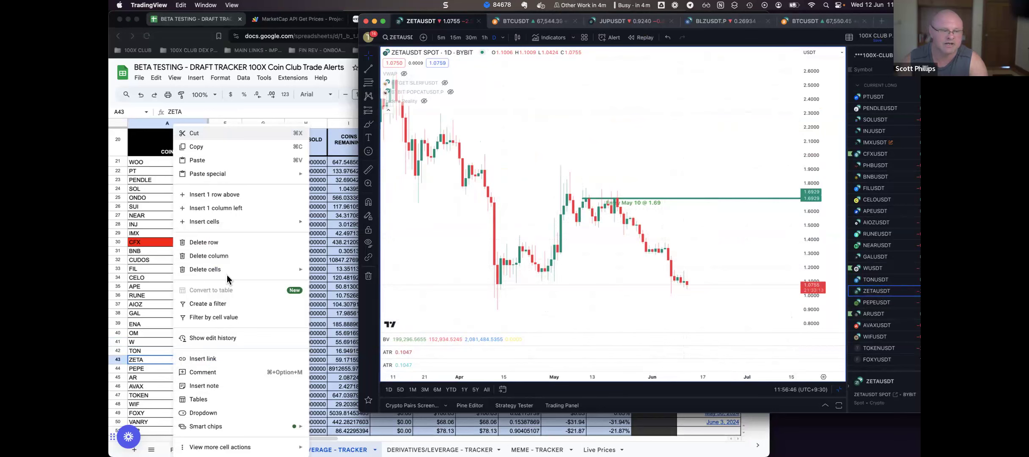
left_click(154, 369)
- Load the PEPEUSDT daily chart and examine price against the May 15 entry at 0.00001122
left_click(881, 286)
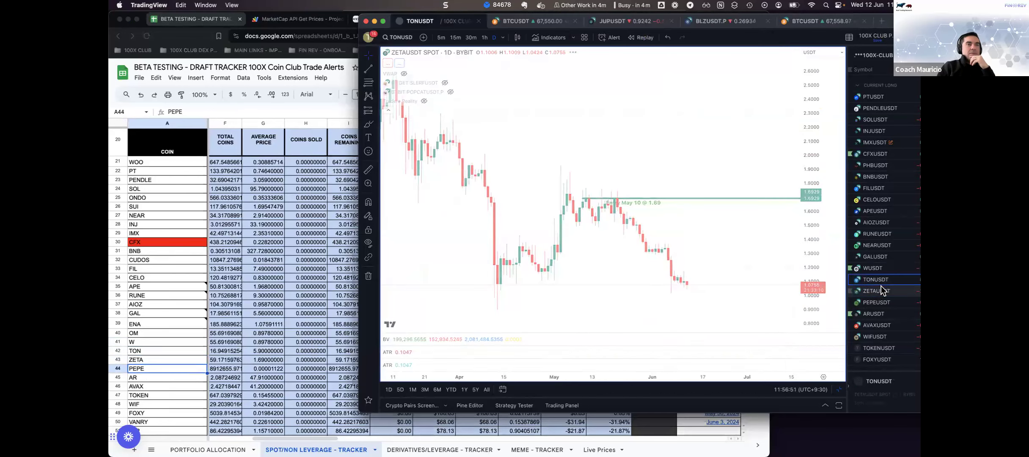
key("Up")
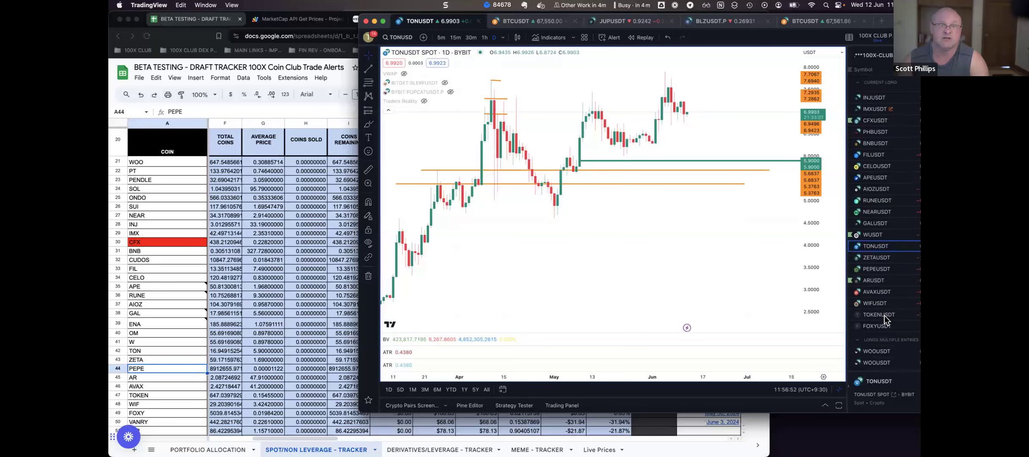
scroll(884, 305, "down", 2)
left_click(874, 267)
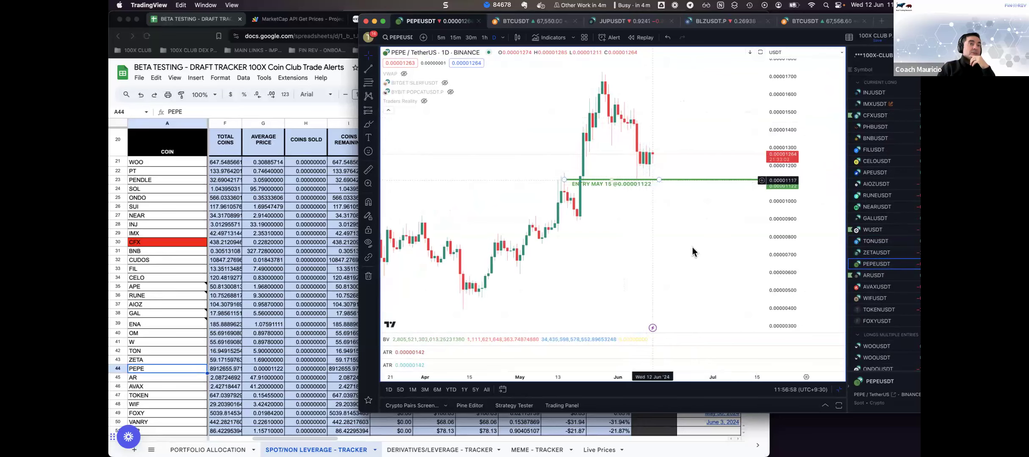
- Select the AR coin in the tracker and load the ARUSDT daily chart from the TradingView watchlist
left_click(167, 376)
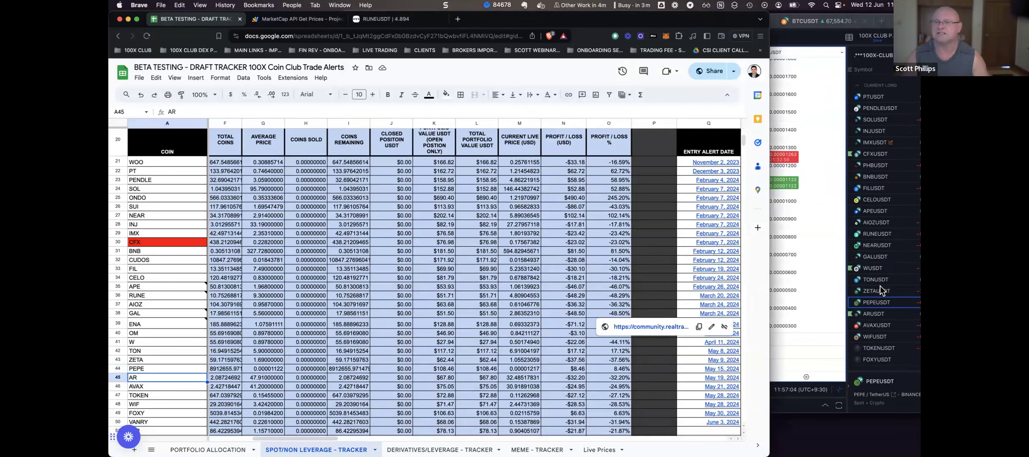
scroll(880, 286, "down", 5)
scroll(879, 301, "down", 7)
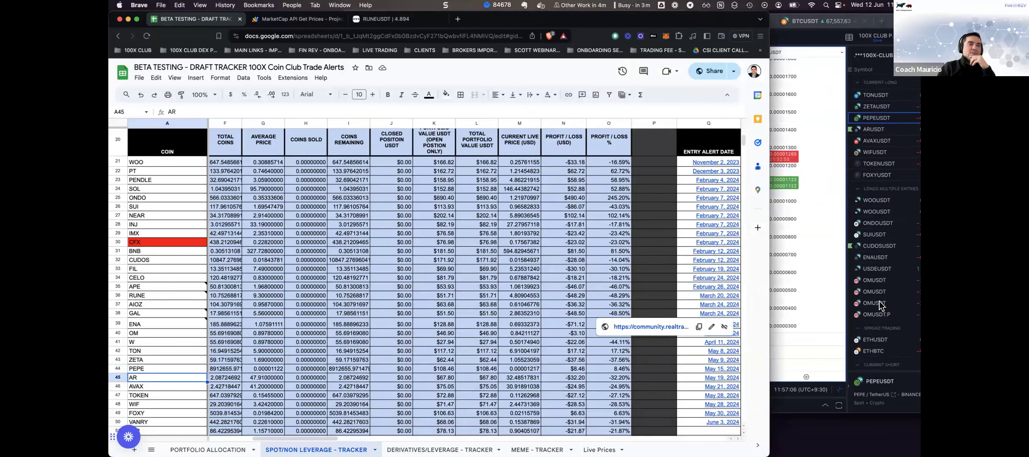
scroll(880, 301, "up", 10)
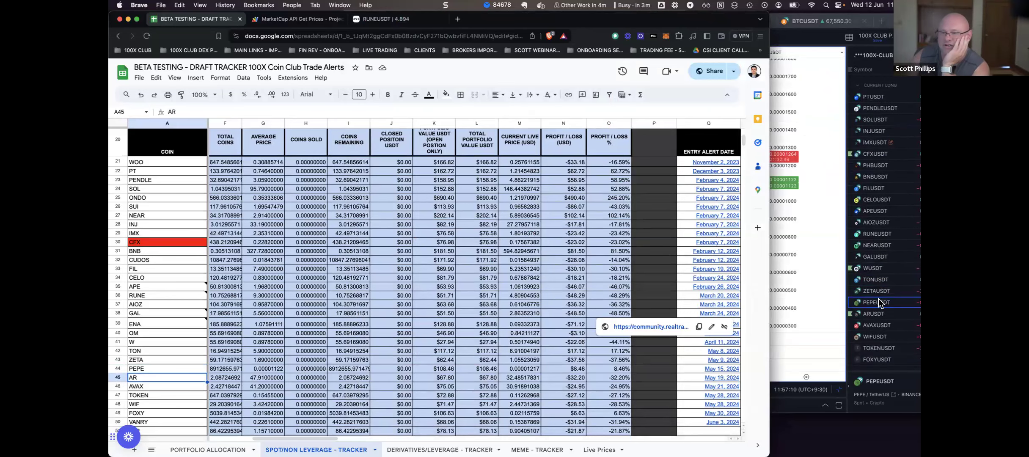
left_click(877, 313)
left_click(877, 313)
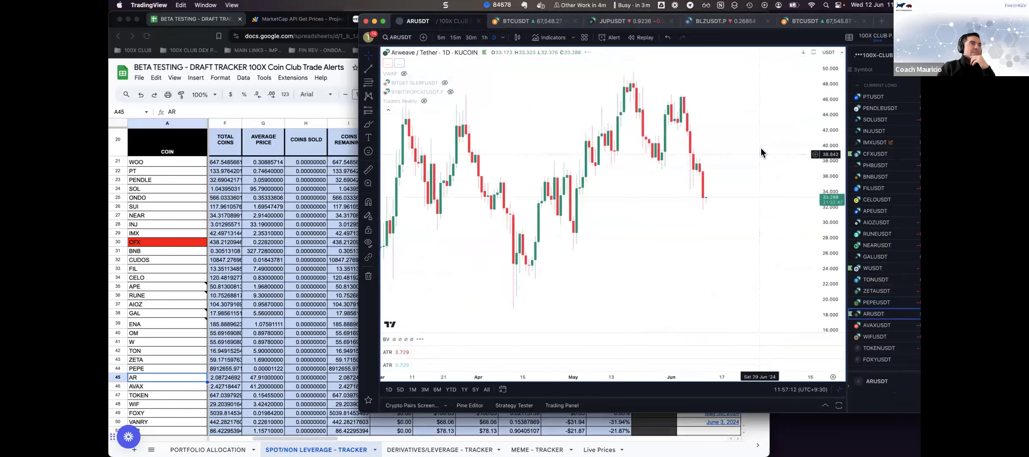
- Rescale the ARUSDT chart and examine price against the May 19 entry at 47.910, the rising trendline and the horizontal levels
left_click_drag(820, 85, 818, 145)
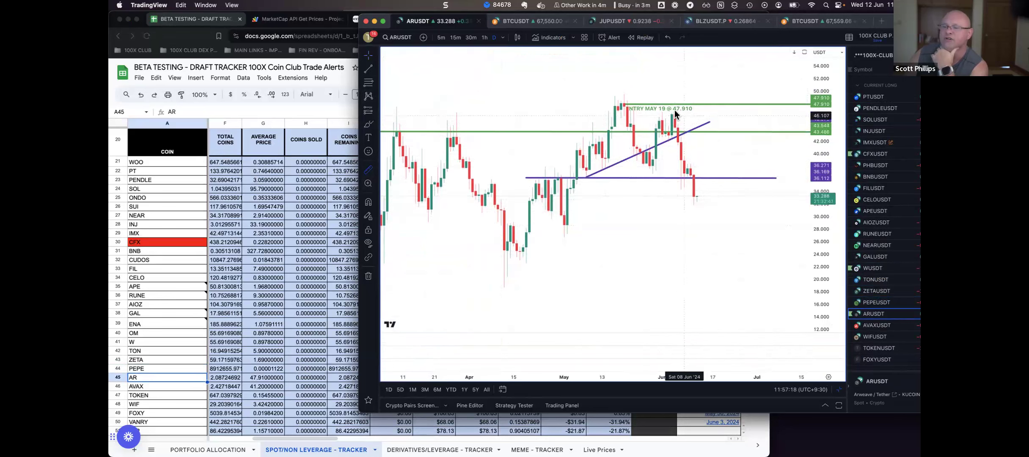
left_click(663, 104)
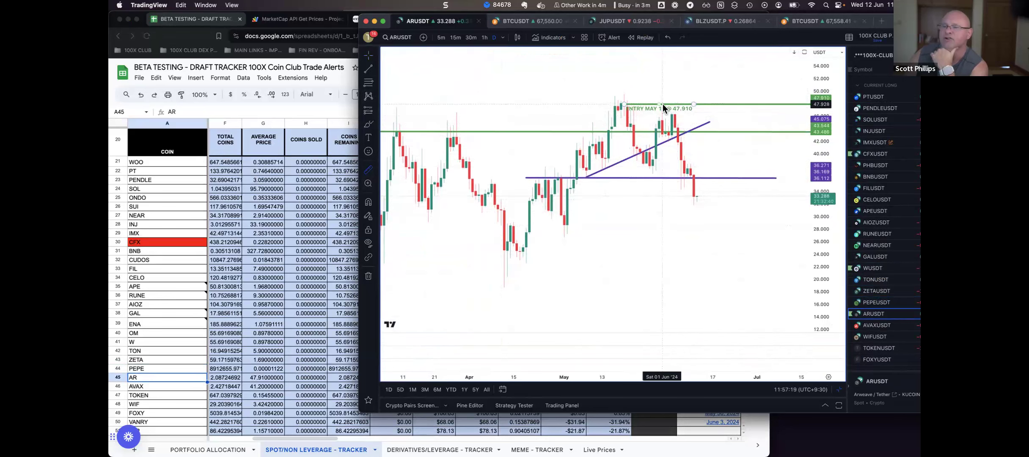
left_click(719, 196)
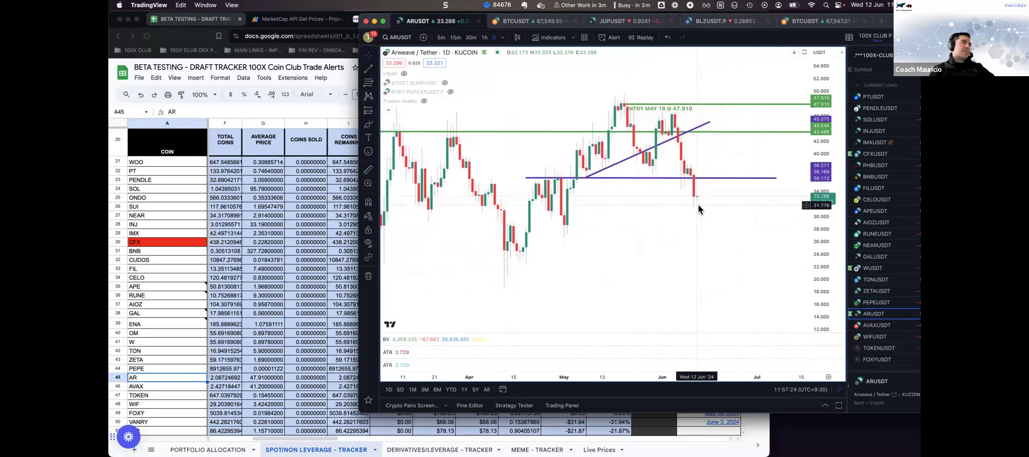
left_click_drag(821, 111, 802, 202)
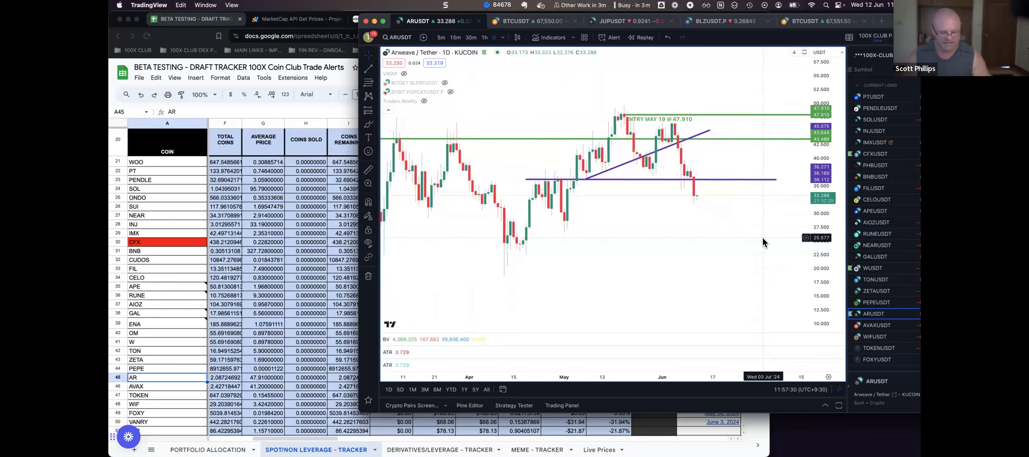
- Load the AVAXUSDT daily chart, examine price against the May 22 entry at 41.20, and return to the AVAX cell in the tracker
left_click(880, 325)
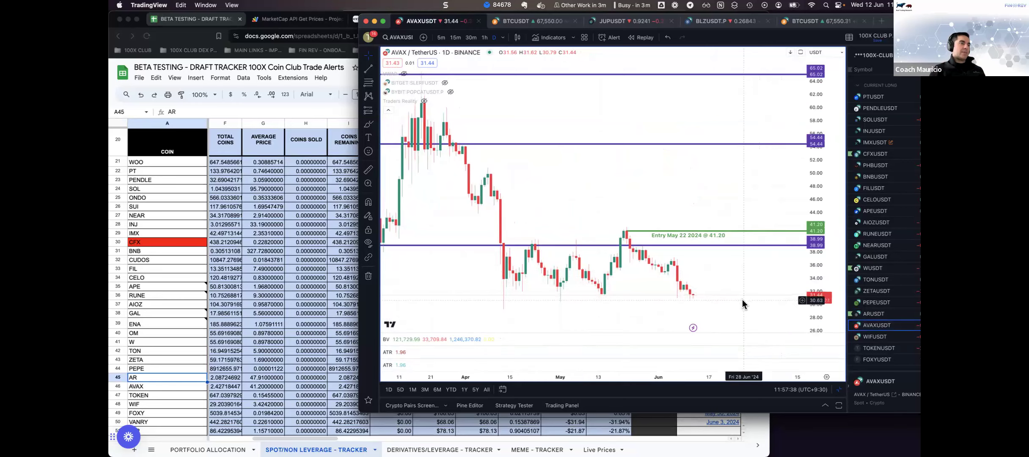
scroll(742, 295, "down", 3)
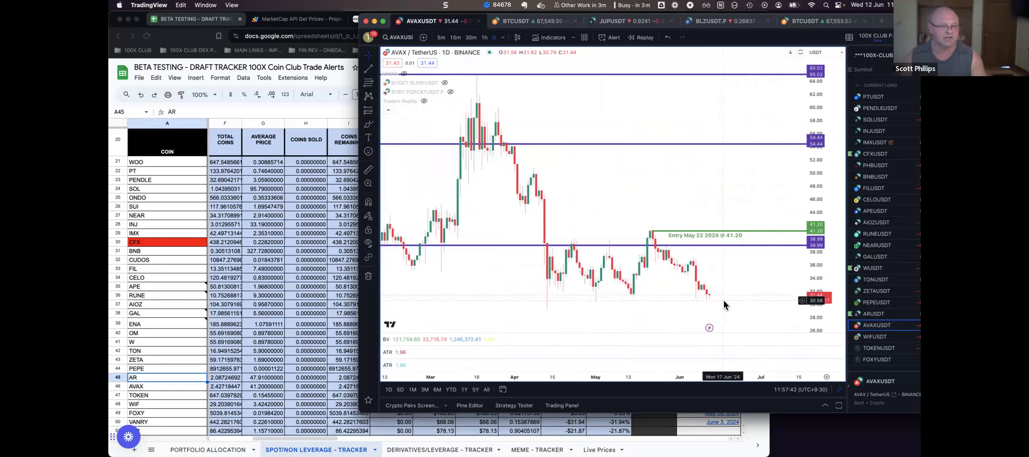
left_click(176, 386)
- Select the TOKEN coin in the tracker and load the TOKENUSDT daily chart in TradingView to check its May 28 entry
left_click(173, 395)
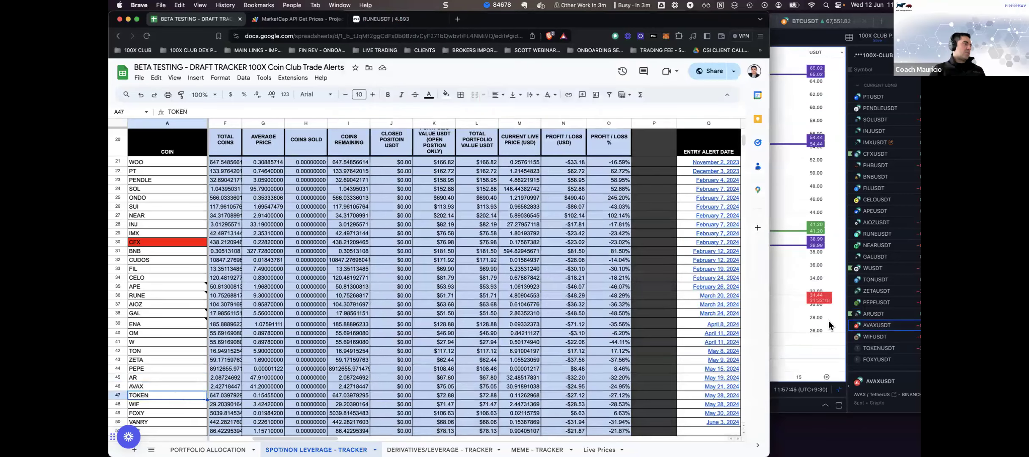
left_click(881, 295)
left_click(874, 347)
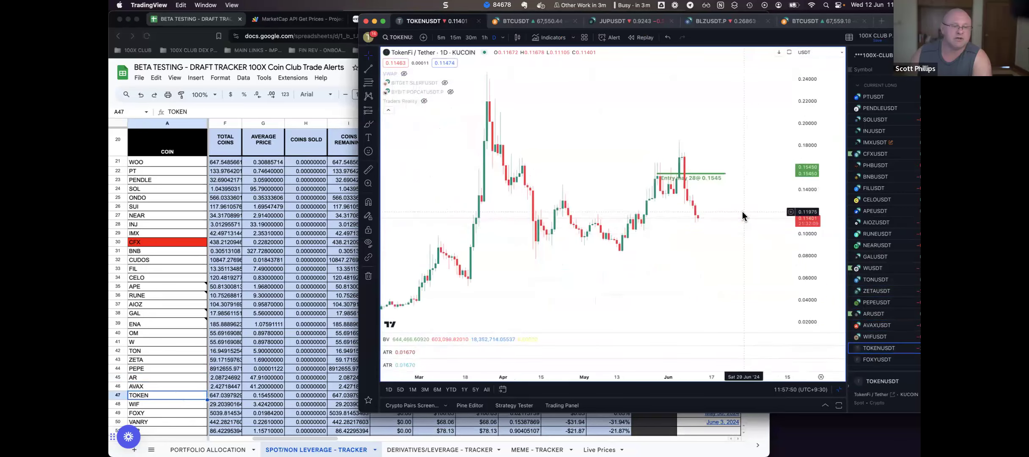
- Examine the recent TOKENUSDT daily candles against the May 28 entry at 0.1545 and return to the TOKEN cell in the tracker
scroll(737, 208, "up", 2)
scroll(737, 207, "up", 1)
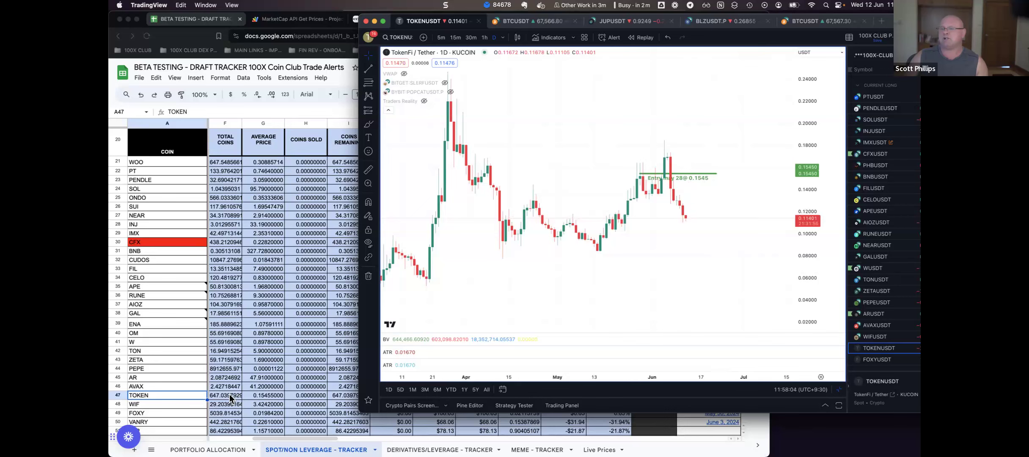
left_click(197, 396)
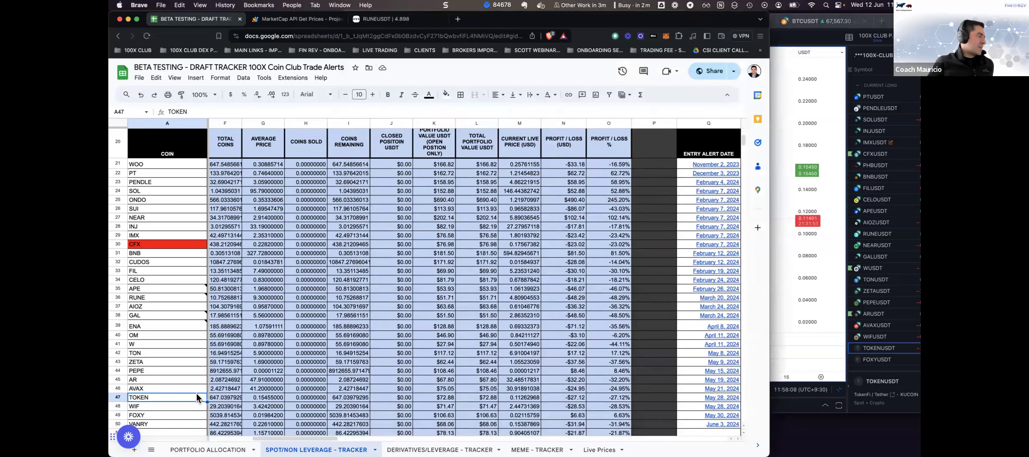
- Select the WIF coin in the tracker and check the WIFUSDT daily chart in TradingView against its May 28 entry at 3.4242
scroll(197, 393, "down", 2)
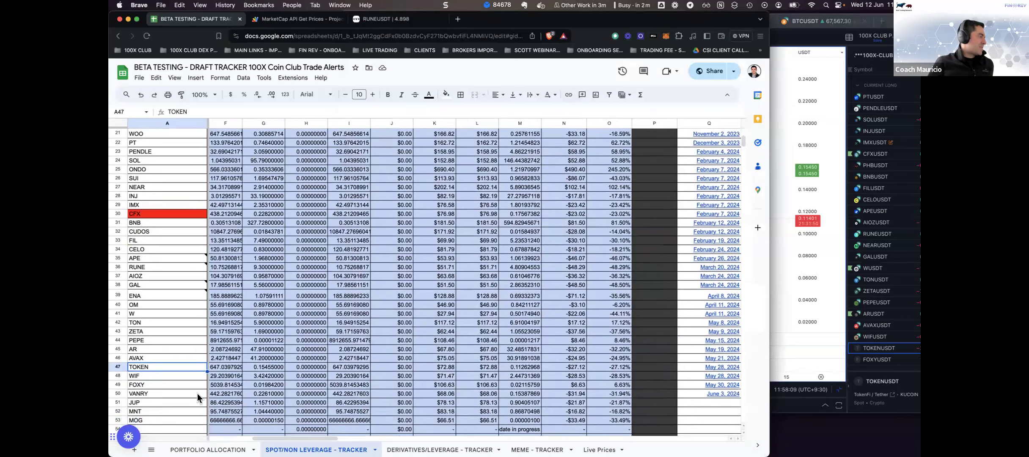
left_click(182, 374)
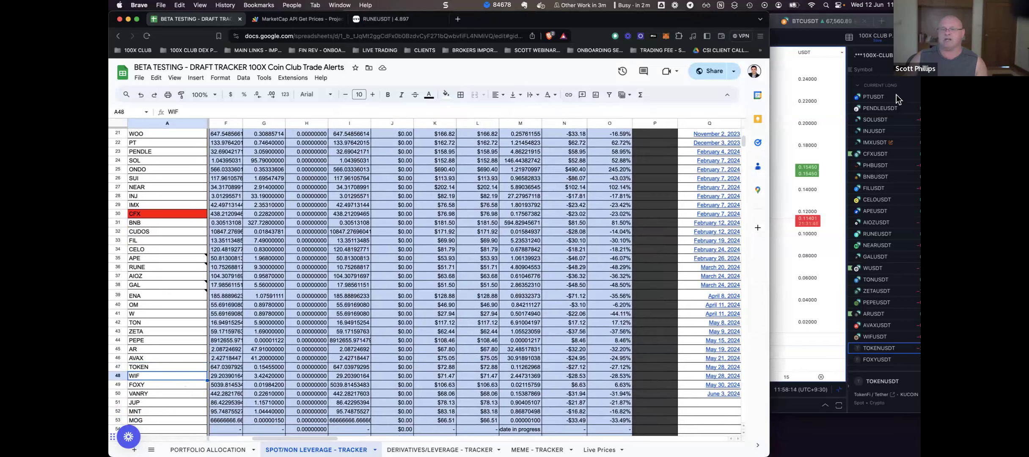
left_click(887, 131)
scroll(885, 318, "down", 5)
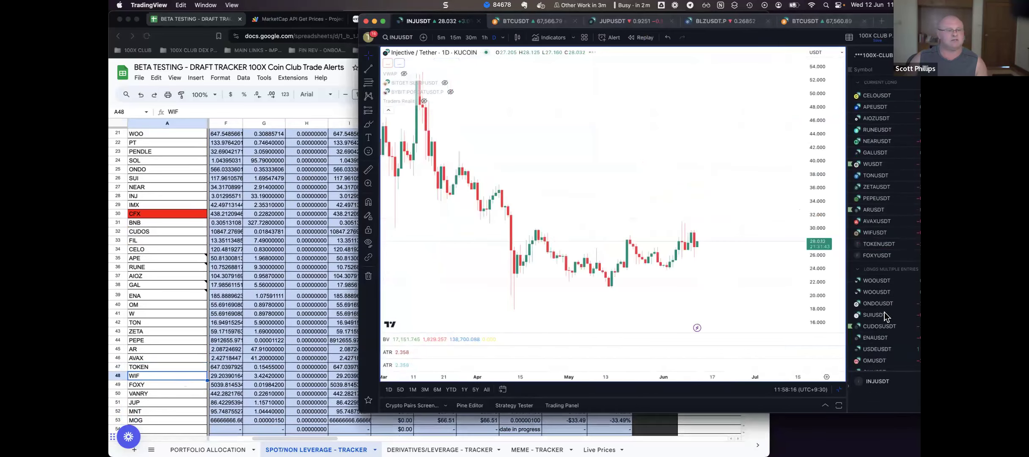
scroll(878, 309, "down", 5)
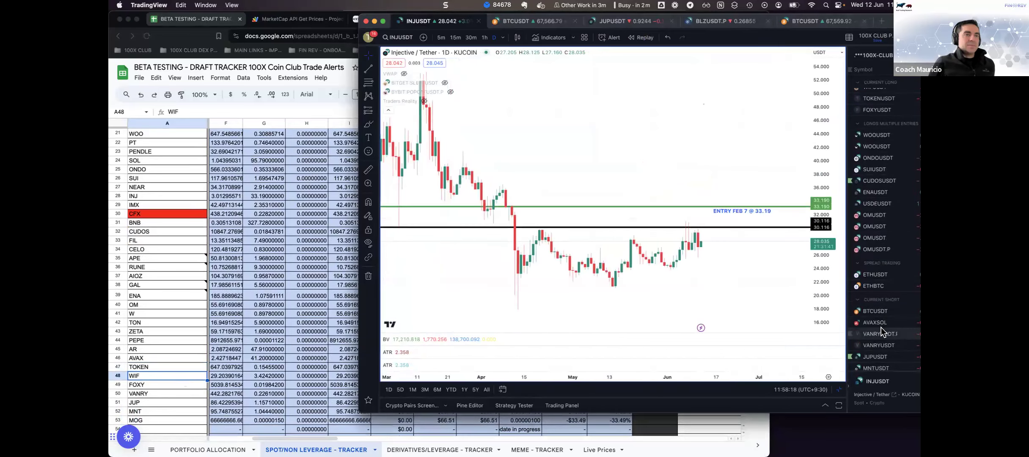
scroll(880, 327, "up", 8)
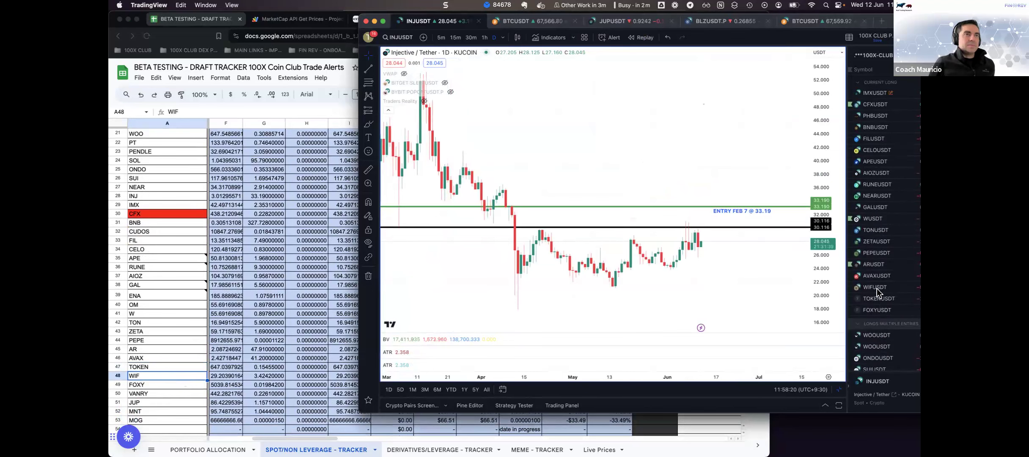
left_click(875, 287)
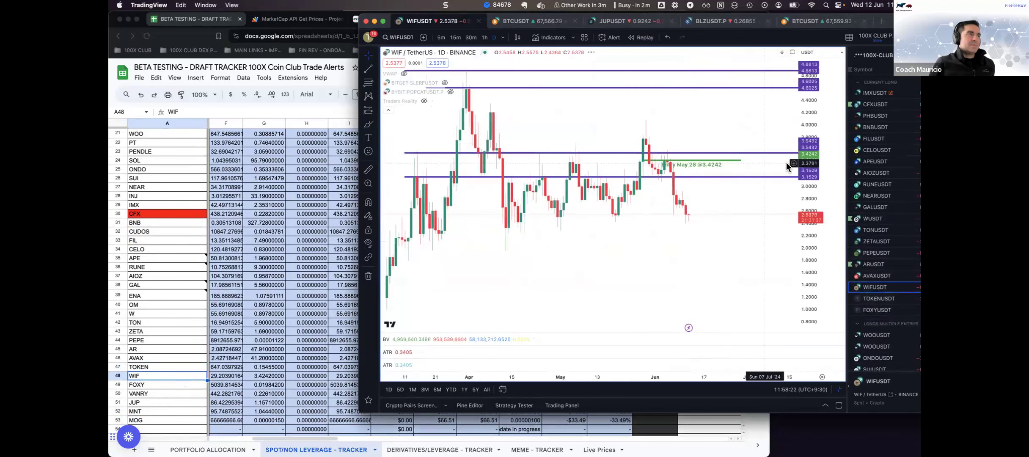
left_click_drag(809, 121, 797, 186)
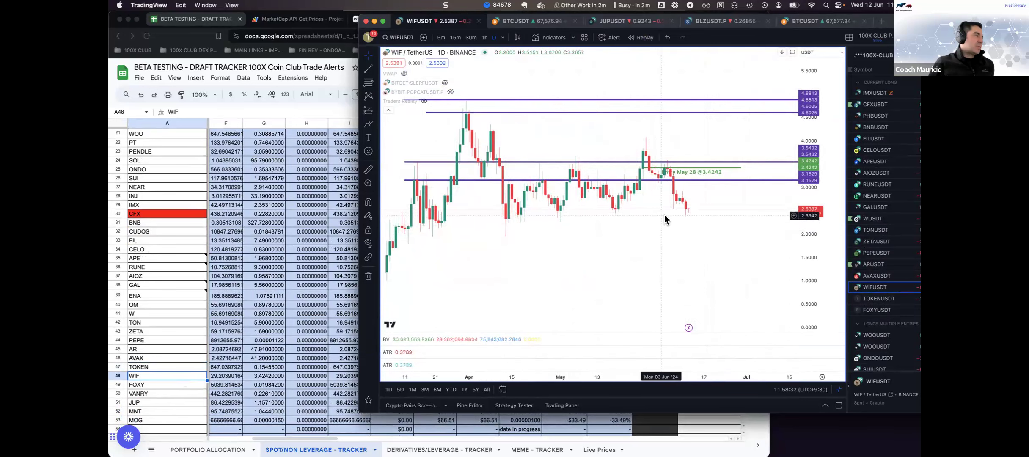
- Select the FOXY coin in the tracker and load the FOXYUSDT daily chart from the TradingView watchlist
left_click(174, 382)
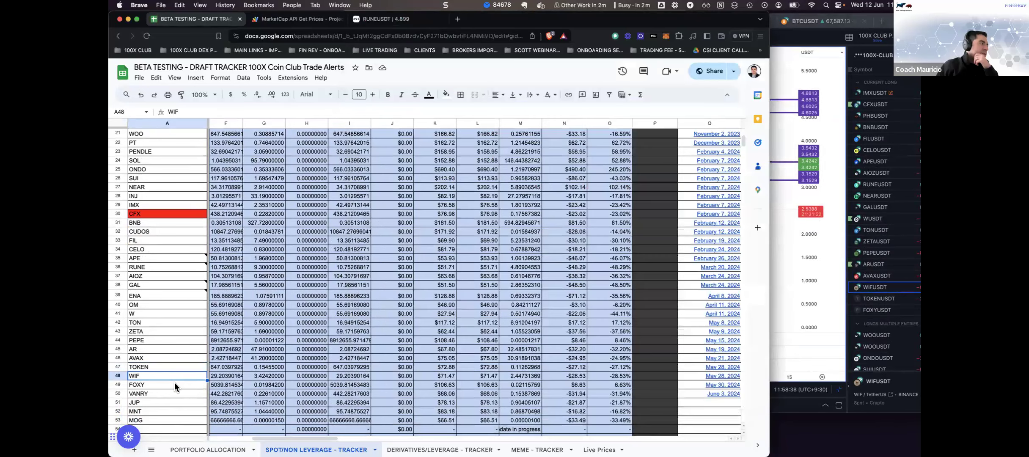
left_click(896, 264)
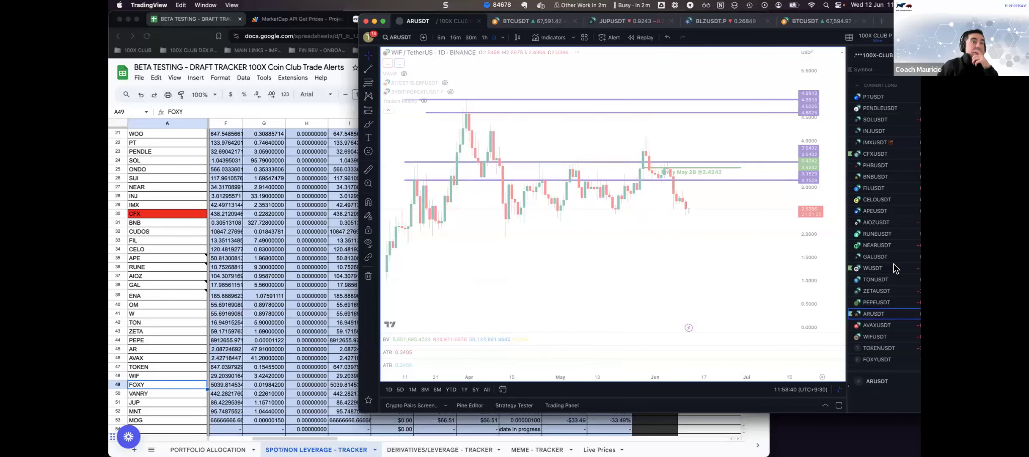
scroll(886, 274, "down", 2)
scroll(887, 280, "down", 3)
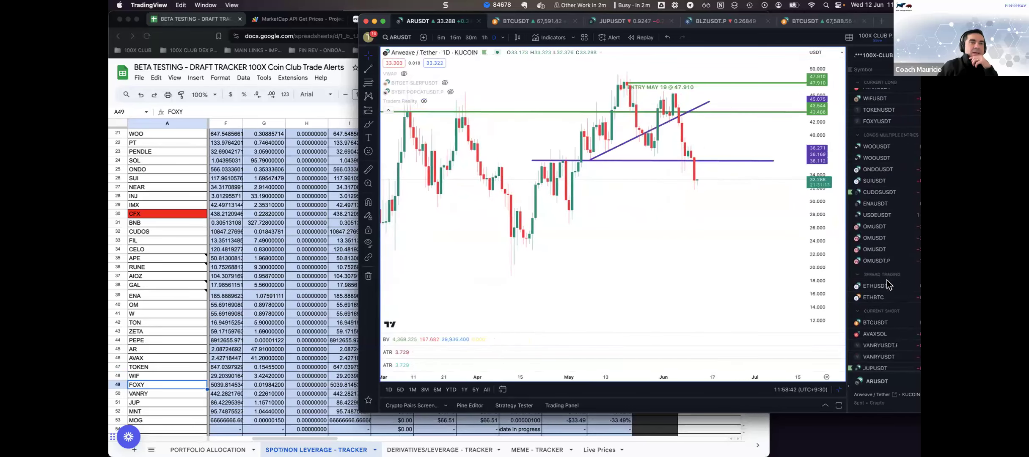
scroll(886, 282, "down", 3)
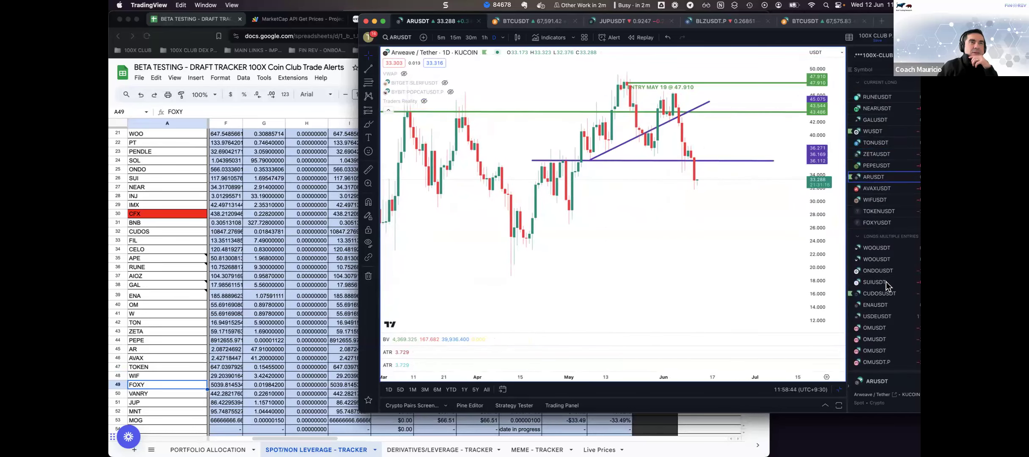
scroll(885, 283, "up", 5)
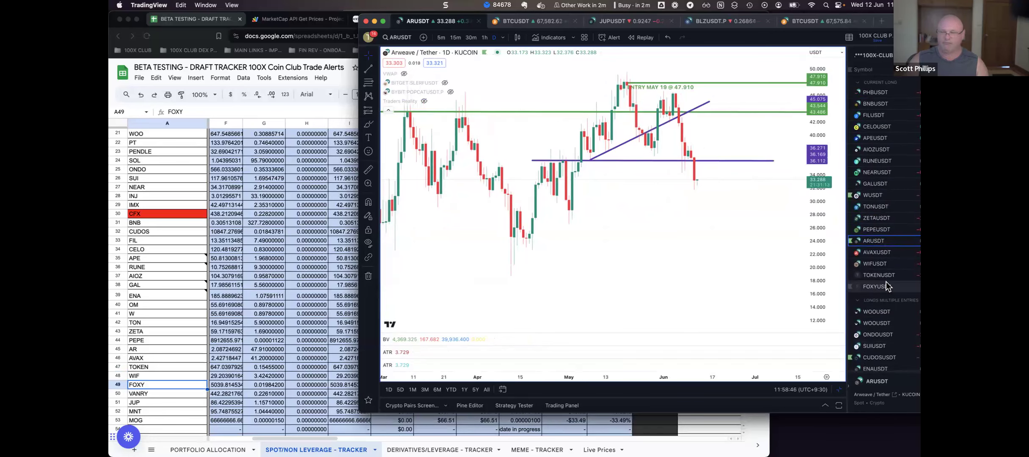
left_click(886, 284)
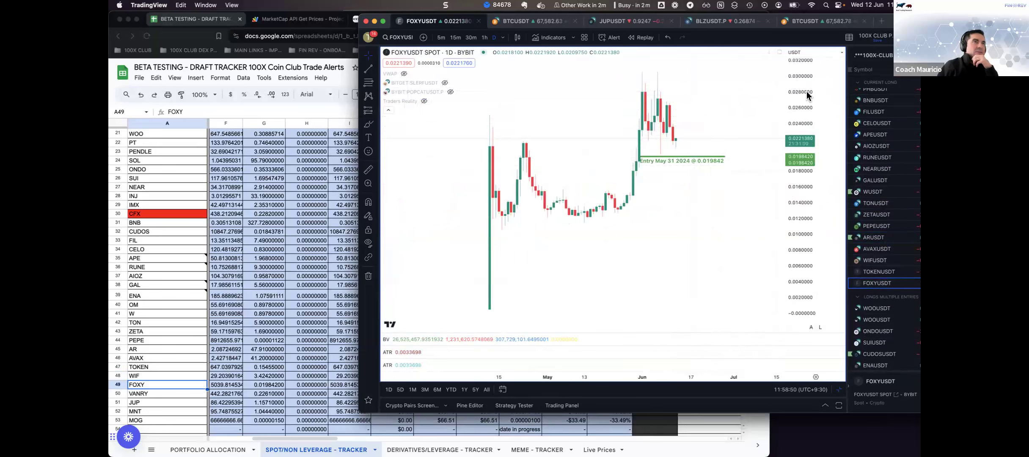
- Rescale the FOXYUSDT chart and examine price against the May 31 2024 entry at 0.019842, cross-checking the FOXY row in the tracker
left_click_drag(799, 132, 799, 143)
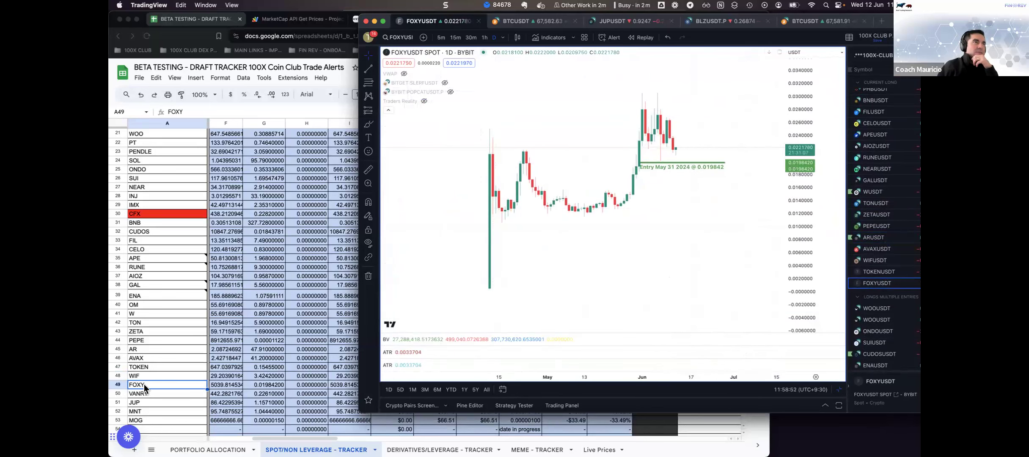
left_click(160, 393)
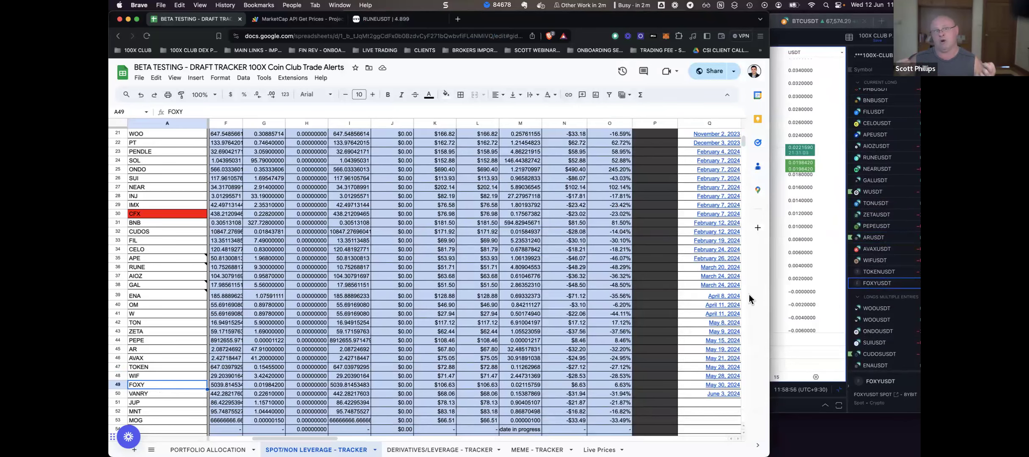
left_click(780, 232)
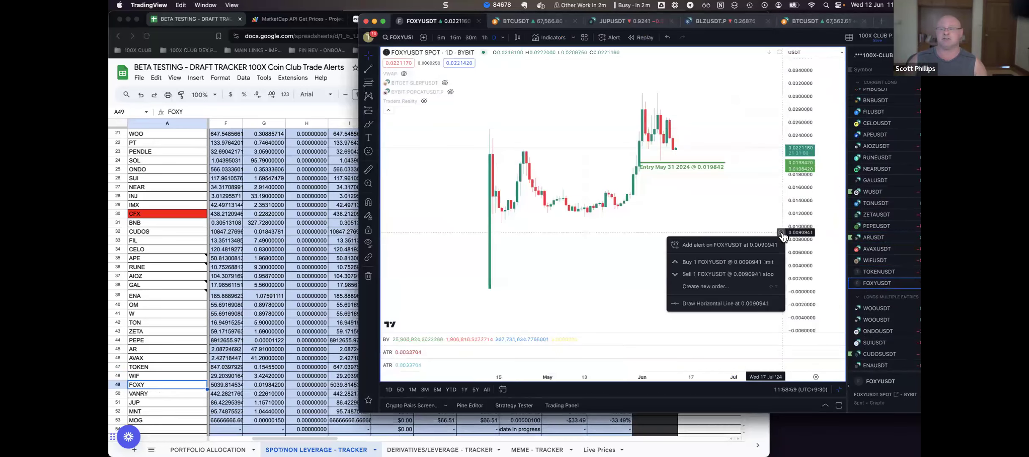
left_click(712, 170)
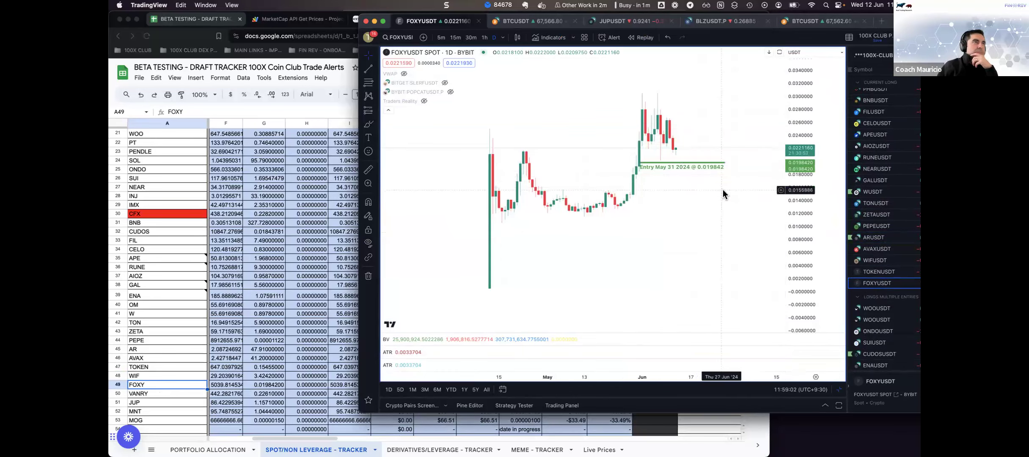
- Load the VANRYUSDT.P and VANRYUSDT daily charts from the watchlist's current short section and examine price against the green entry line
scroll(872, 273, "down", 3)
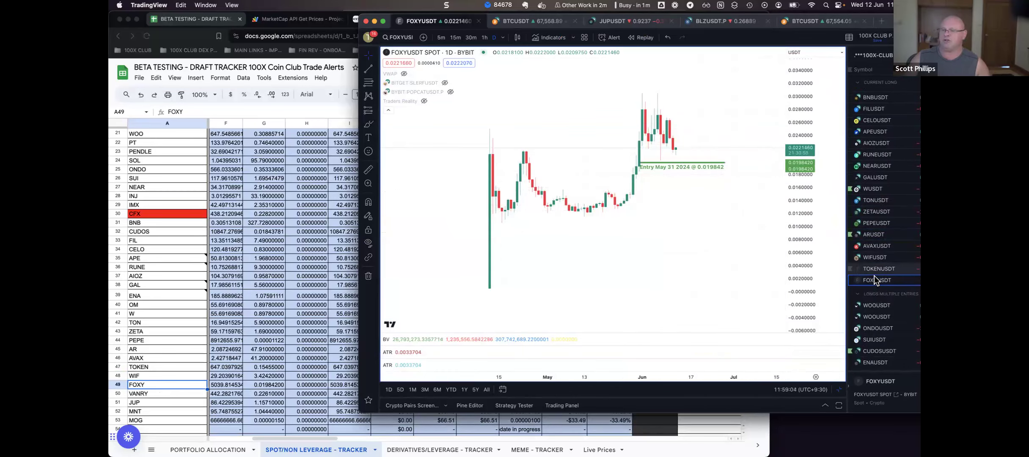
scroll(873, 278, "down", 4)
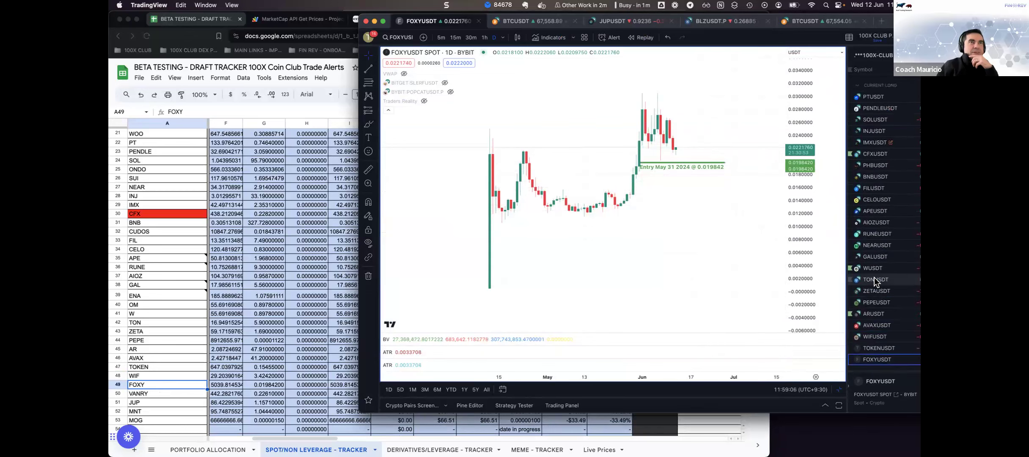
scroll(873, 277, "down", 4)
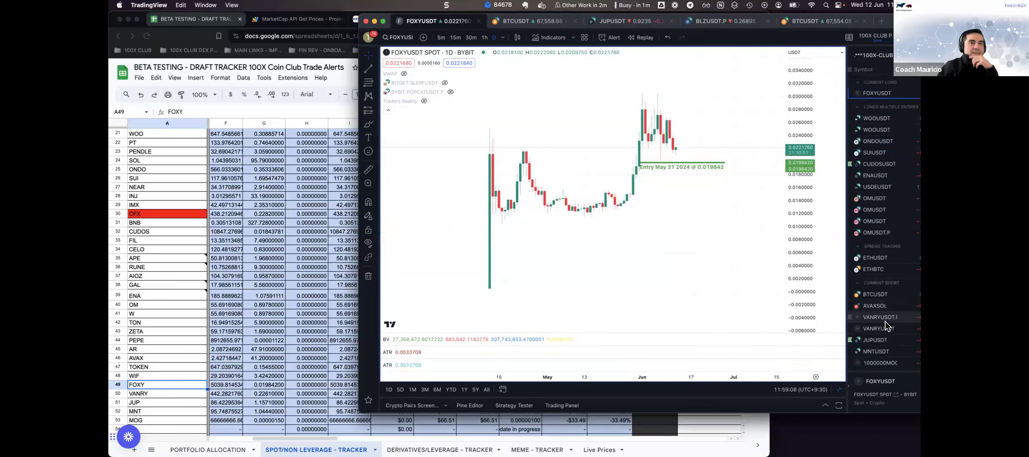
left_click(885, 317)
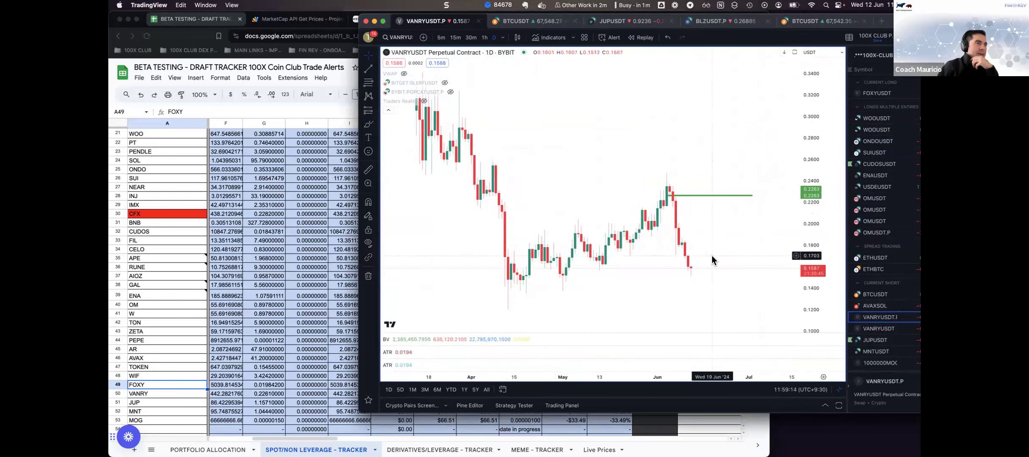
scroll(704, 272, "down", 2)
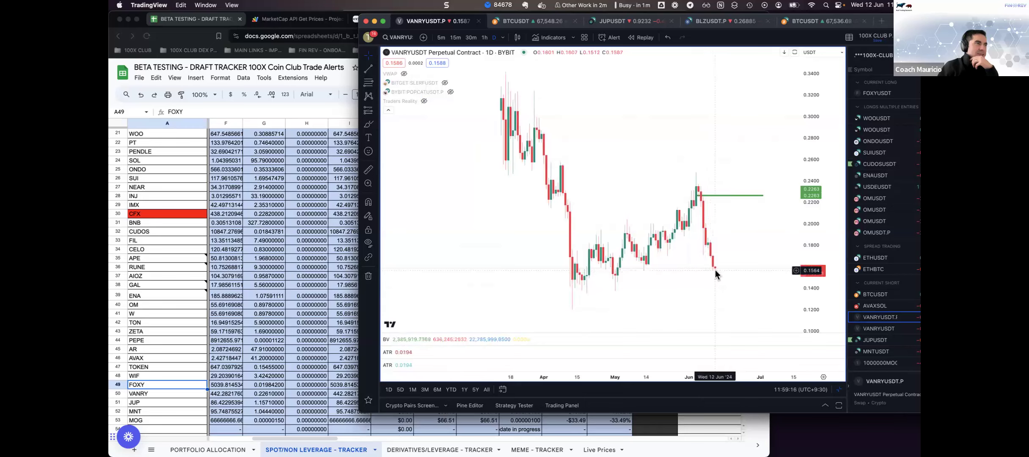
left_click(878, 328)
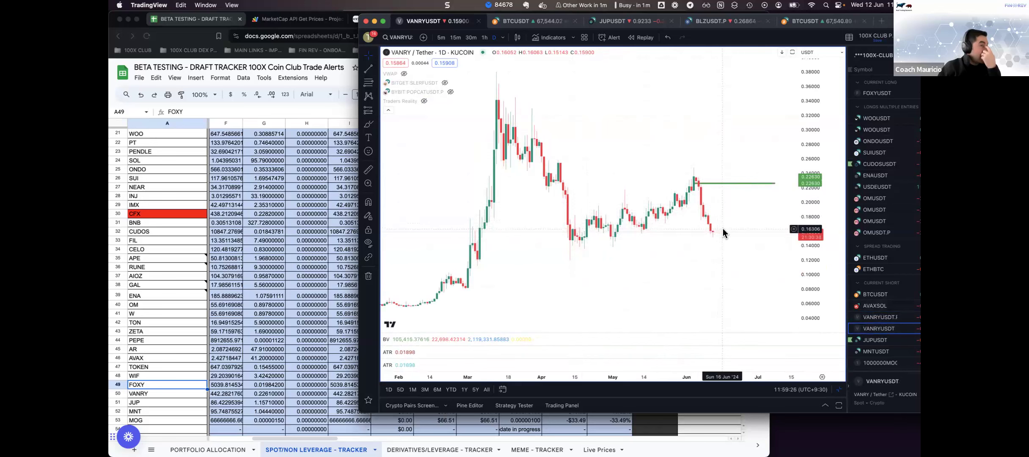
left_click_drag(725, 221, 711, 224)
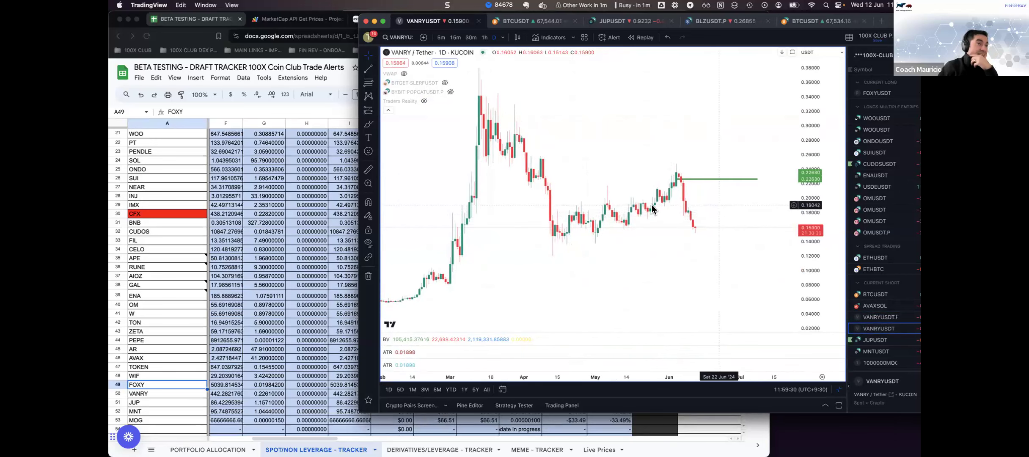
- Switch to the Velo chart in the browser and load the Bybit VANRYUSDT symbol to check open interest, liquidations and funding
left_click(361, 20)
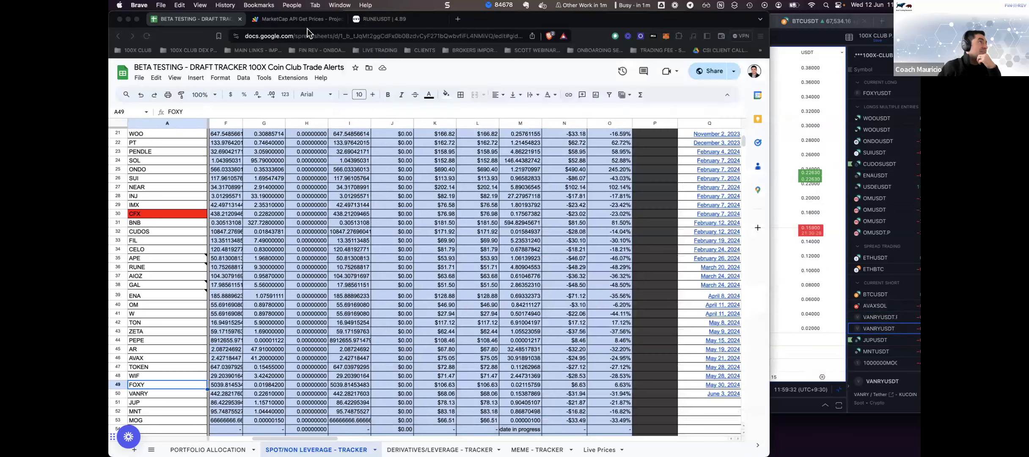
left_click(298, 19)
left_click(396, 18)
left_click(134, 88)
type("VANRY")
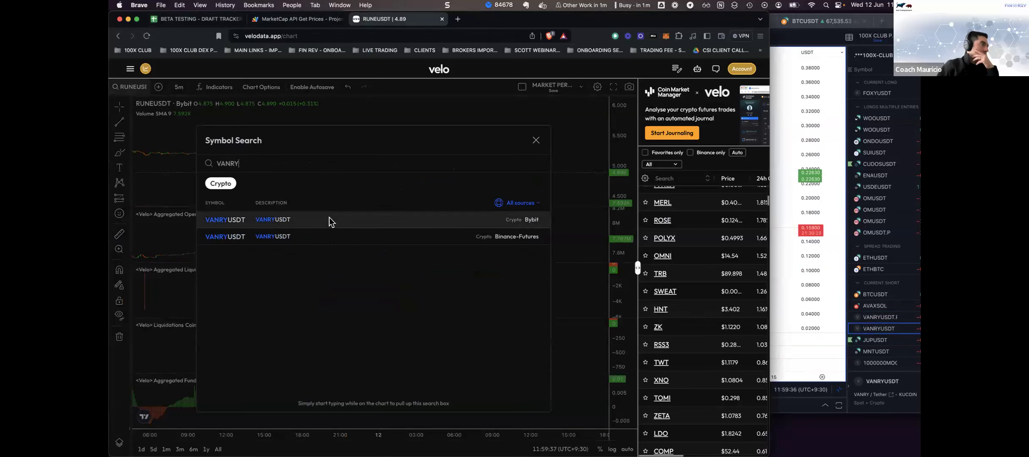
left_click(330, 220)
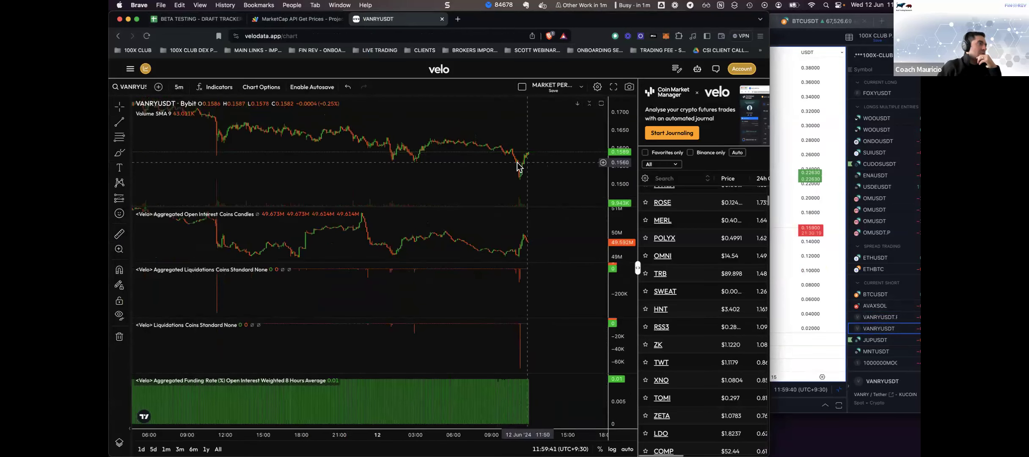
- Switch back to TradingView, load the VANRYUSDT.P perpetual daily chart and rescale it to review price below the entry line
left_click(787, 180)
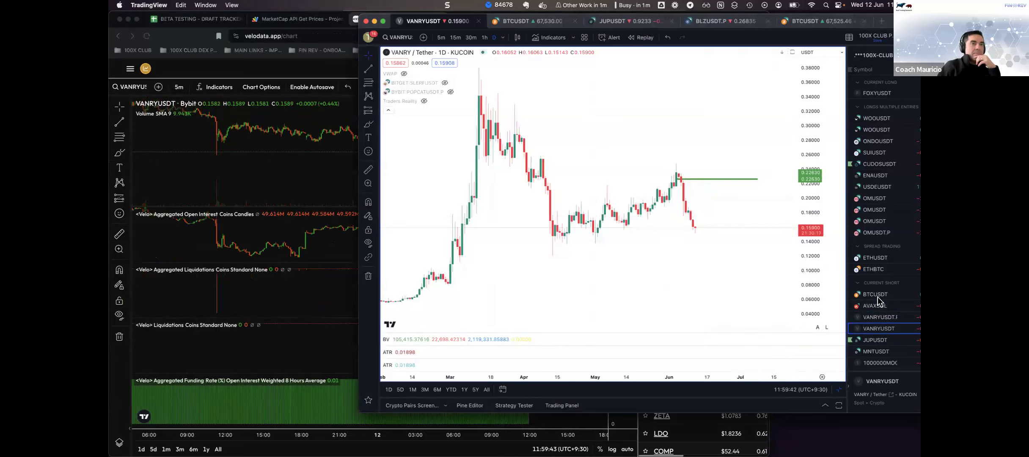
left_click(878, 317)
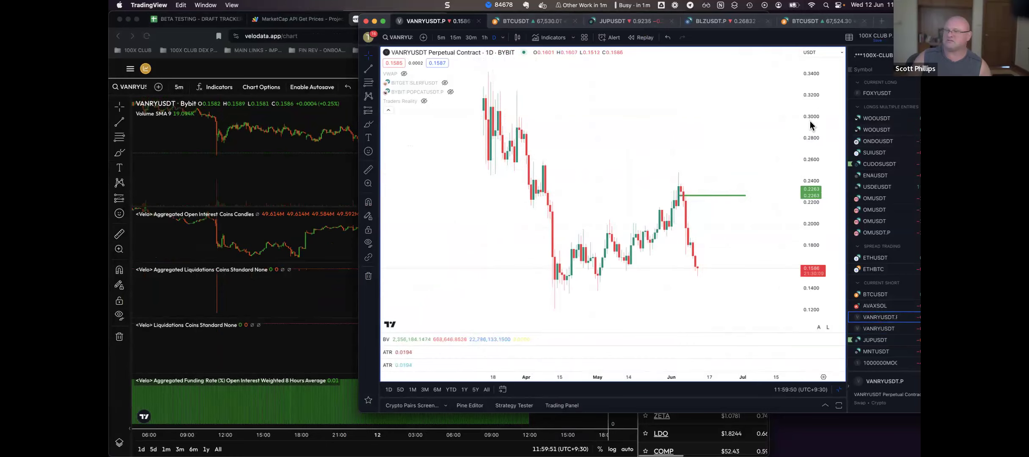
left_click_drag(803, 171, 801, 182)
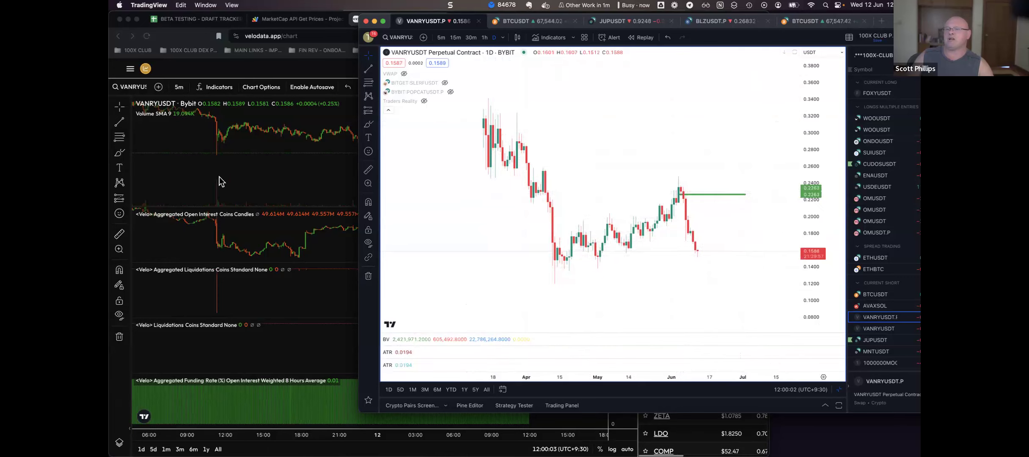
- Return to the tracker spreadsheet in the browser, switch to TradingView and examine the JUPUSDT daily chart against the June 4 2024 entry at 1.1571
left_click(202, 427)
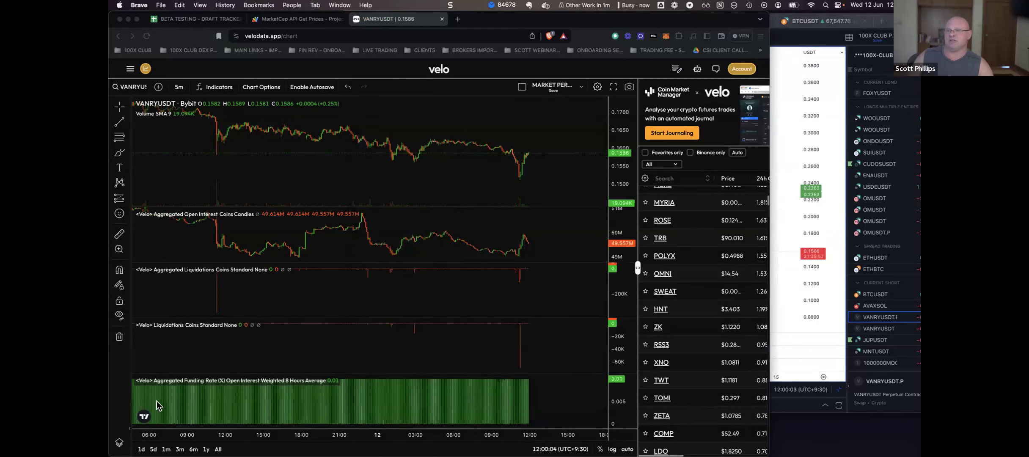
key("ctrl+Tab")
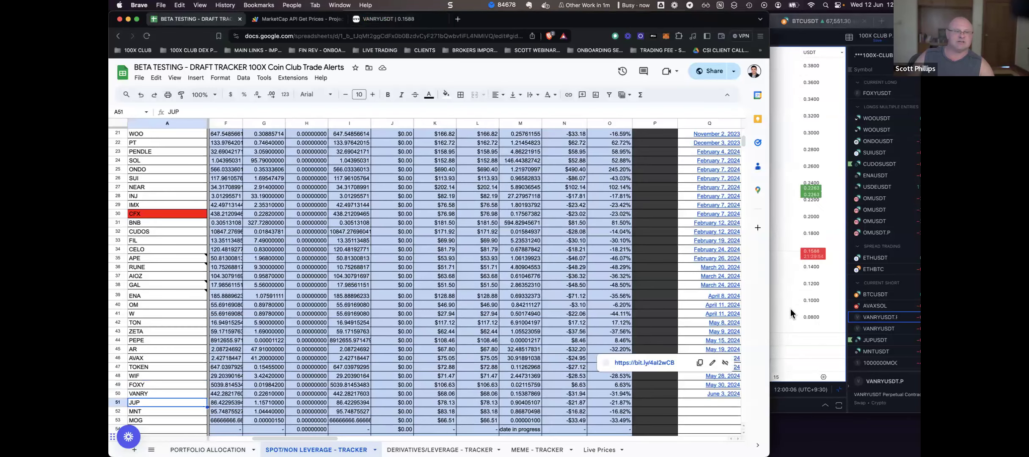
left_click(791, 313)
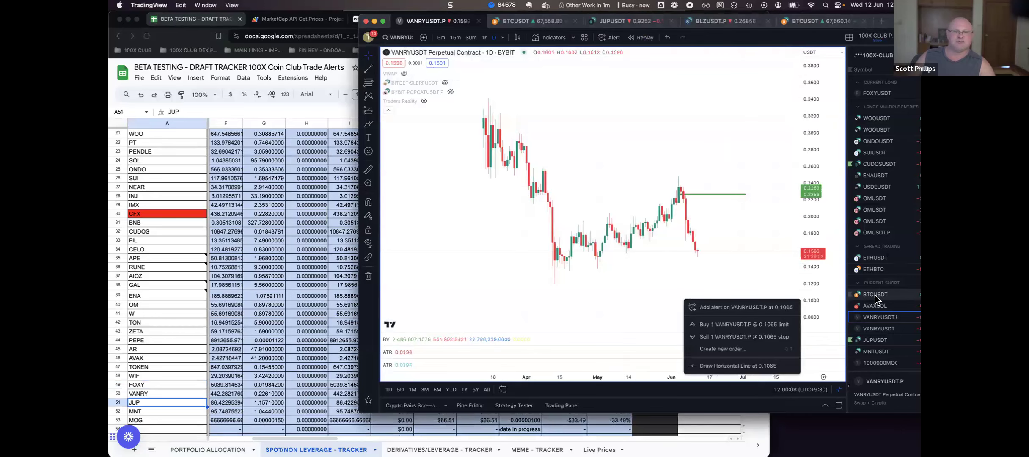
left_click(875, 340)
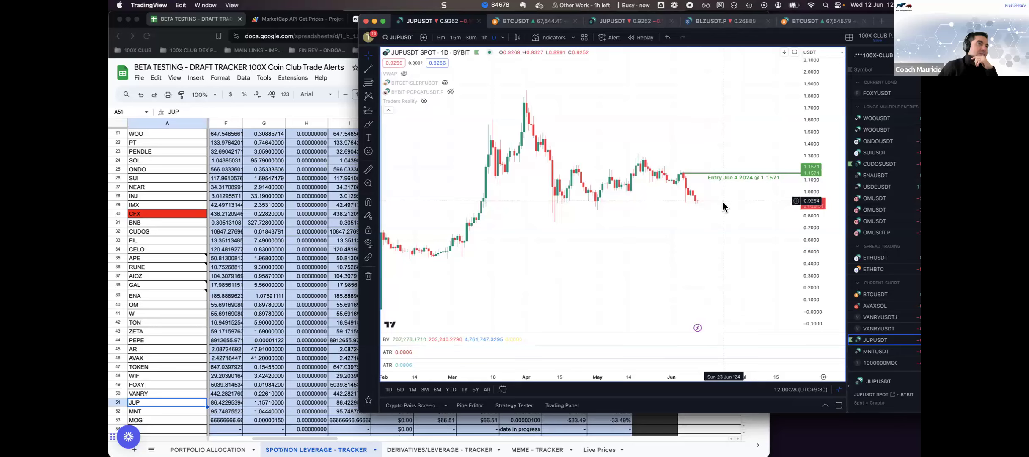
- Select the MNT row in the tracker and load the MNTUSDT daily chart to examine price against the 1.0444 entry
scroll(121, 393, "down", 5)
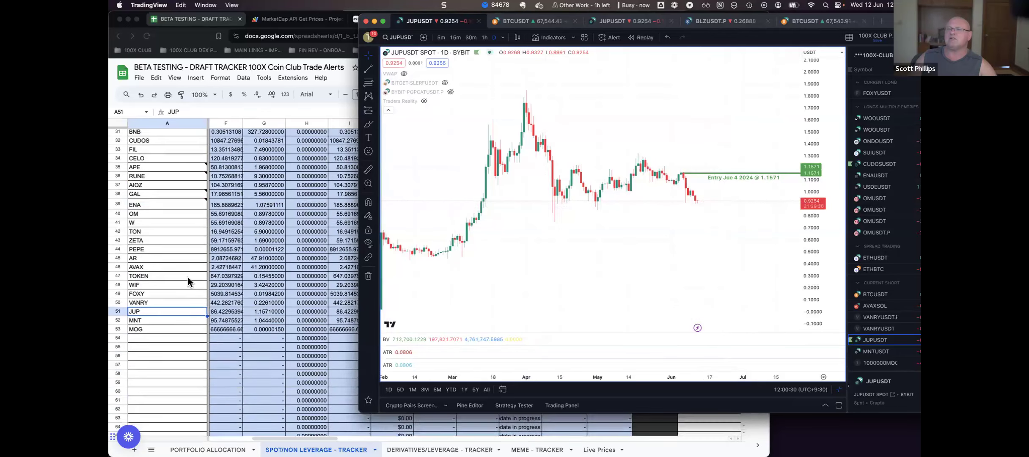
left_click(172, 244)
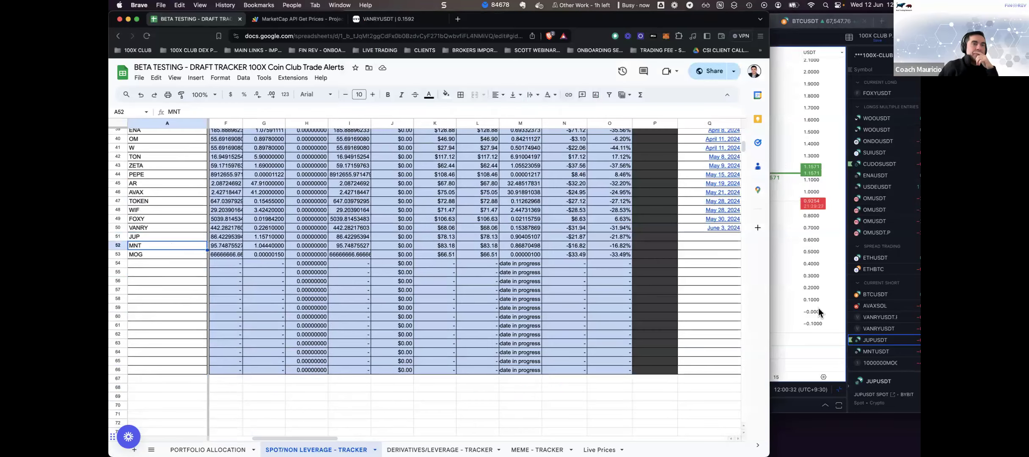
left_click(891, 321)
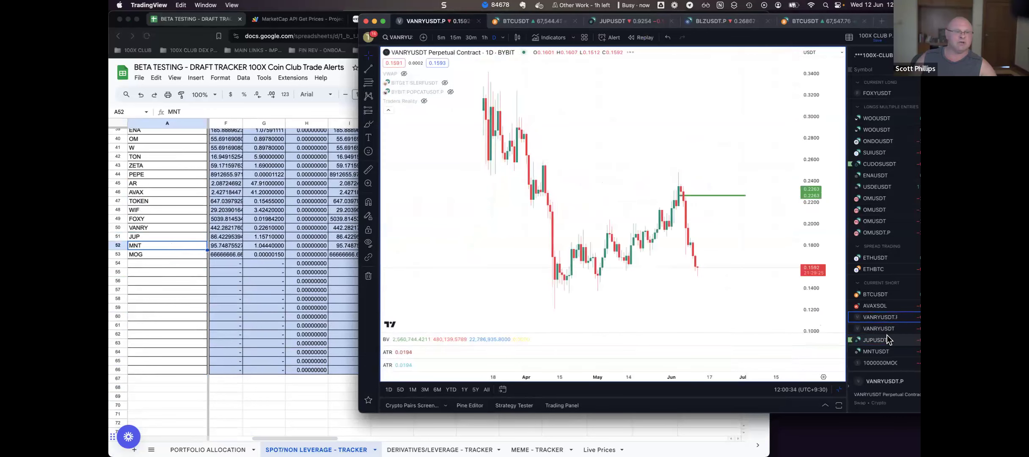
left_click(882, 350)
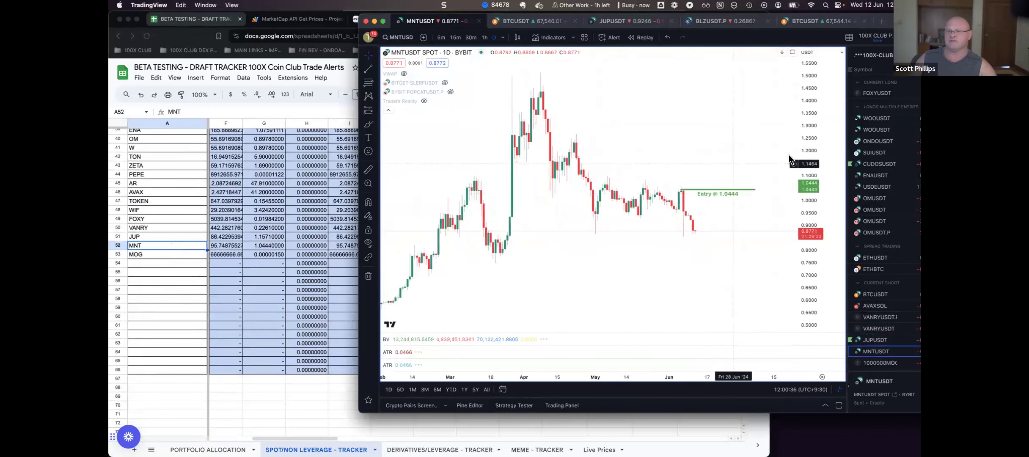
- Draw a near-horizontal green trend line on the MNTUSDT chart at about 0.85, from May 31 to July 9 2024, beneath the recent lows
left_click_drag(809, 142, 810, 156)
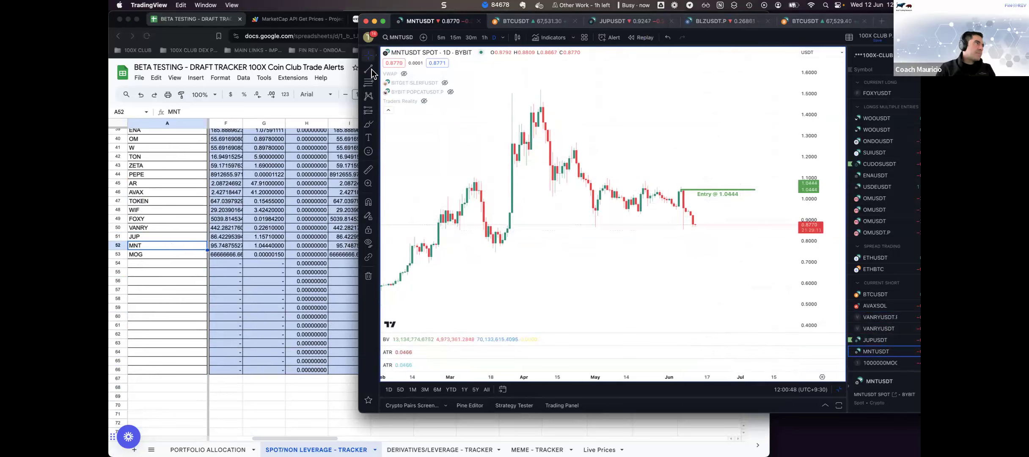
left_click(666, 229)
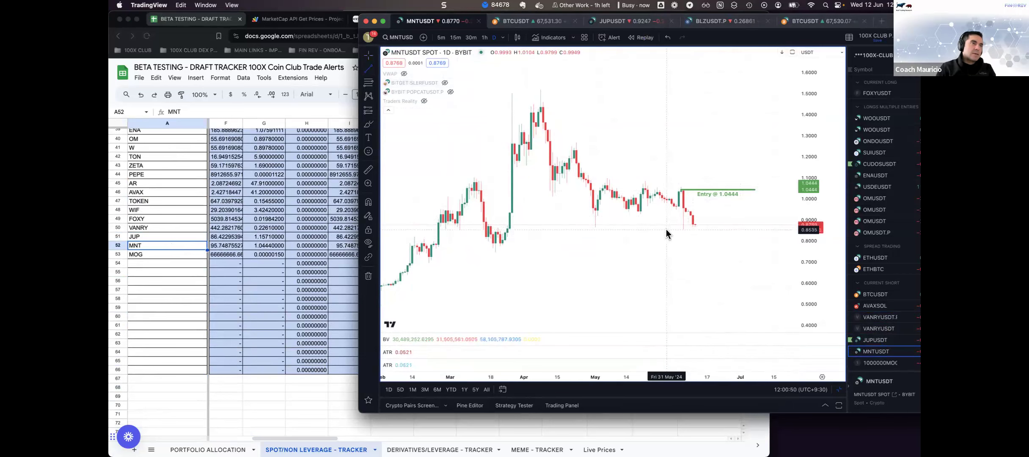
left_click(760, 231)
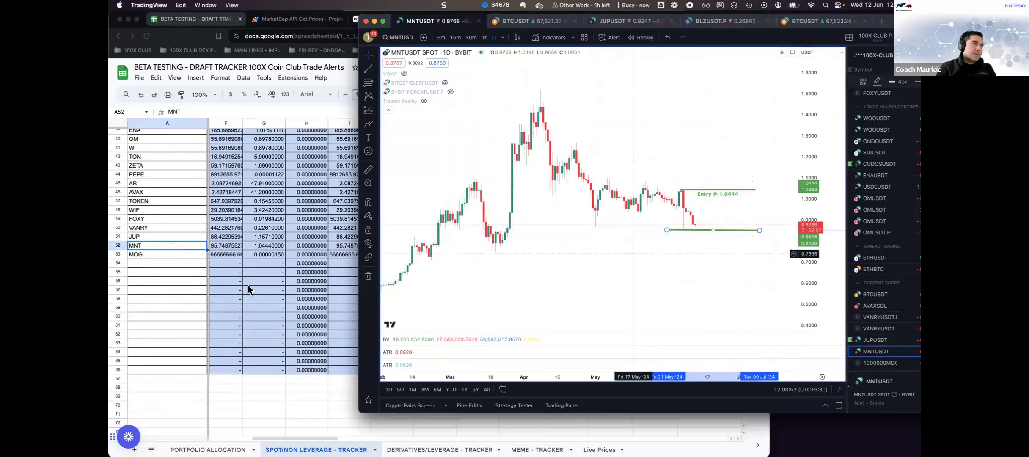
- Select the MOG row in the tracker and load the 1000000MOGUSDT.P perpetual daily chart, rescaled to review its price history
left_click(162, 253)
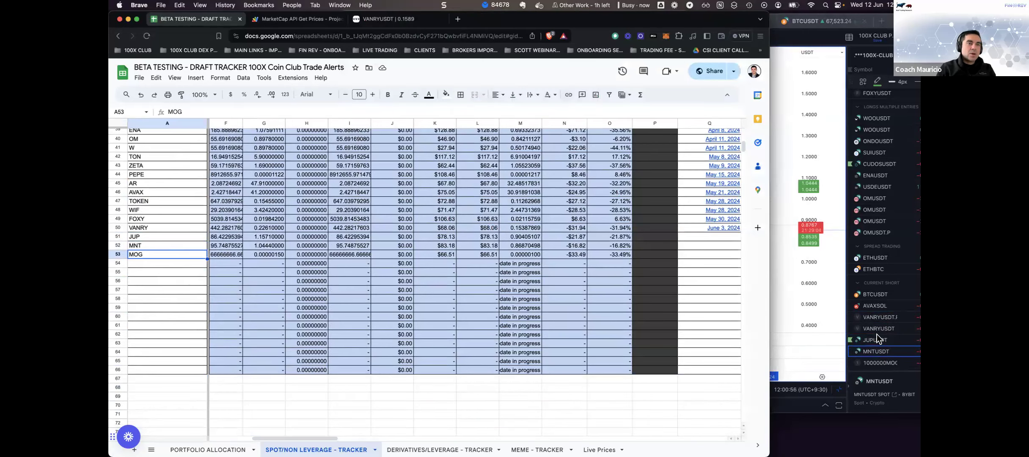
left_click(880, 361)
left_click(879, 360)
left_click_drag(815, 92, 817, 189)
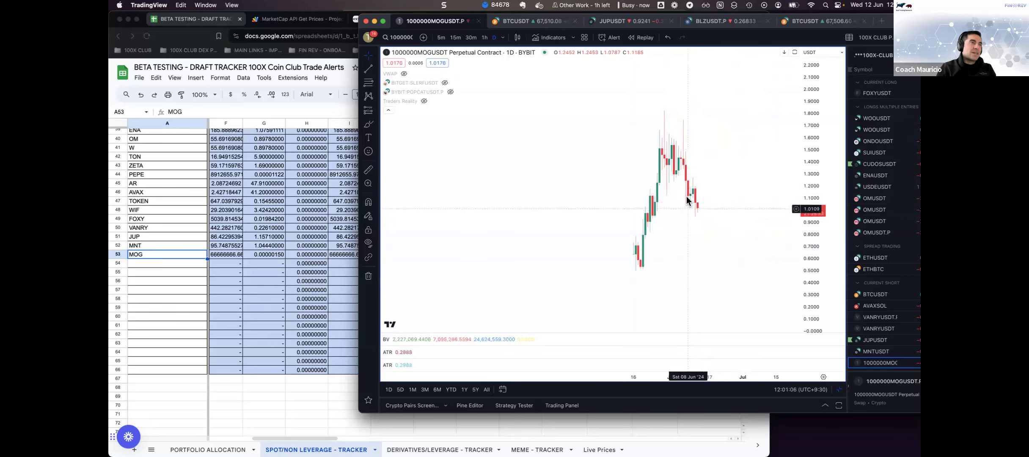
- Cross-check the MOG row's entry price in the tracker and examine the recent daily candles on the 1000000MOGUSDT.P chart
left_click(263, 255)
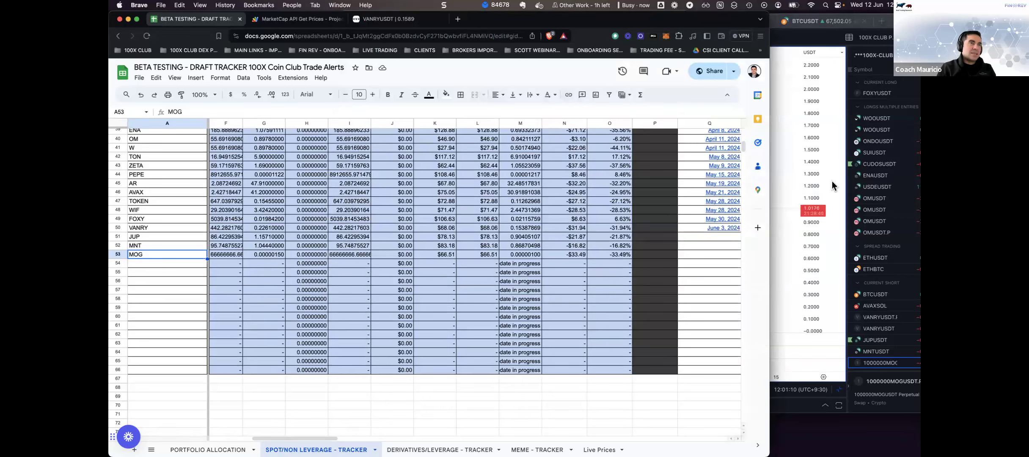
left_click(813, 173)
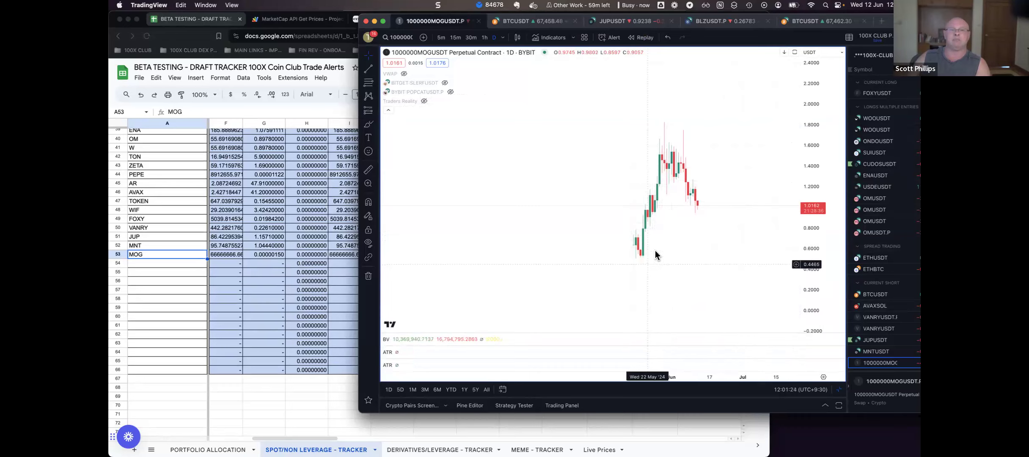
scroll(659, 246, "up", 2)
scroll(659, 245, "up", 1)
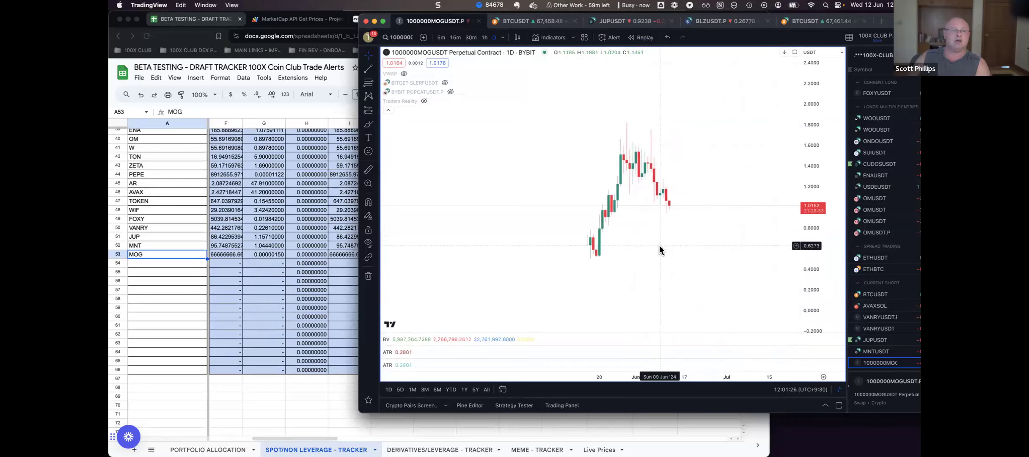